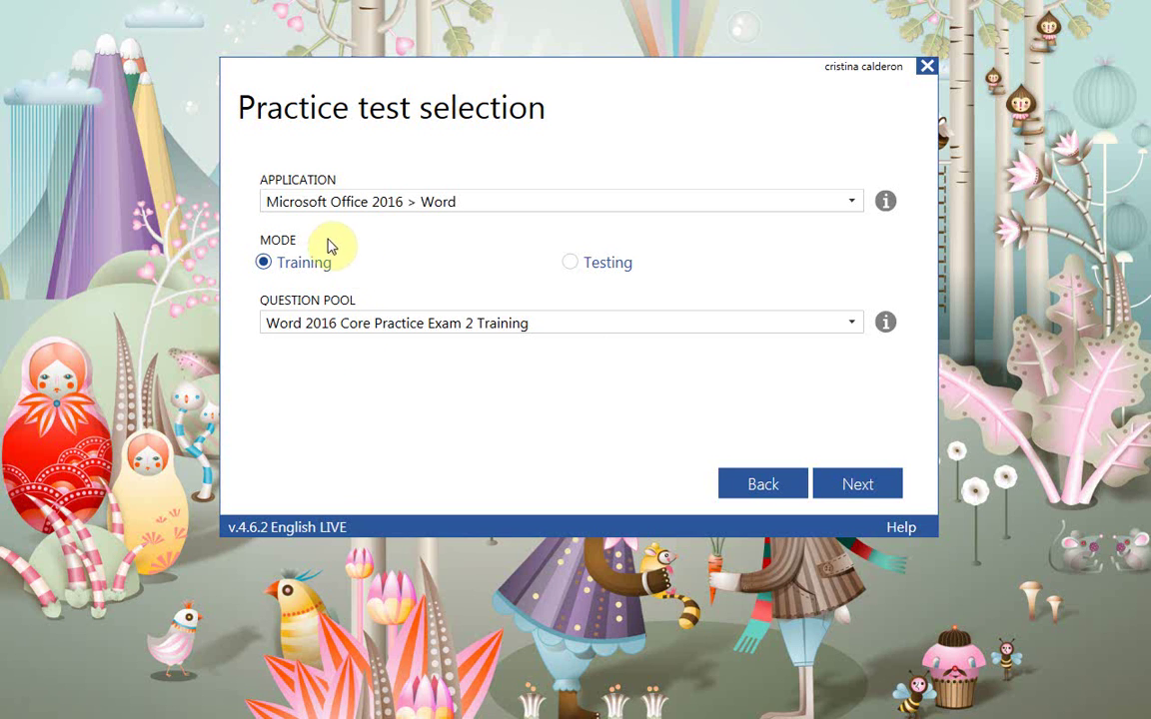
left_click(573, 262)
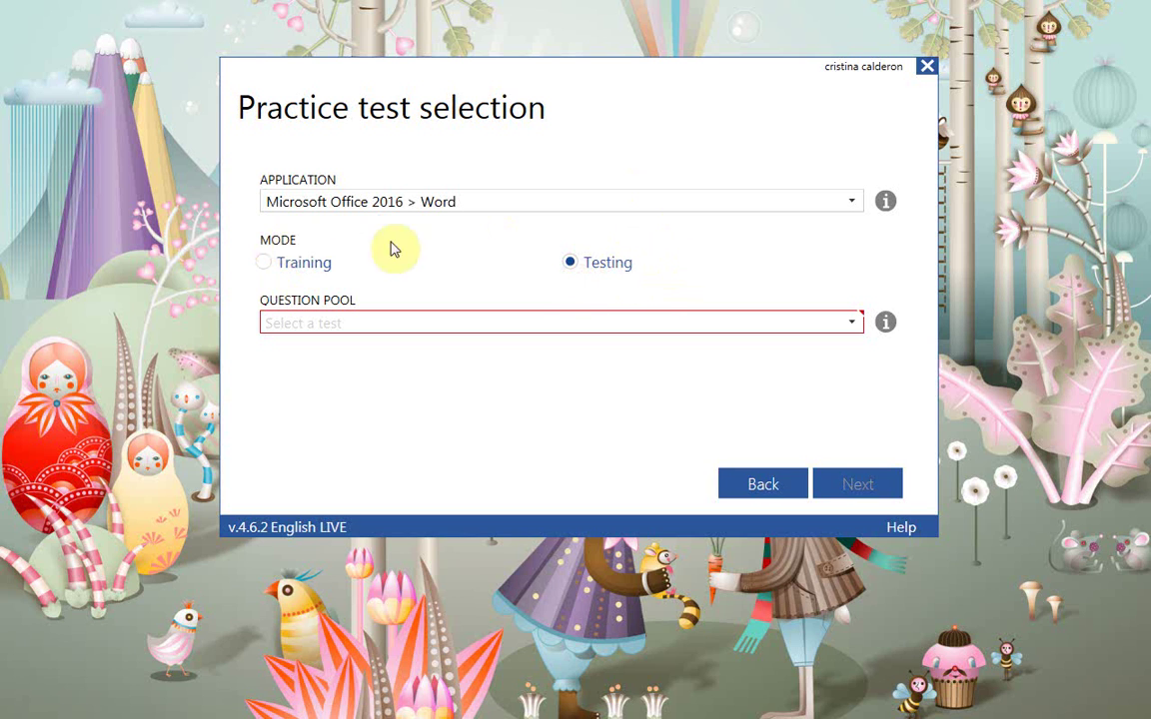
left_click(307, 268)
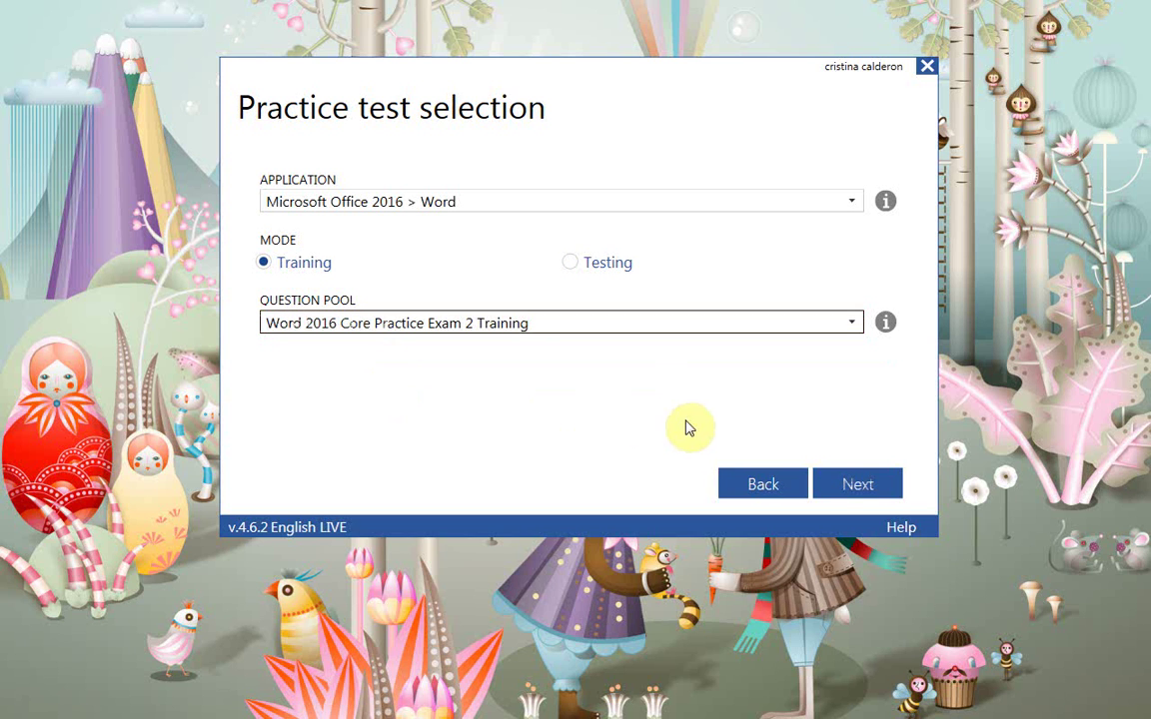
left_click(383, 320)
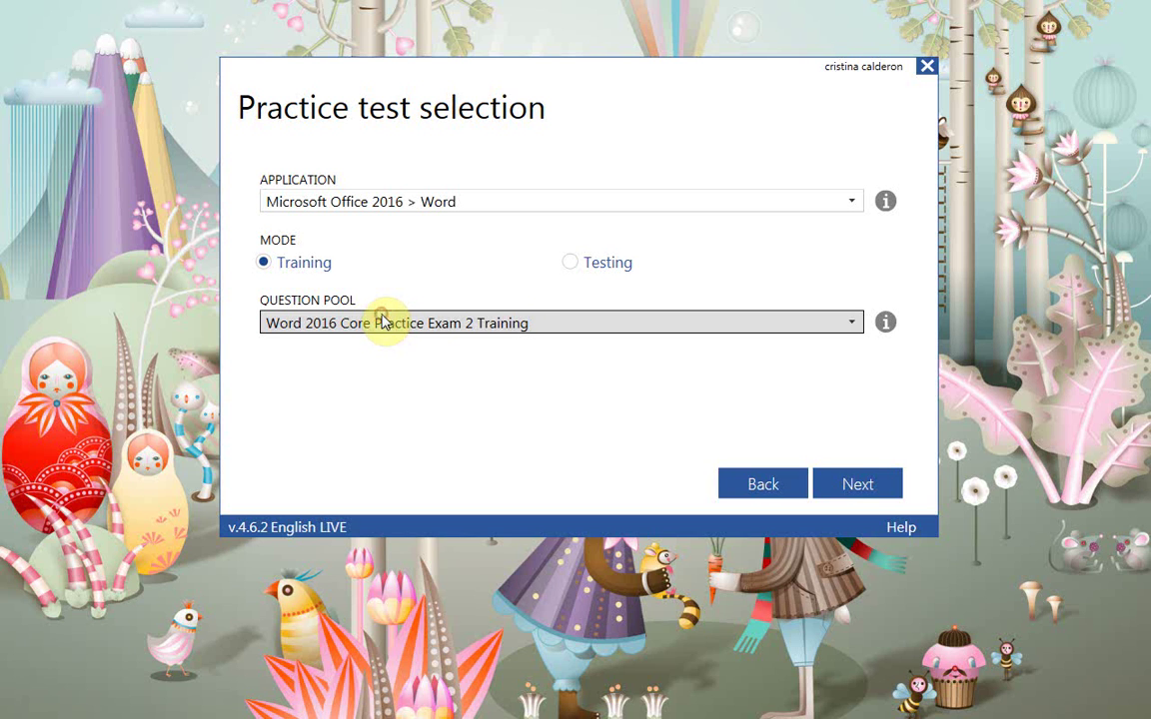
left_click(757, 331)
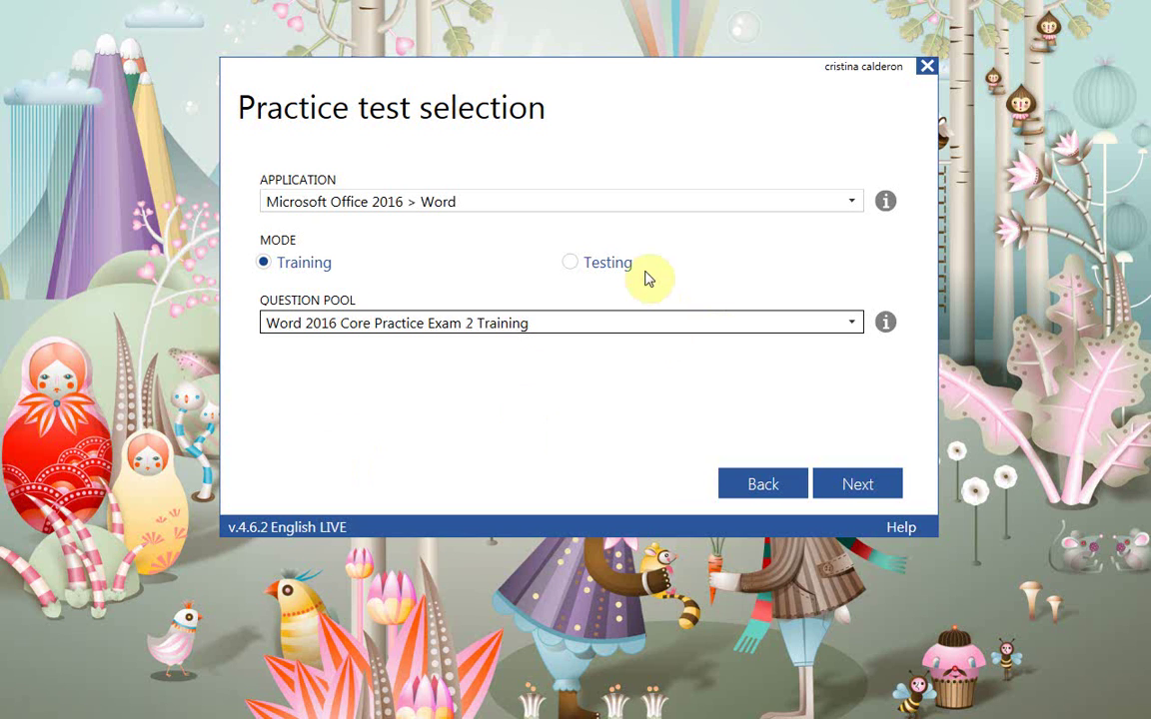
left_click(510, 244)
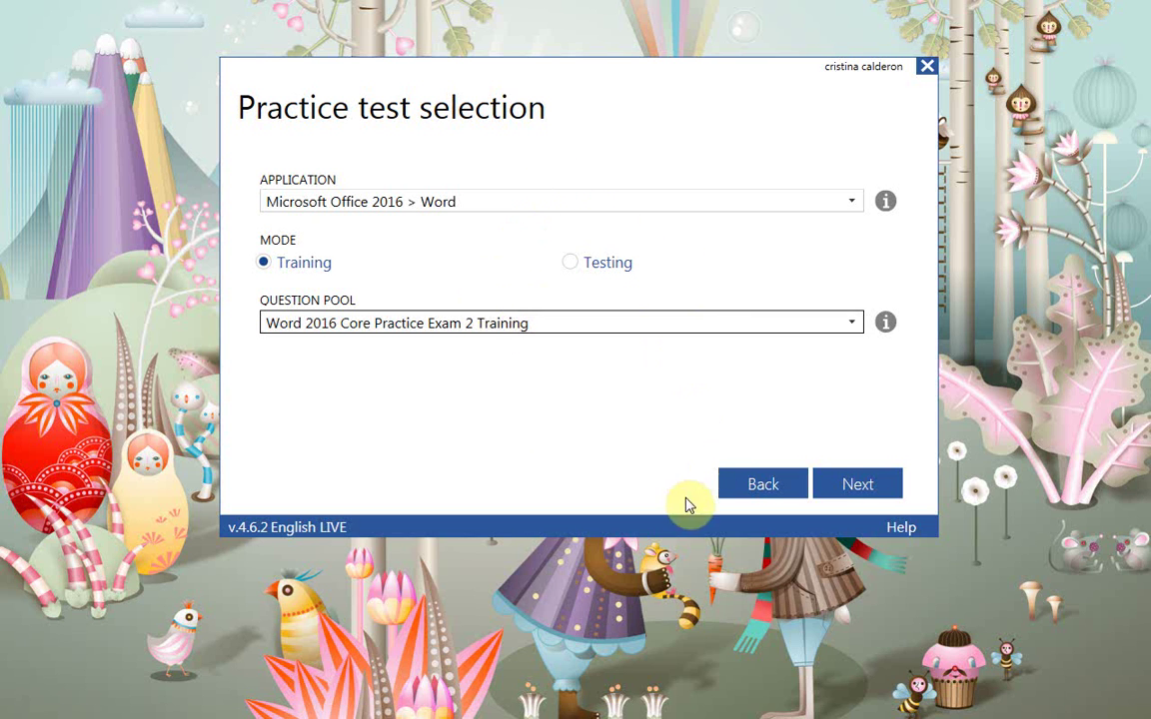
Continue with the Word 2016 Core Practice Exam 2 Training test, downloading and installing its required resources.
left_click(875, 488)
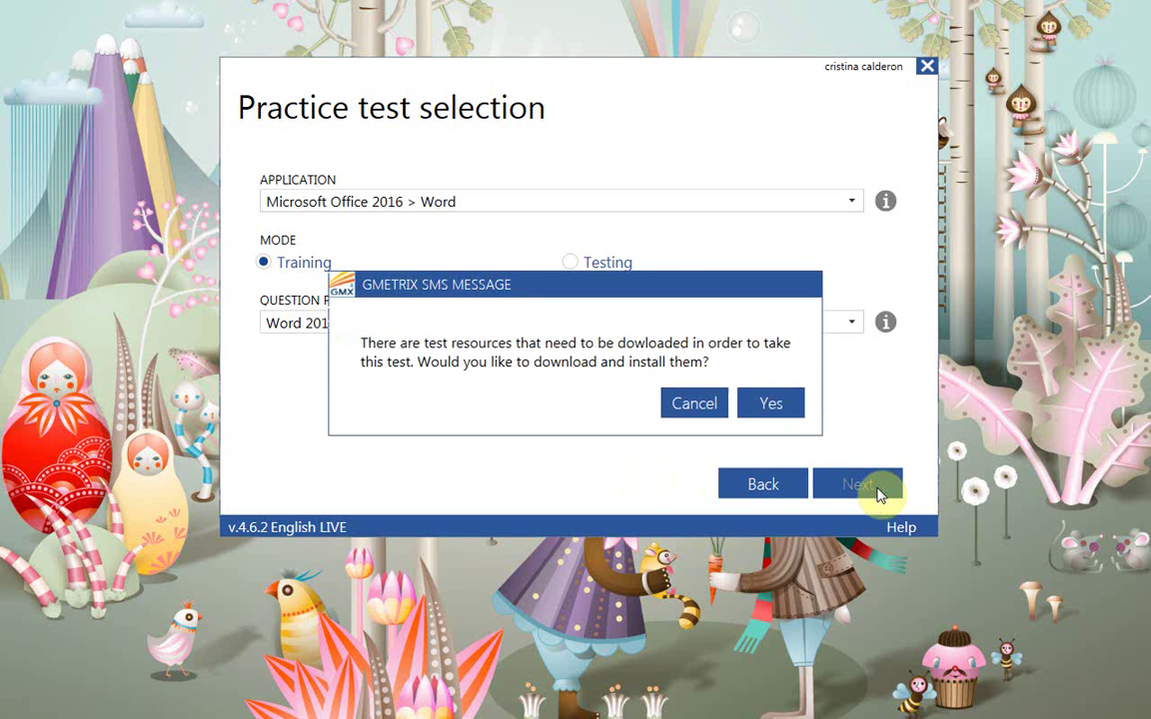
left_click(761, 405)
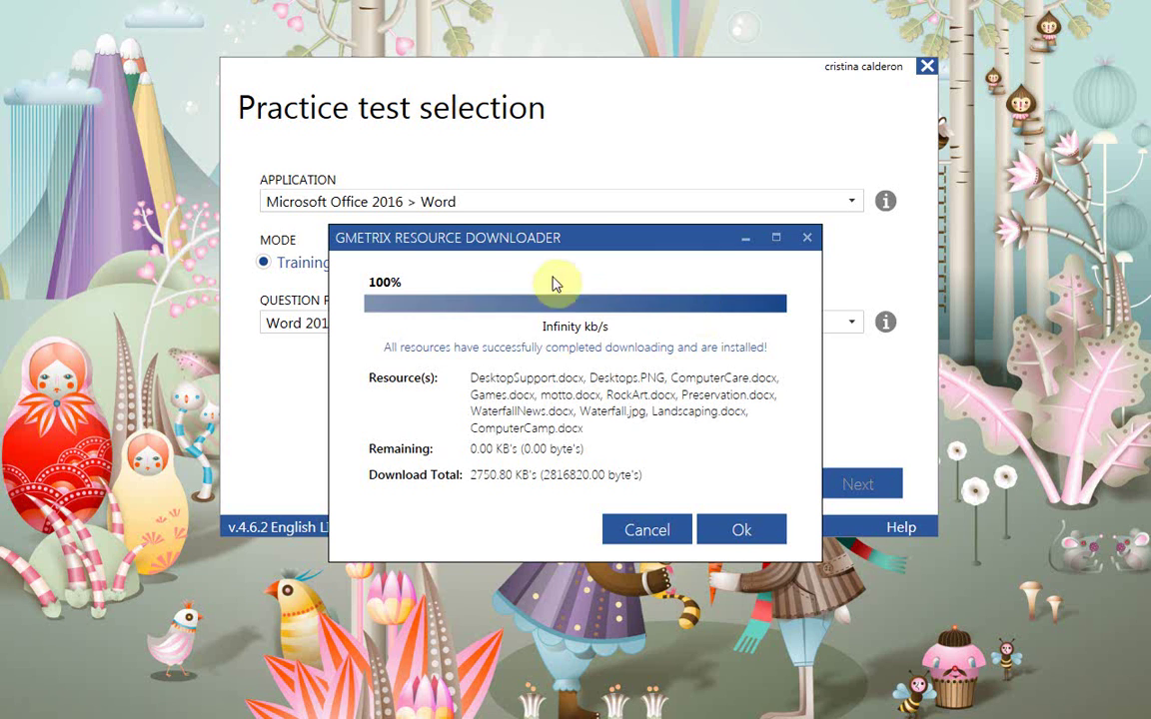
left_click(730, 527)
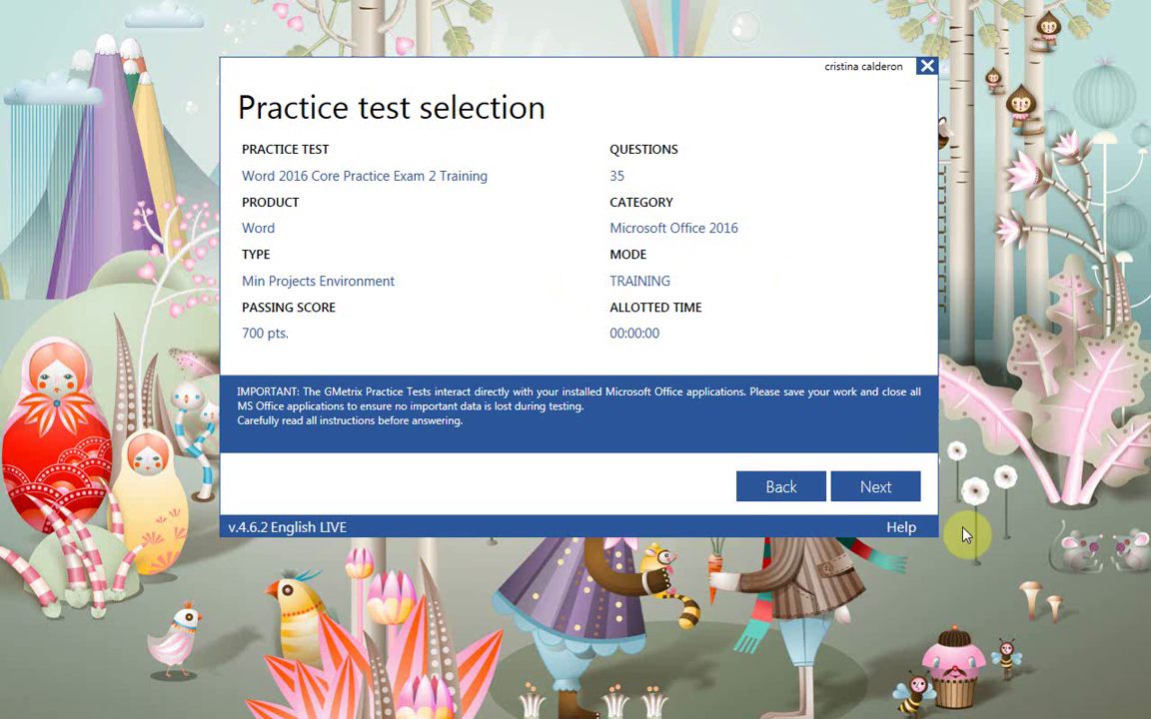
Continue past the test details, read through the instructions, and start the test.
left_click(897, 491)
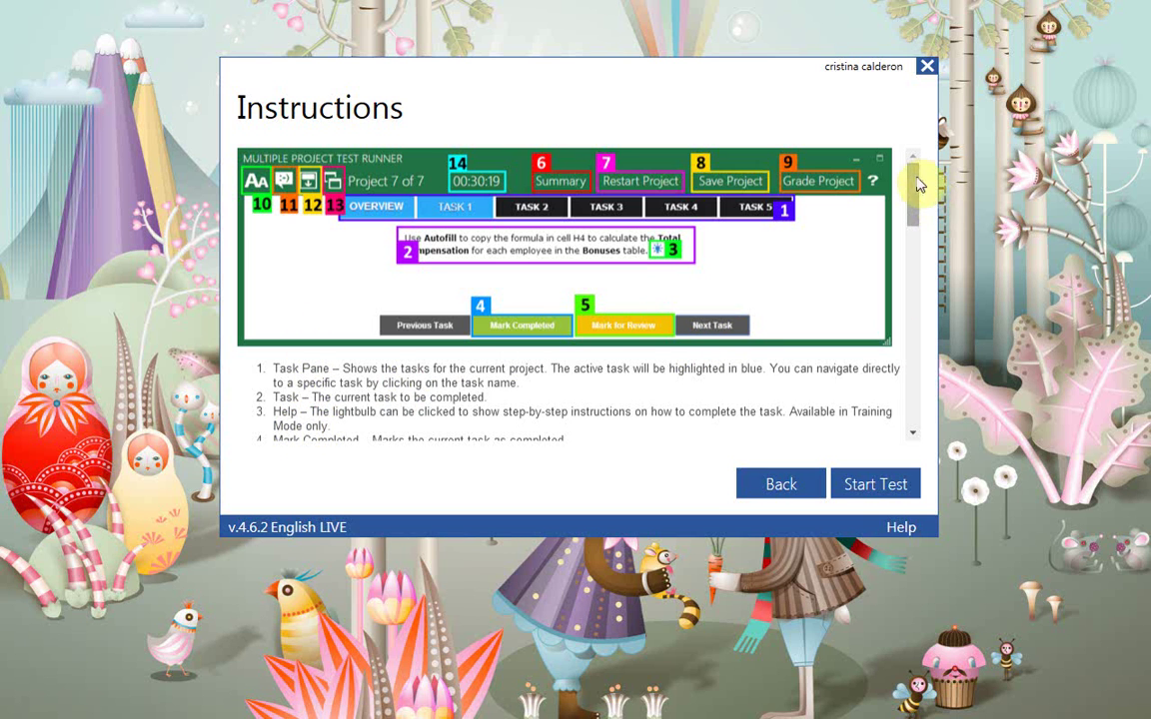
scroll(920, 229, "down", 5)
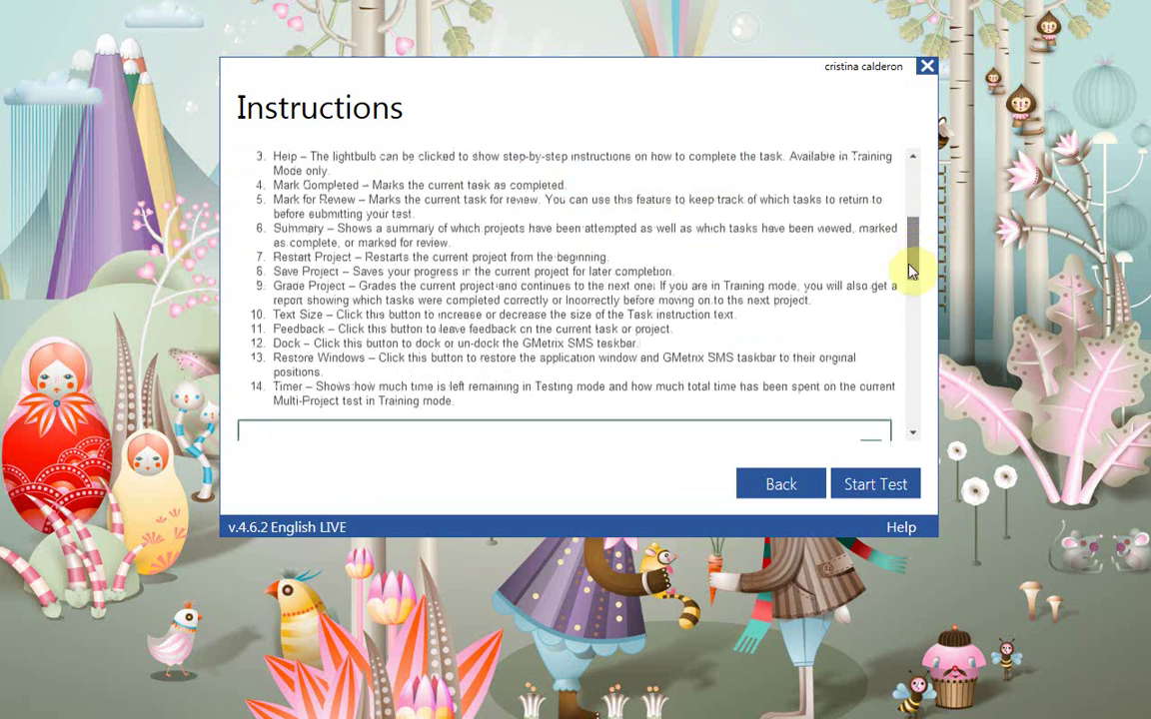
scroll(913, 257, "down", 10)
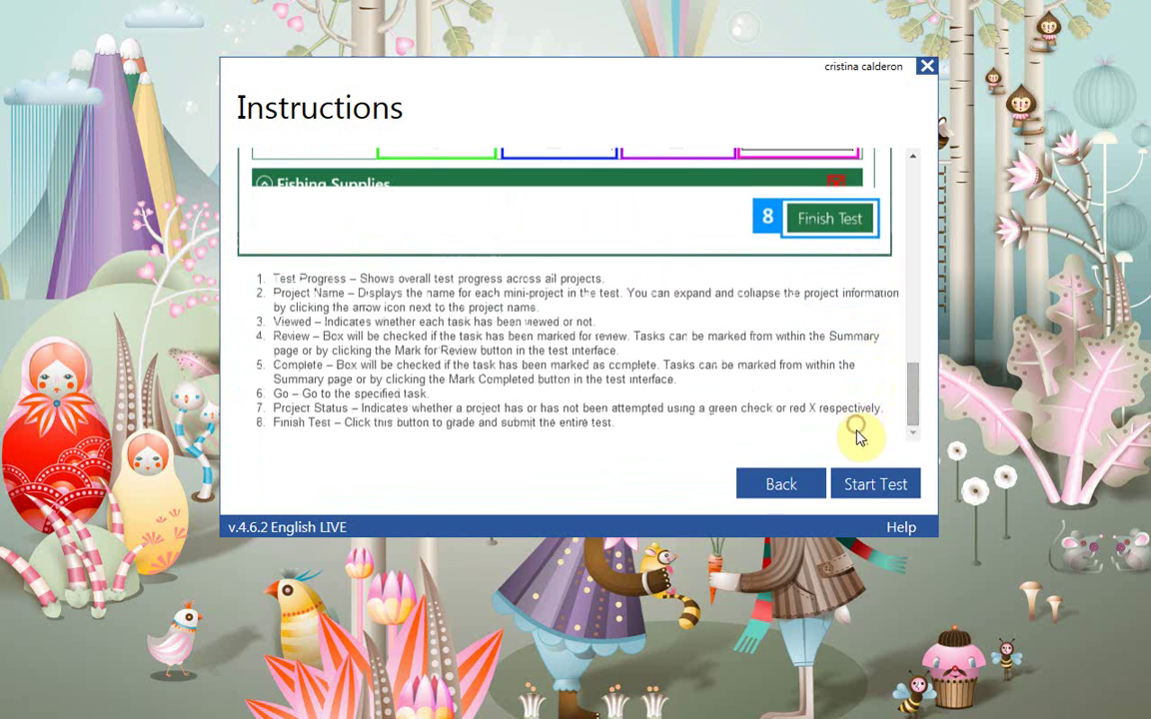
left_click(865, 488)
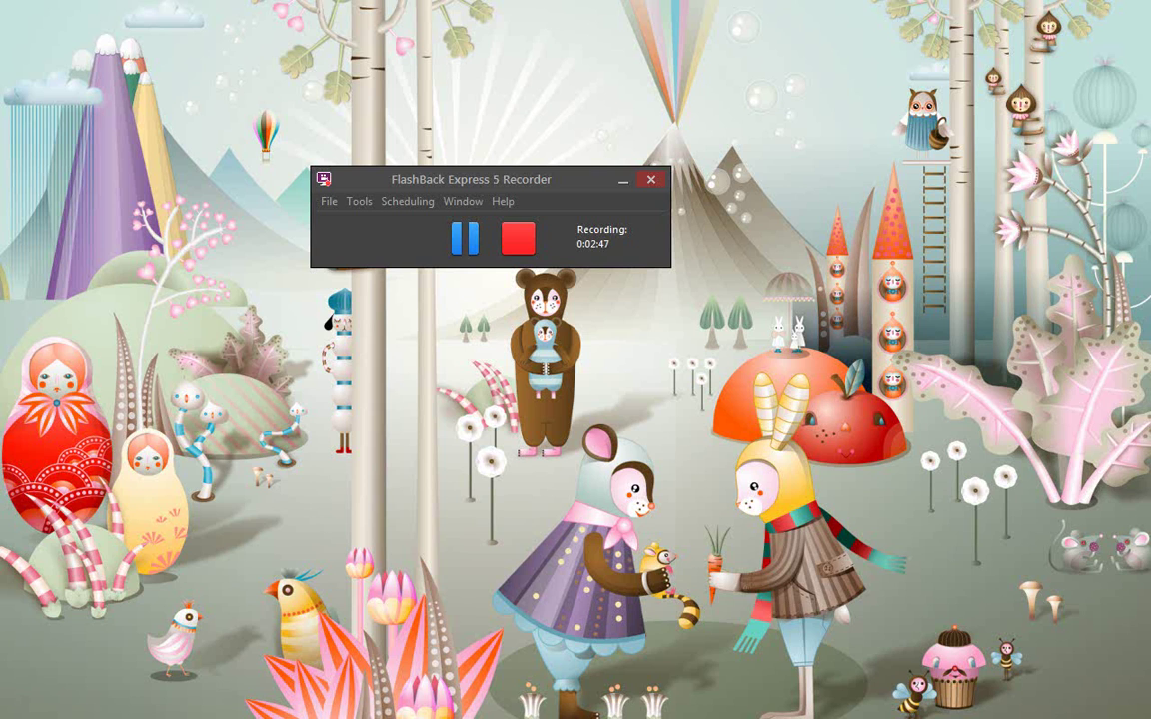
Bring the Multiple Project Test Runner and the DesktopSupport.docx window onto this display, and maximize the Word document.
left_click_drag(1149, 60, 716, 4)
left_click_drag(90, 140, 719, 10)
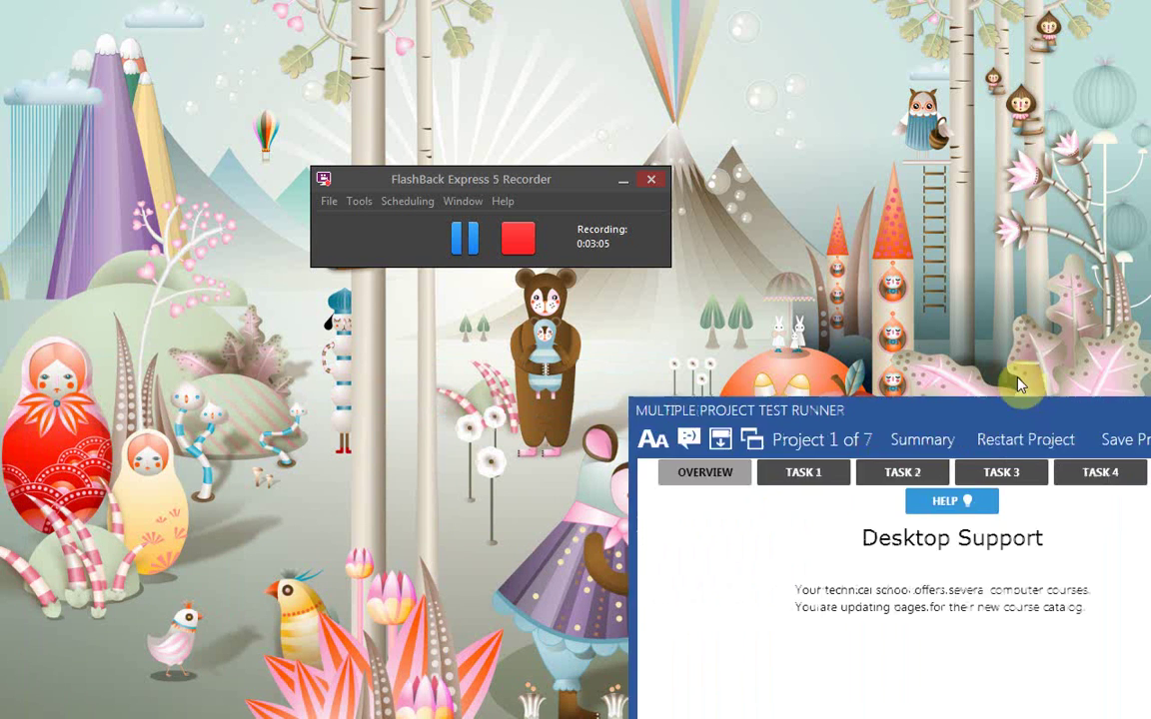
left_click_drag(1022, 385, 596, 347)
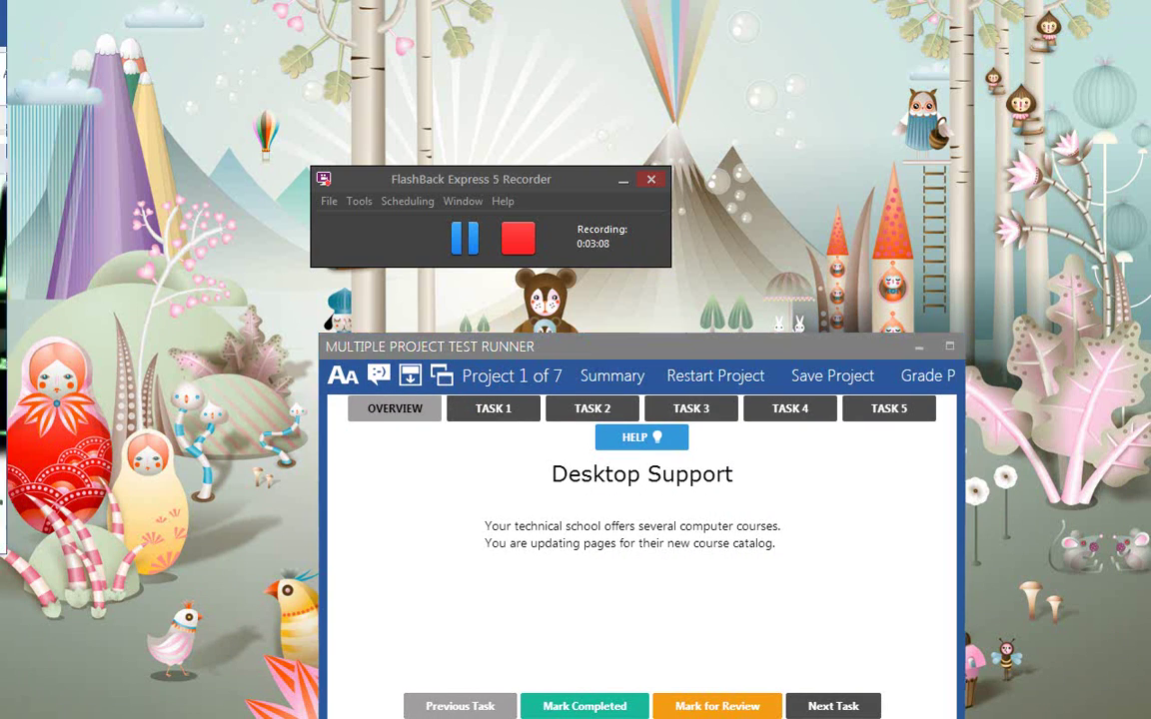
left_click(723, 8)
double_click(723, 8)
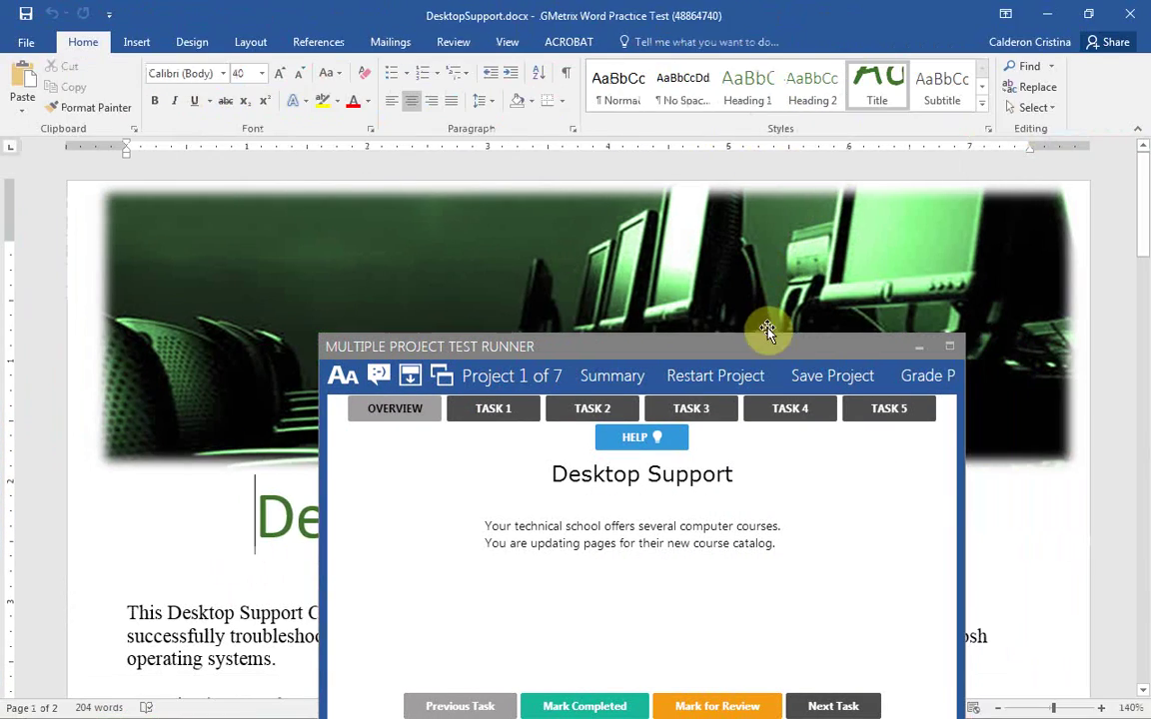
Try docking the test runner, and bring it and the Word document back onto this display.
left_click(417, 378)
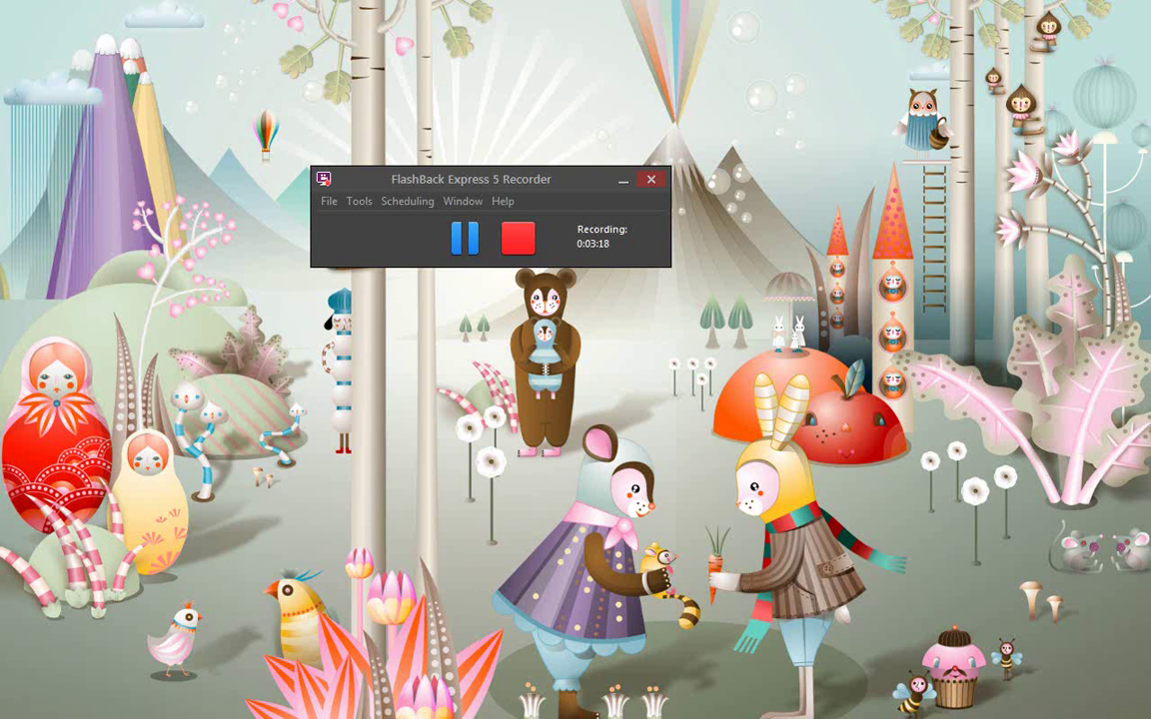
left_click_drag(1149, 461, 707, 249)
left_click_drag(1149, 195, 543, 5)
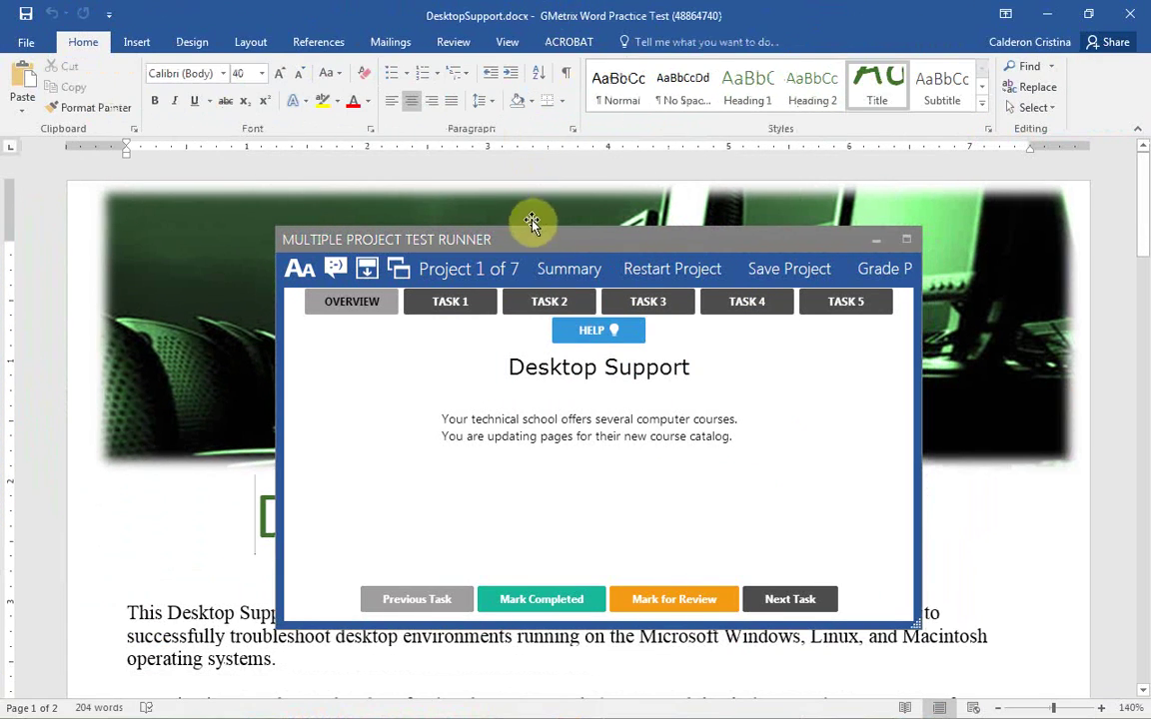
Resize and reposition the test runner as a wide, short window across the lower part of the Word document.
left_click(571, 228)
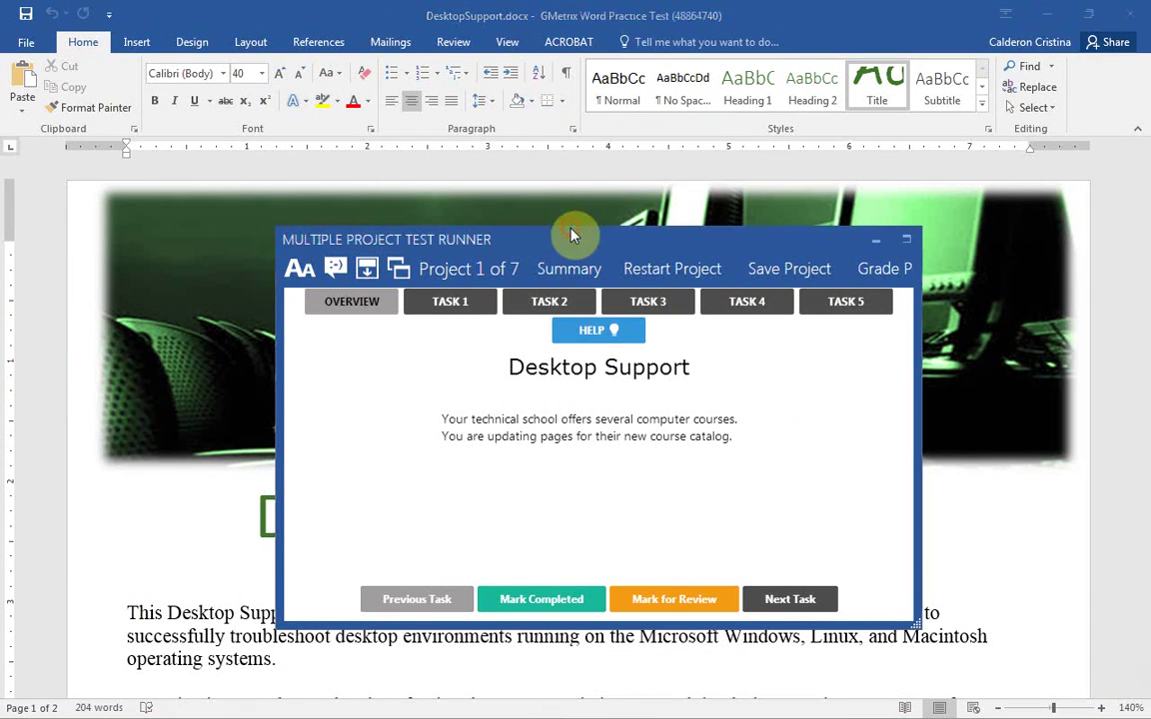
left_click_drag(573, 225, 639, 367)
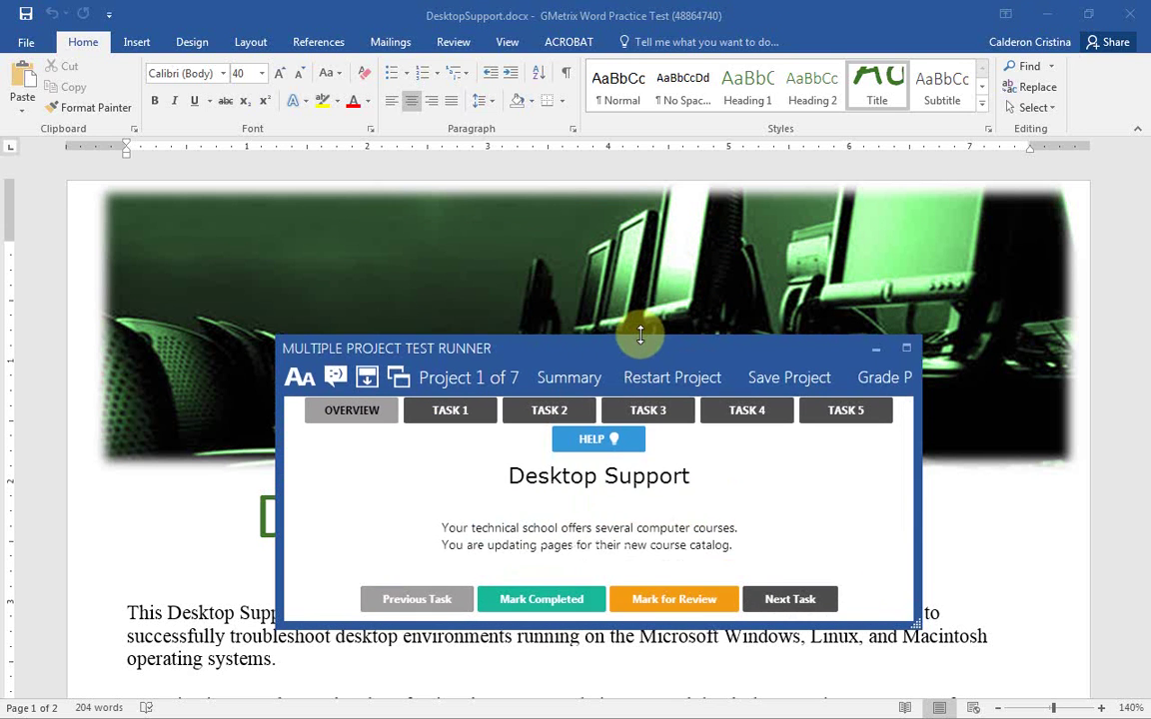
left_click_drag(662, 373, 463, 407)
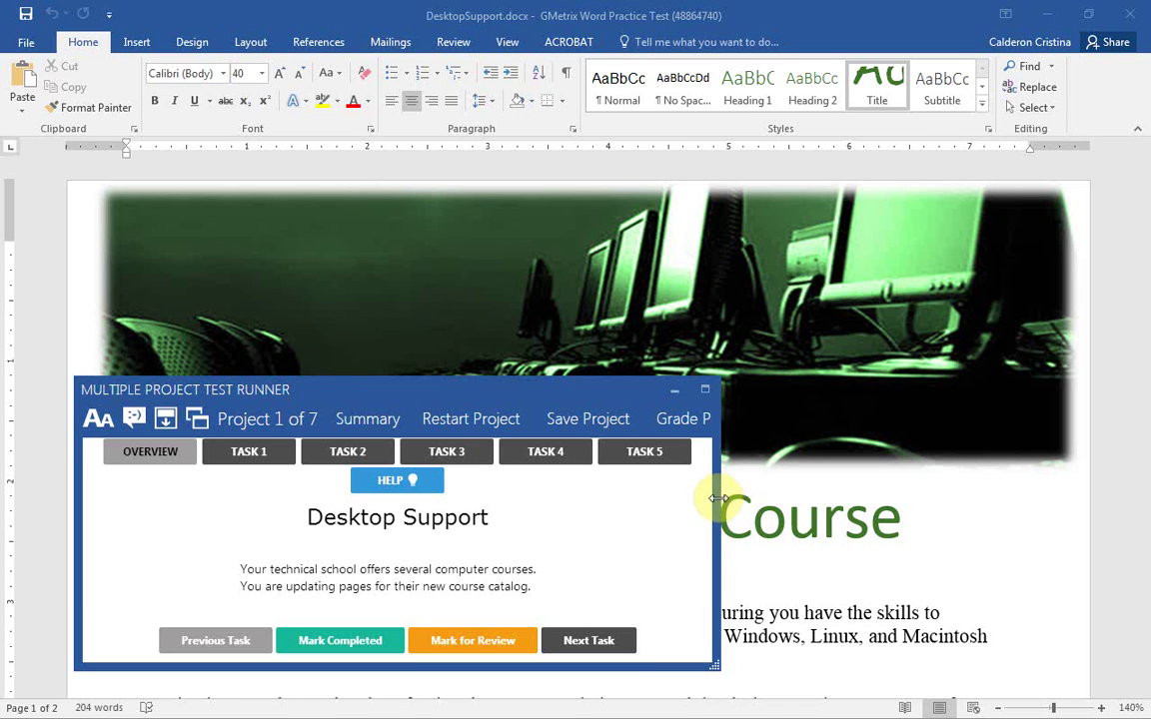
left_click_drag(719, 500, 1083, 489)
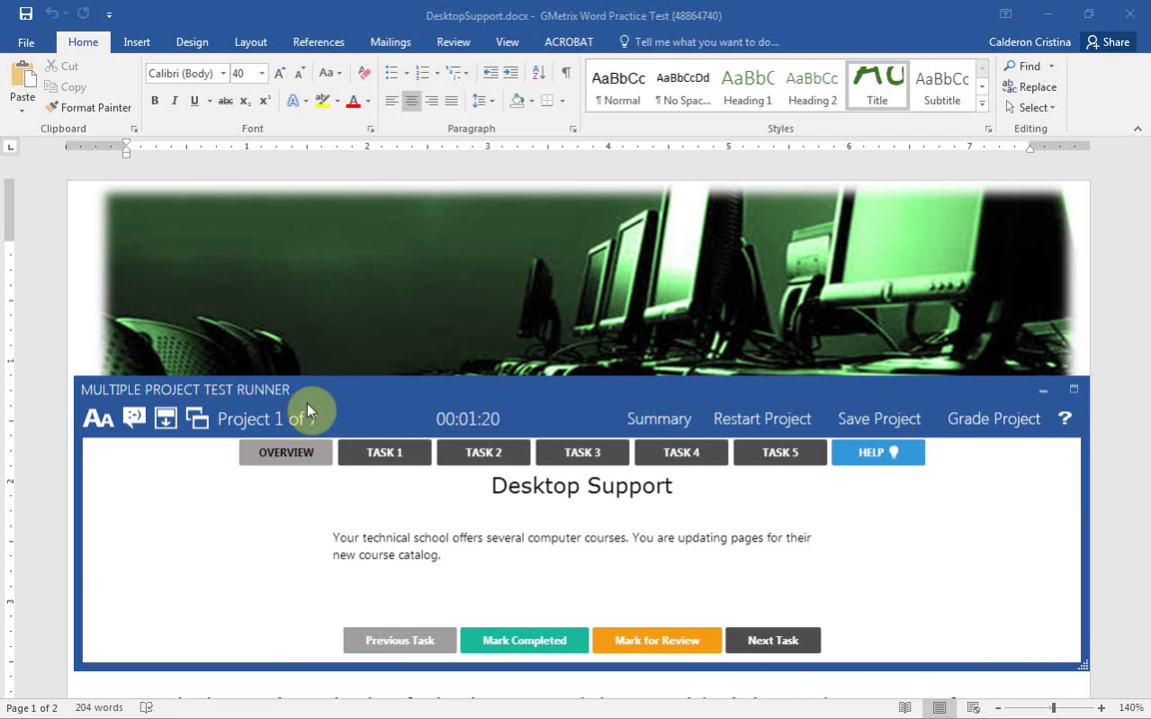
left_click_drag(75, 542, 27, 510)
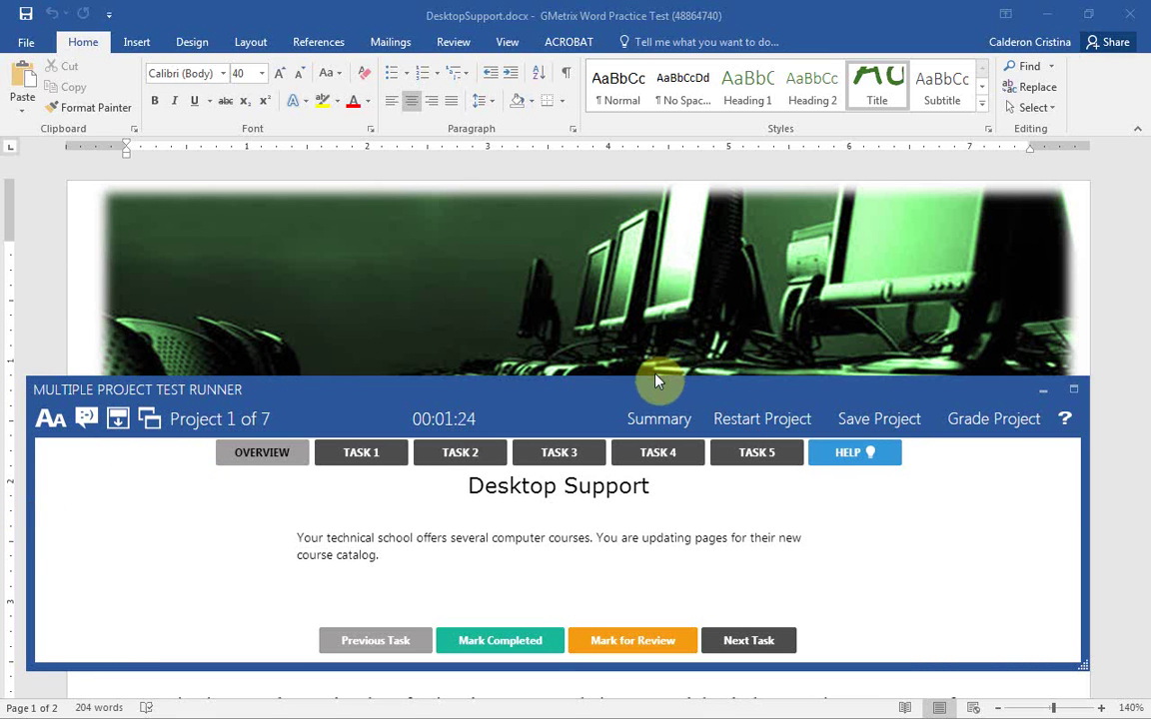
left_click_drag(655, 377, 662, 419)
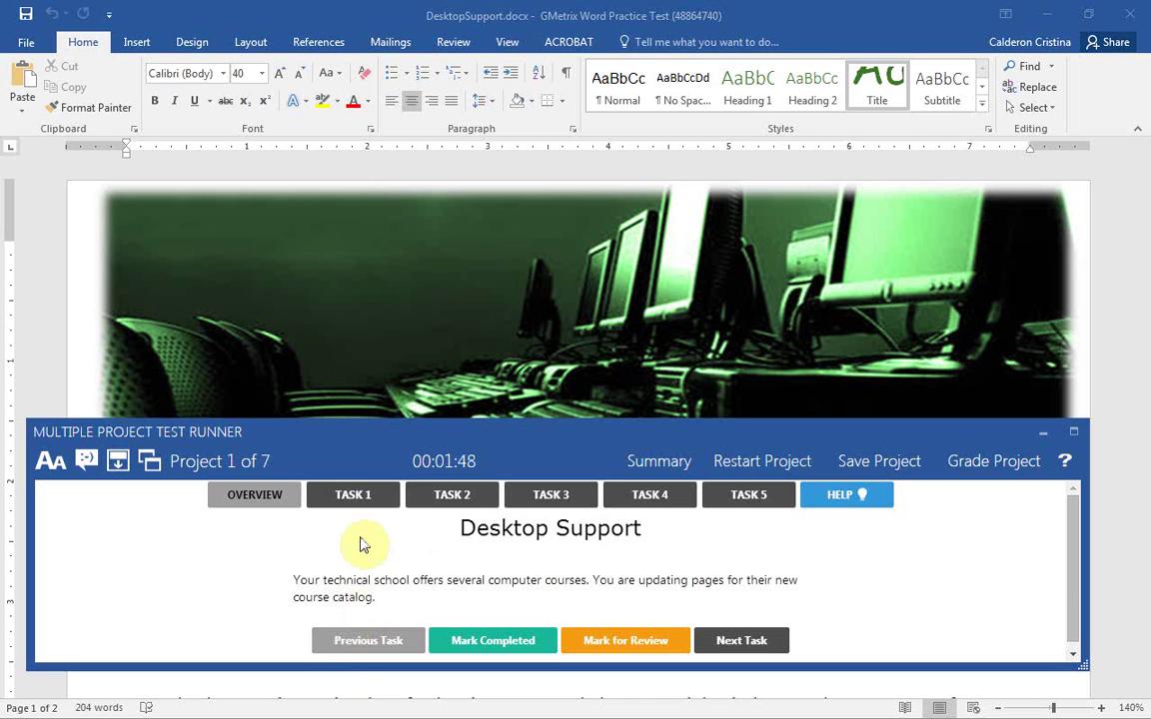
Open Task 1 of the Desktop Support project and display its step-by-step help.
left_click(352, 496)
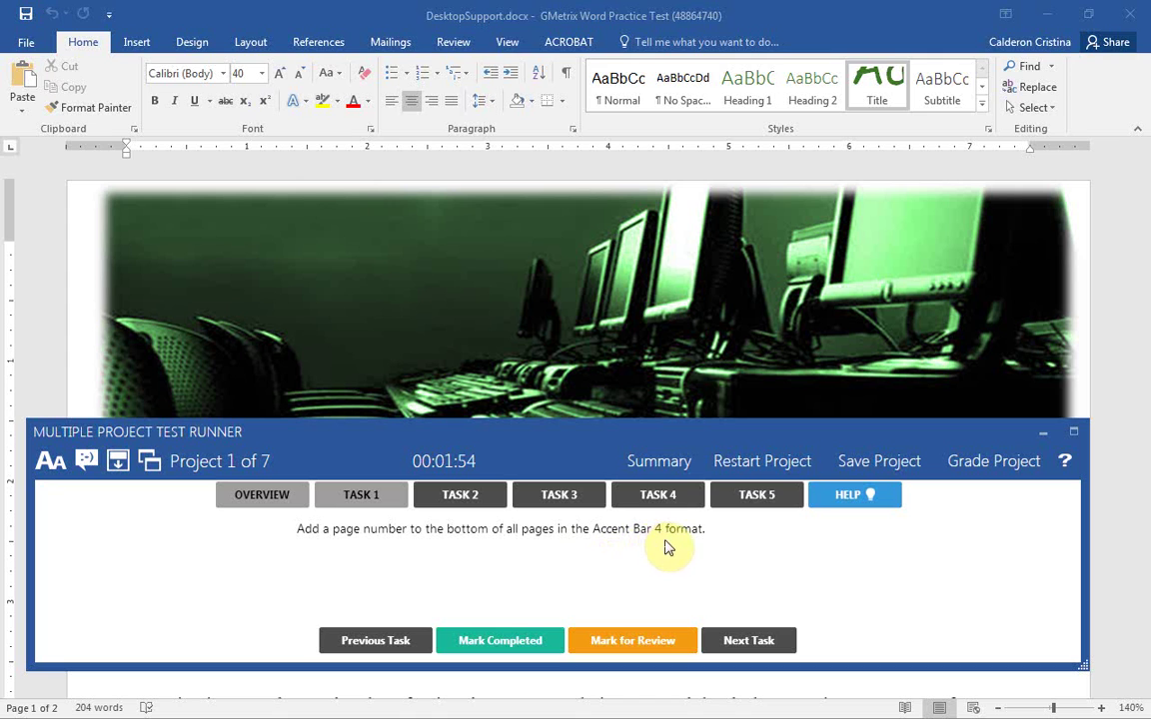
left_click(865, 499)
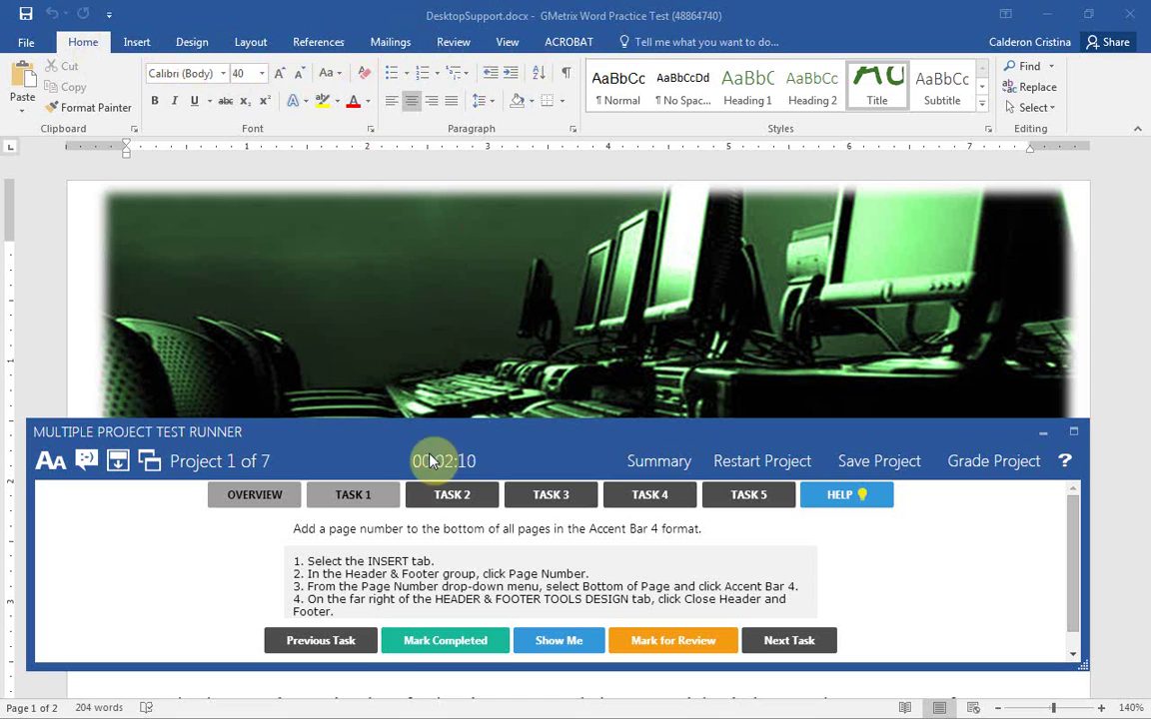
left_click_drag(412, 562, 440, 571)
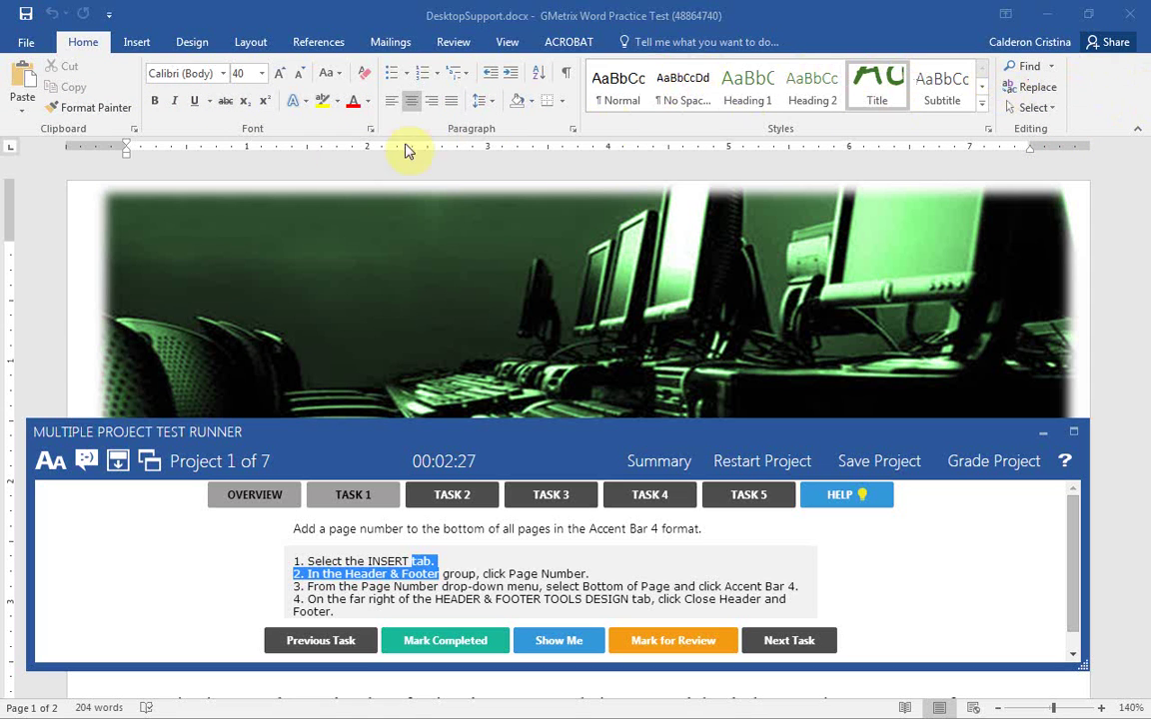
Add an Accent Bar 4 page number to the bottom of all pages and close the header and footer.
left_click(139, 43)
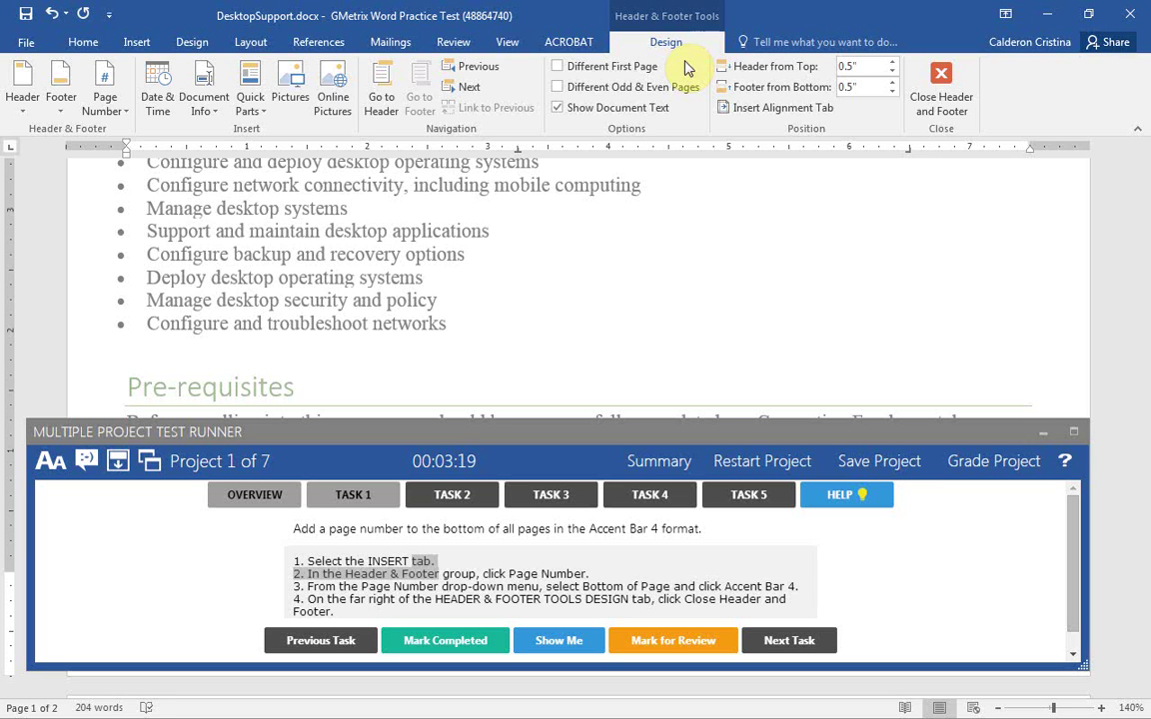
left_click(939, 95)
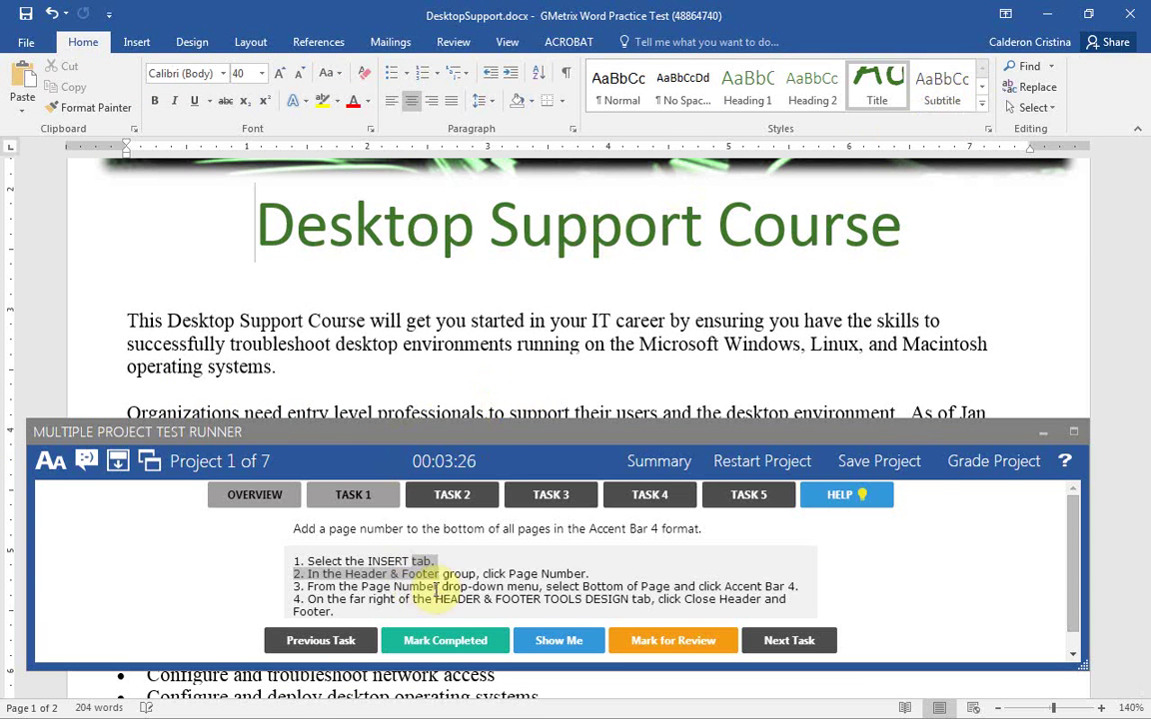
Mark Task 1 as completed and check the page numbers at the bottom of both document pages.
left_click_drag(1070, 548, 1075, 571)
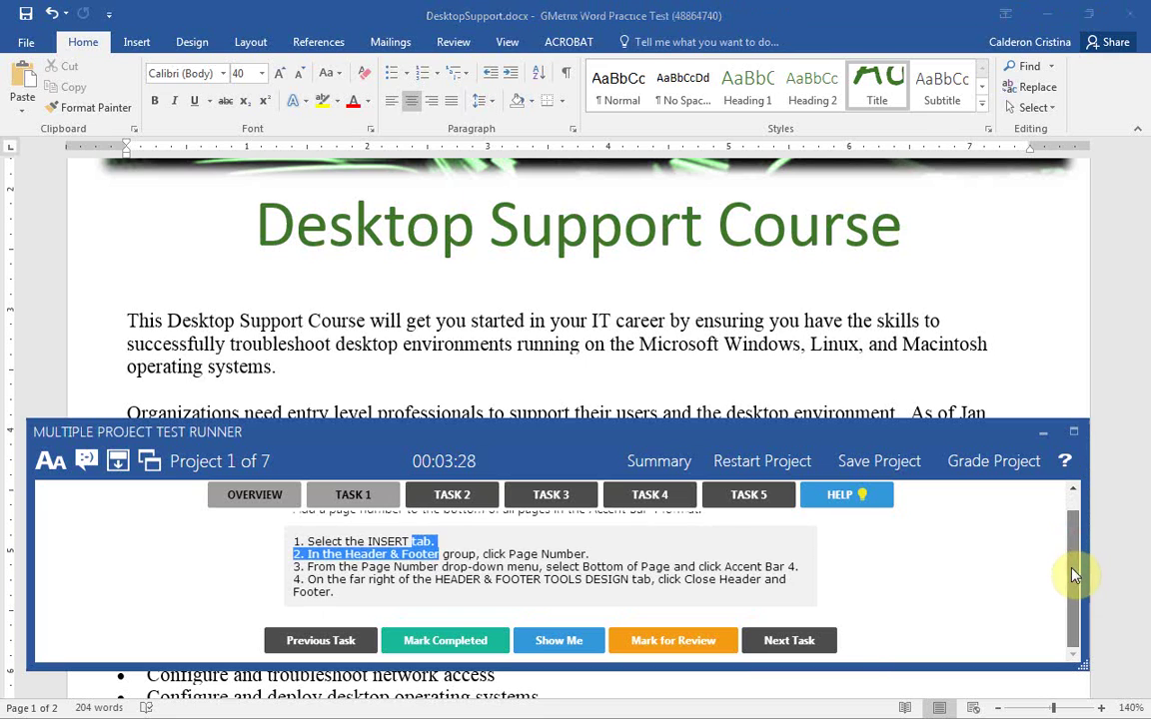
left_click(396, 571)
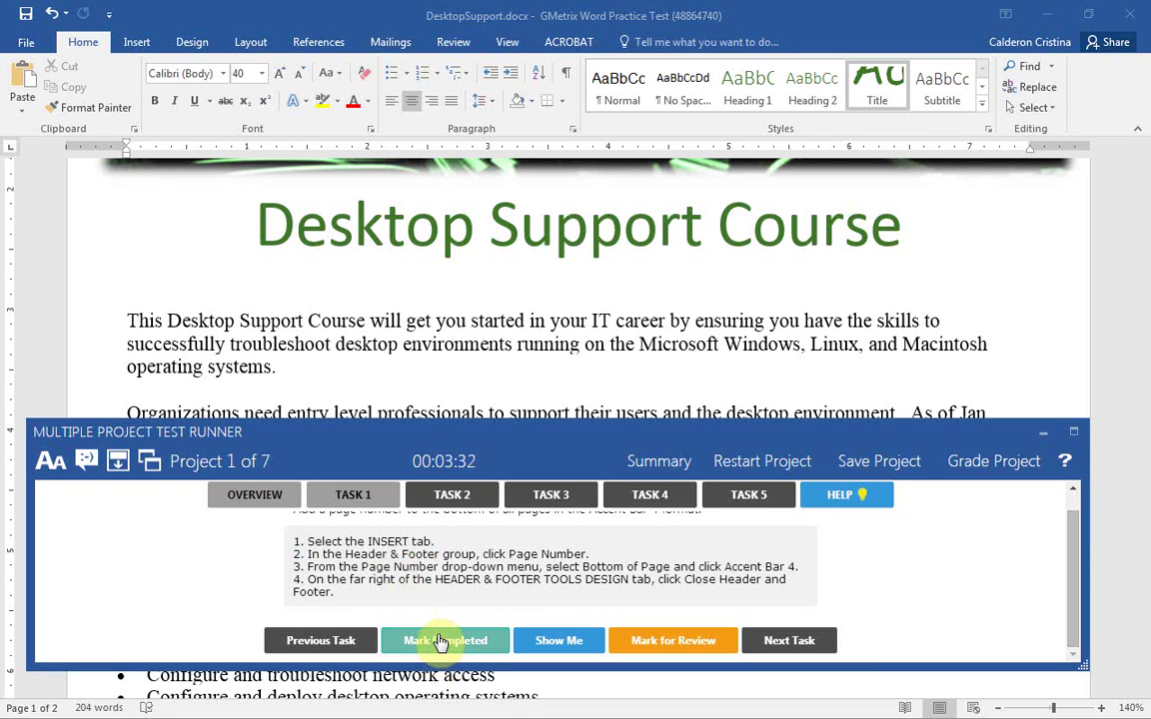
left_click(459, 651)
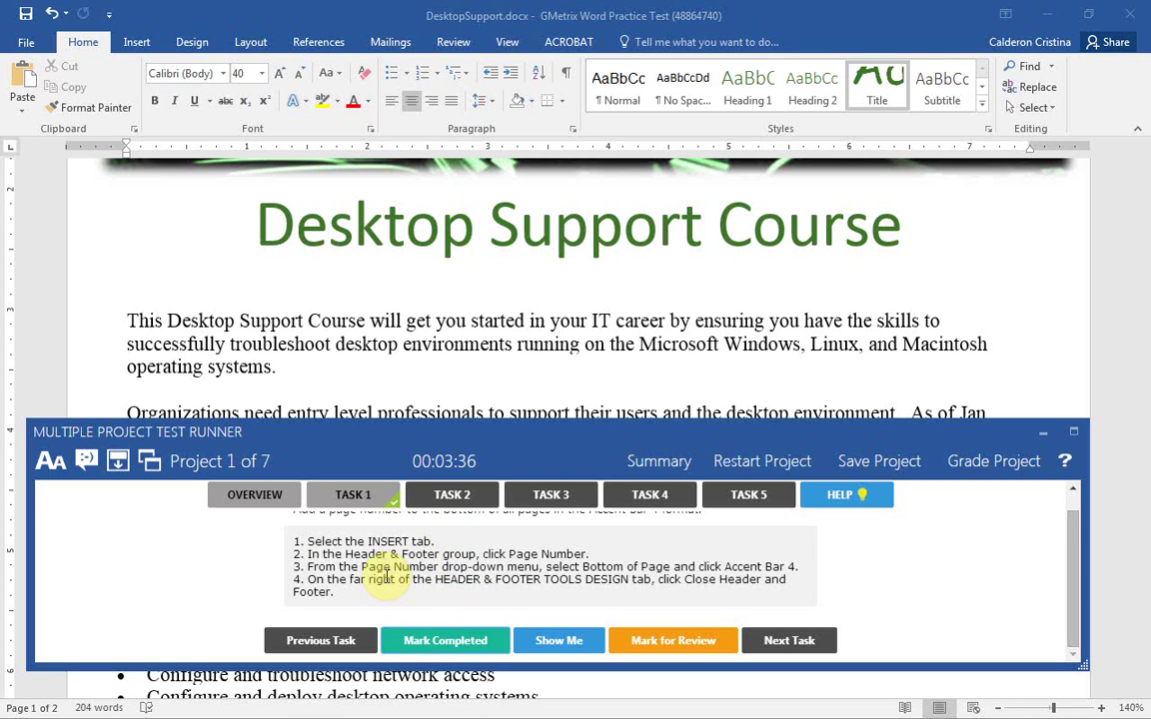
scroll(385, 577, "up", 1)
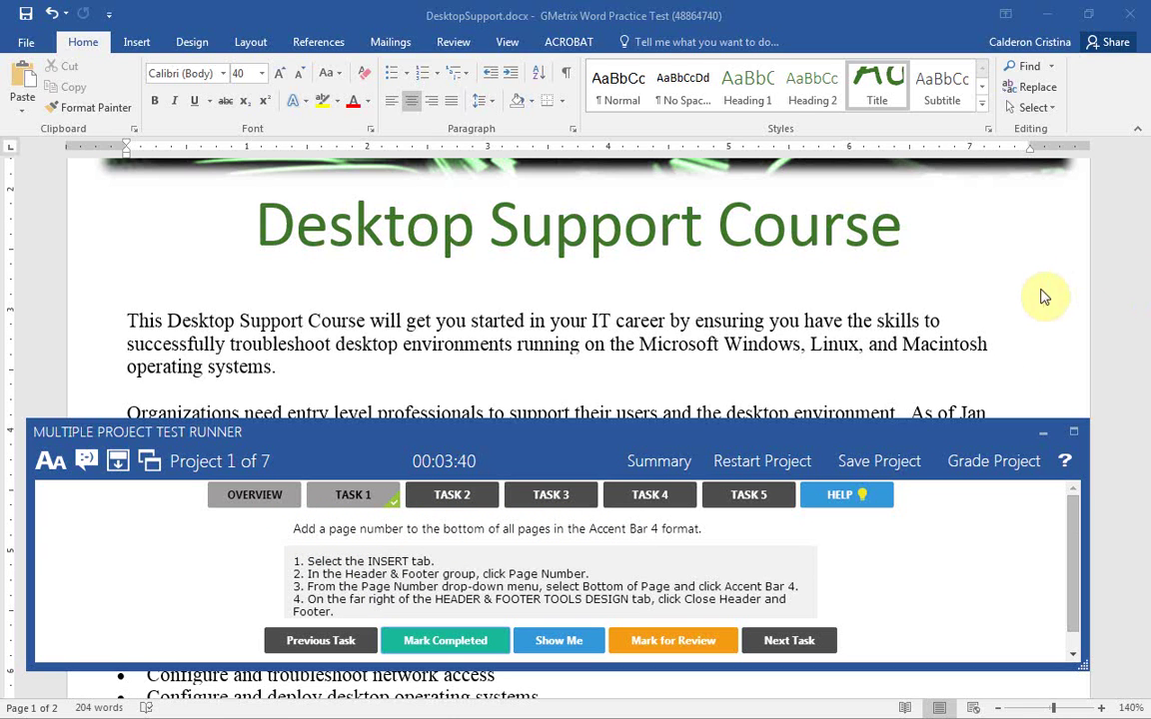
scroll(917, 352, "down", 15)
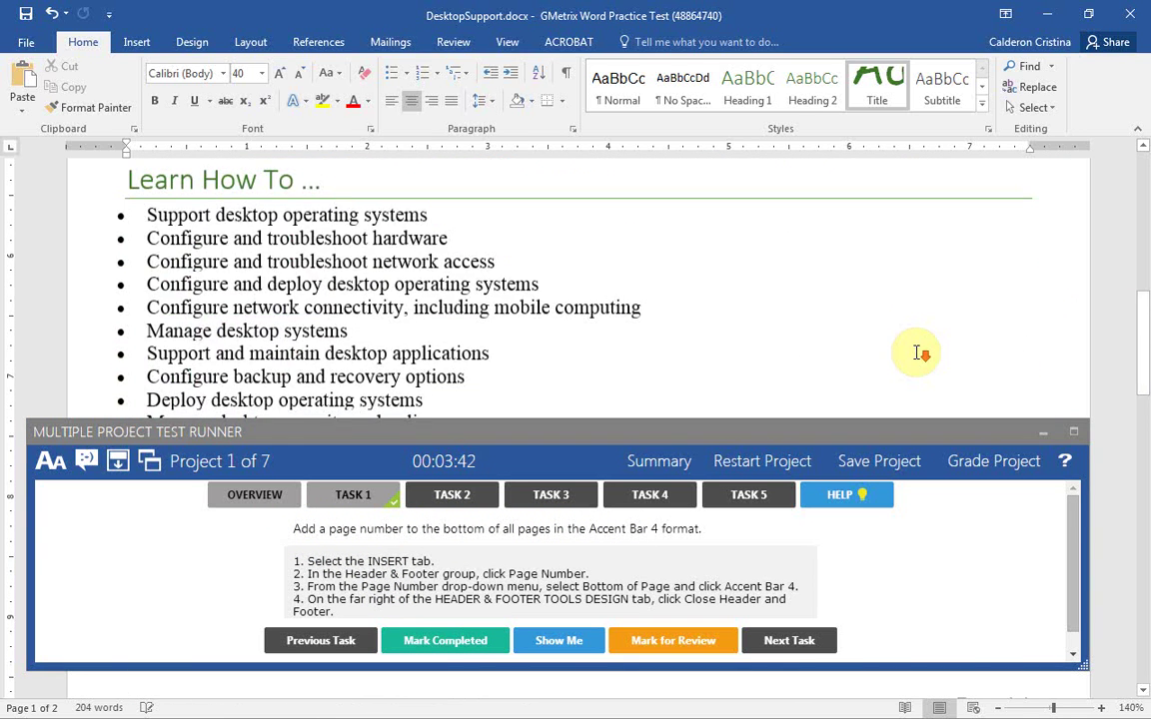
scroll(918, 354, "down", 4)
scroll(939, 315, "up", 1)
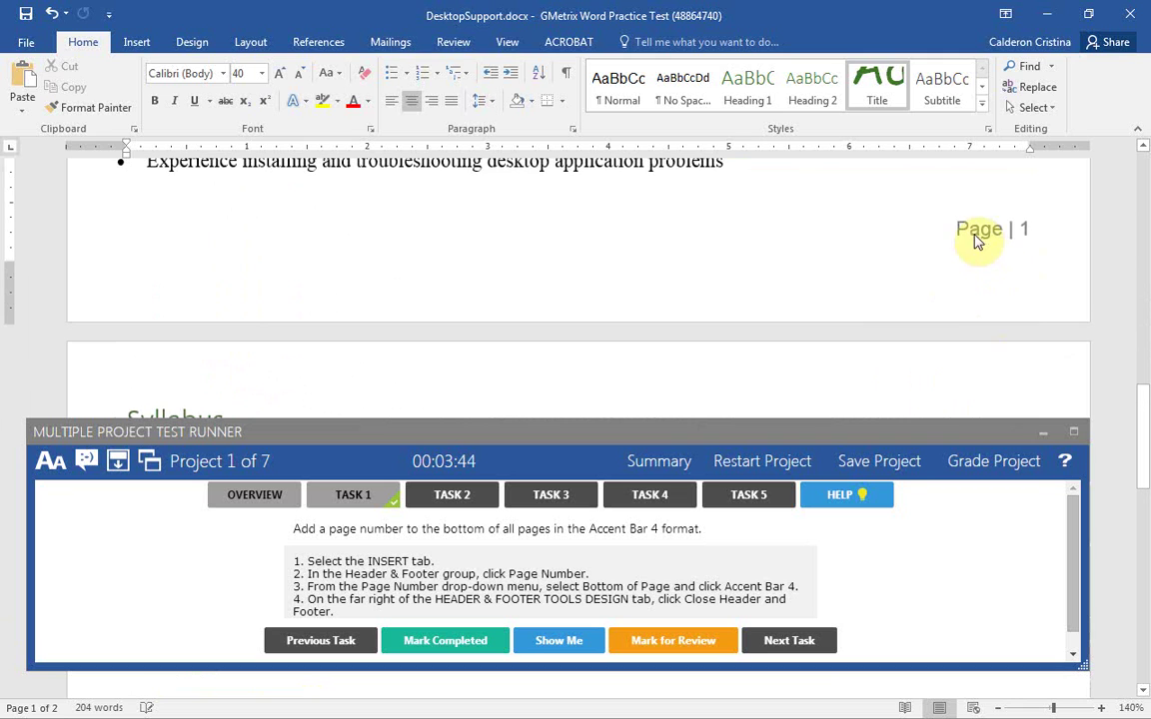
scroll(859, 339, "down", 10)
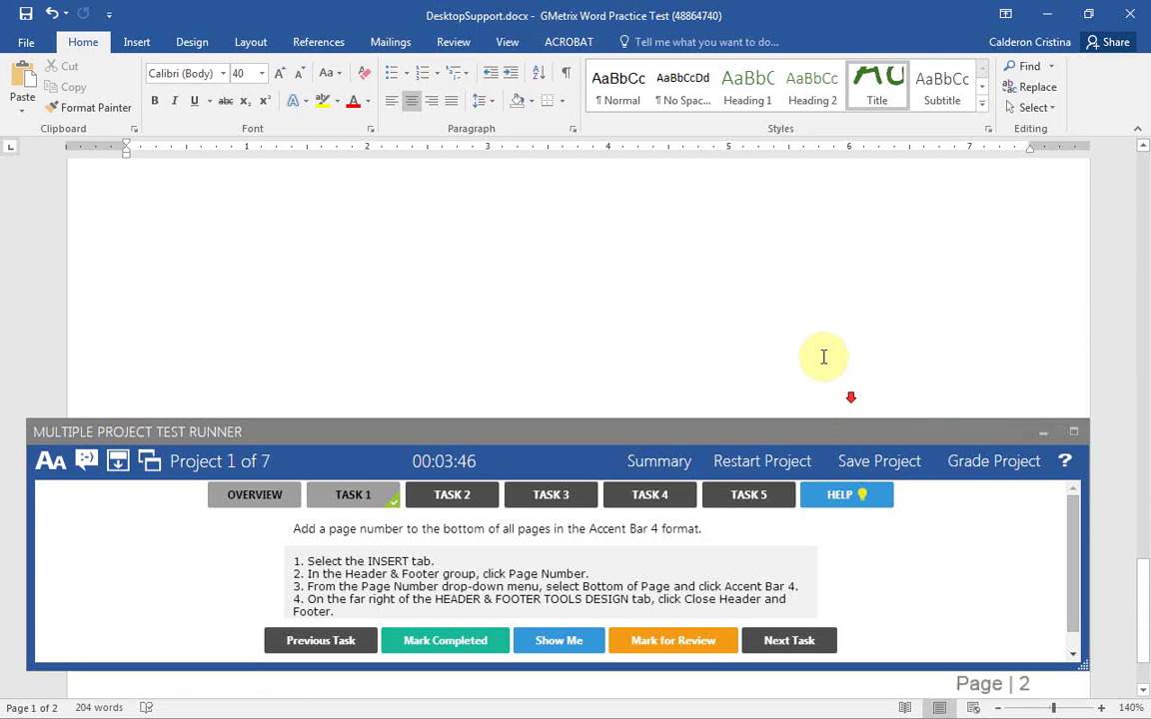
Open Task 2 of the Desktop Support project and reposition the test runner over the lower part of the document.
left_click_drag(987, 432, 835, 333)
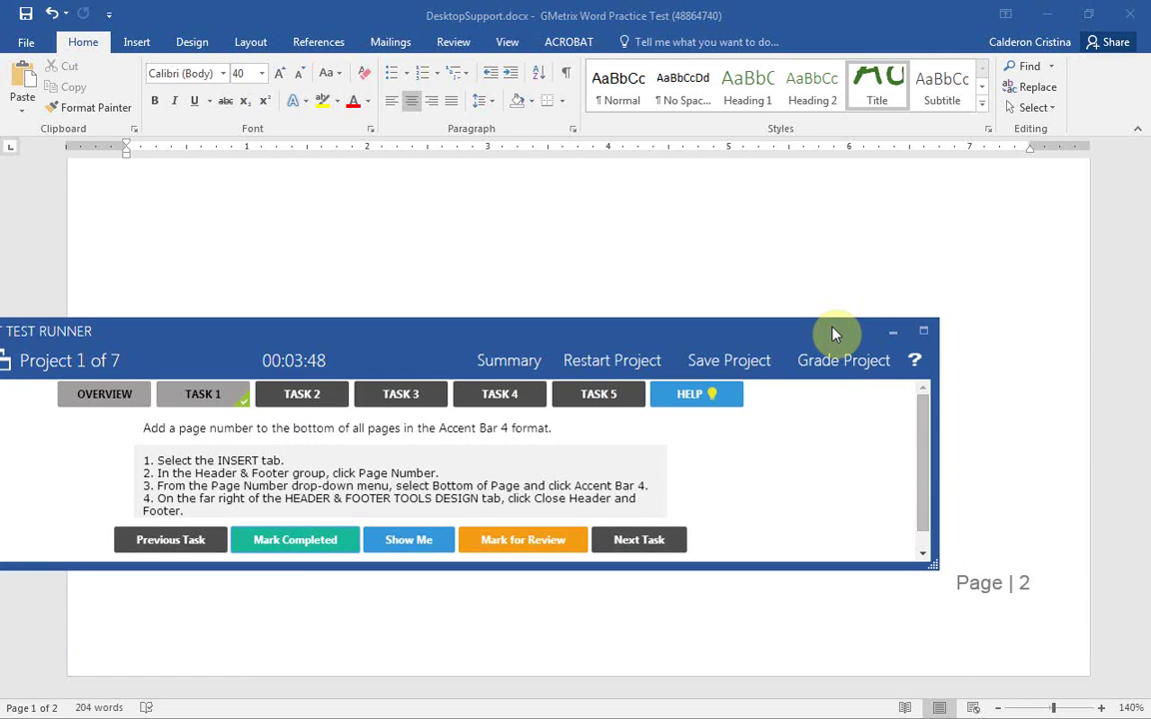
left_click_drag(723, 331, 857, 397)
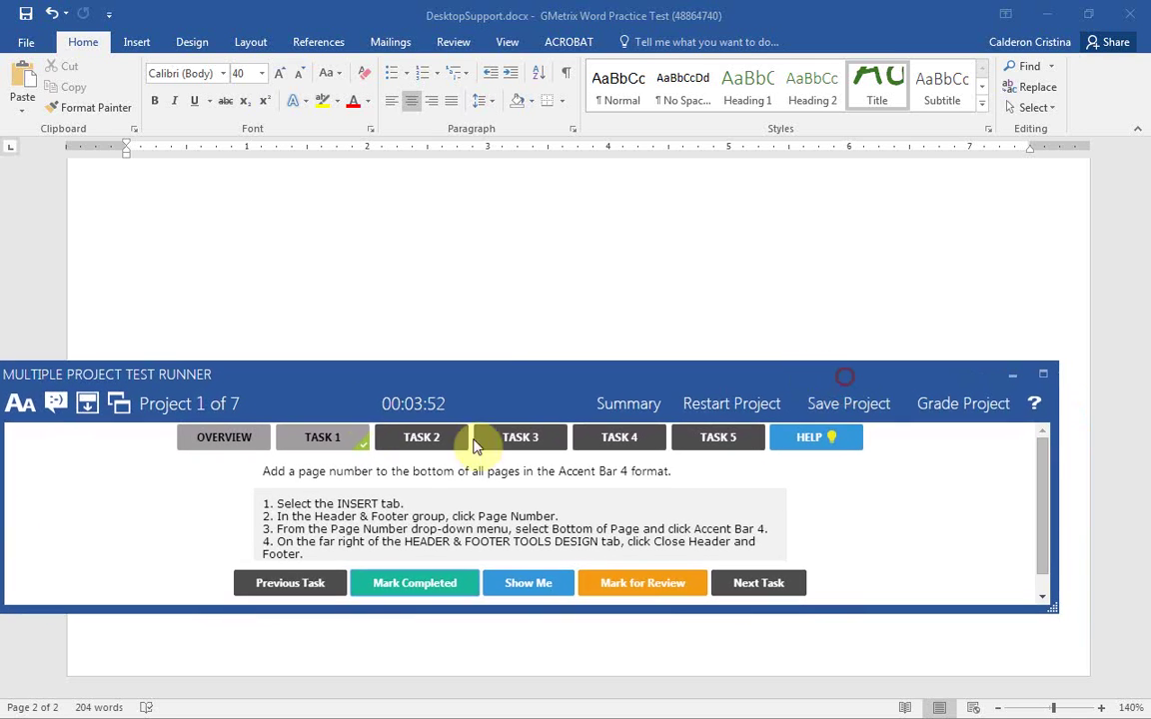
left_click_drag(495, 381, 552, 356)
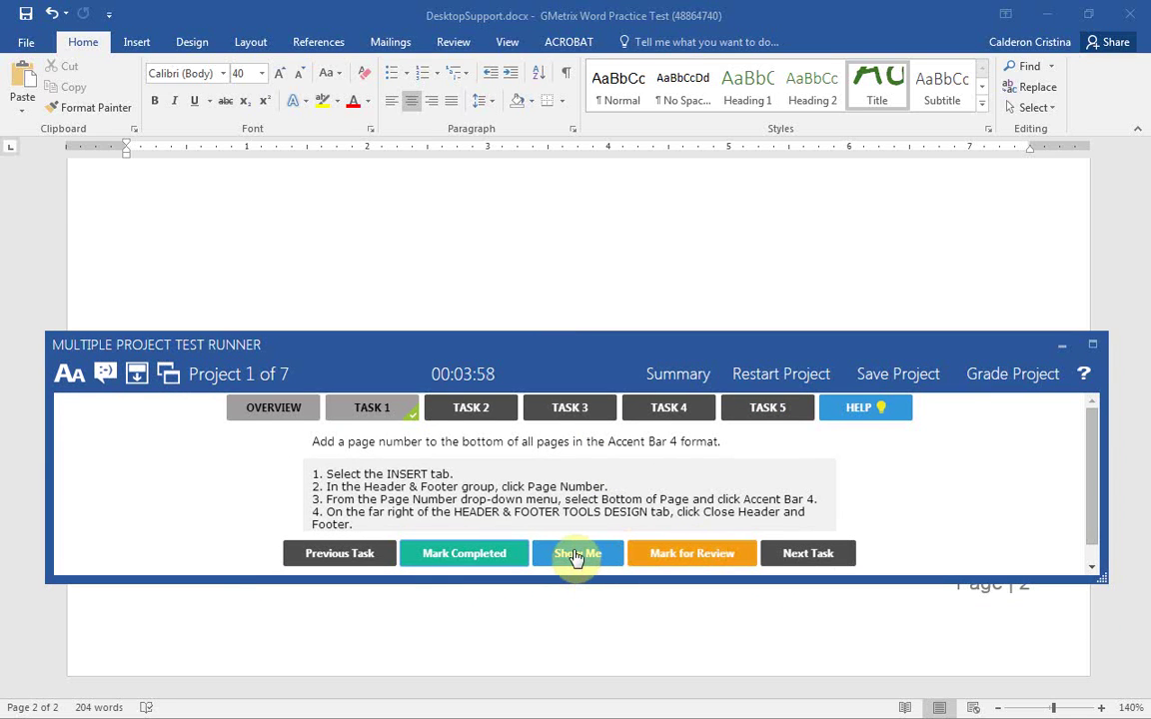
left_click(485, 411)
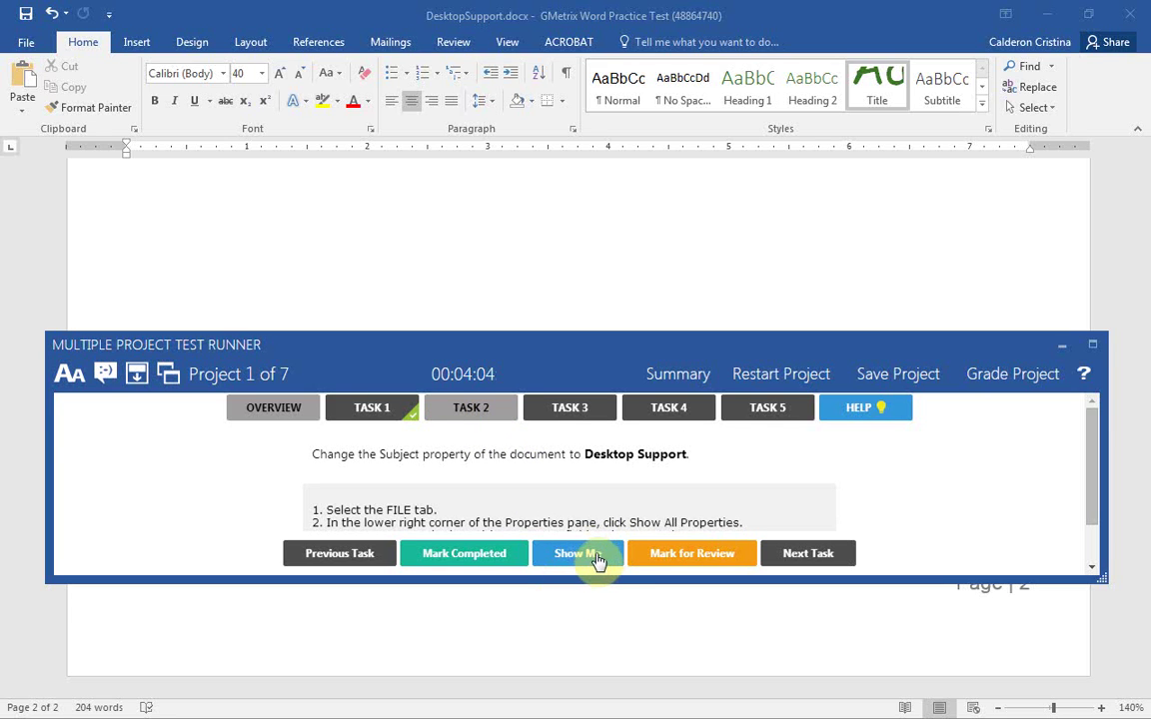
left_click_drag(596, 368, 617, 440)
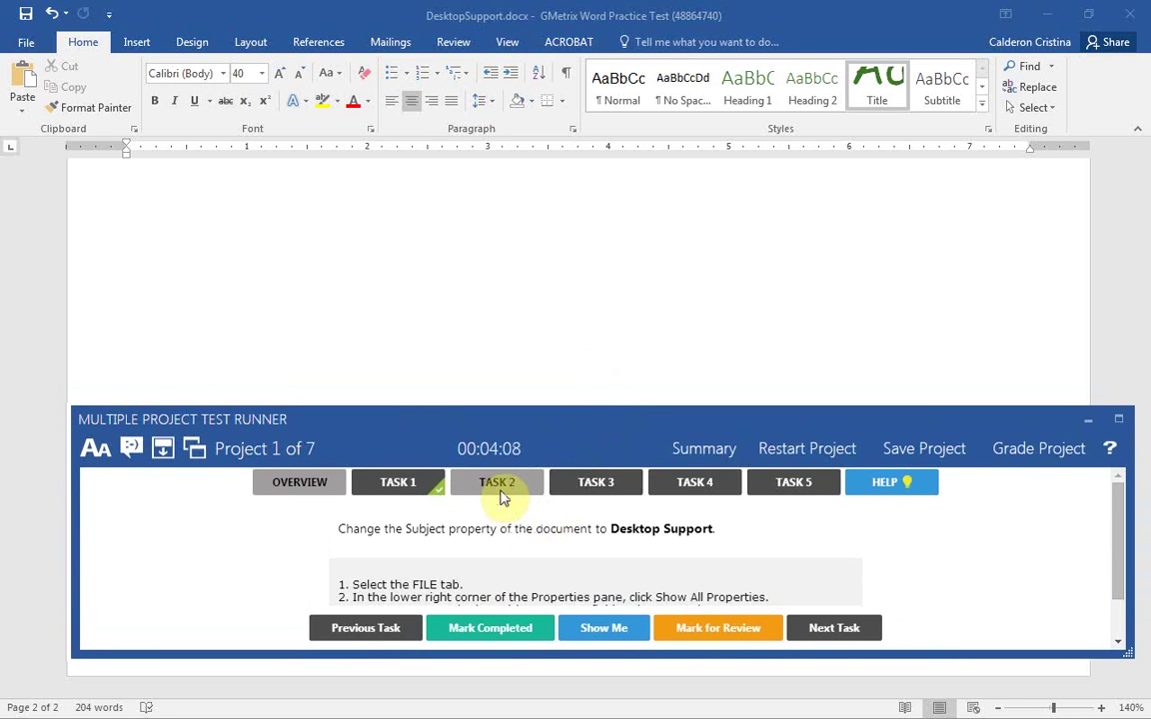
Toggle the Task 2 help off and on, and read its instructions for changing the Subject property.
left_click(879, 485)
left_click(899, 486)
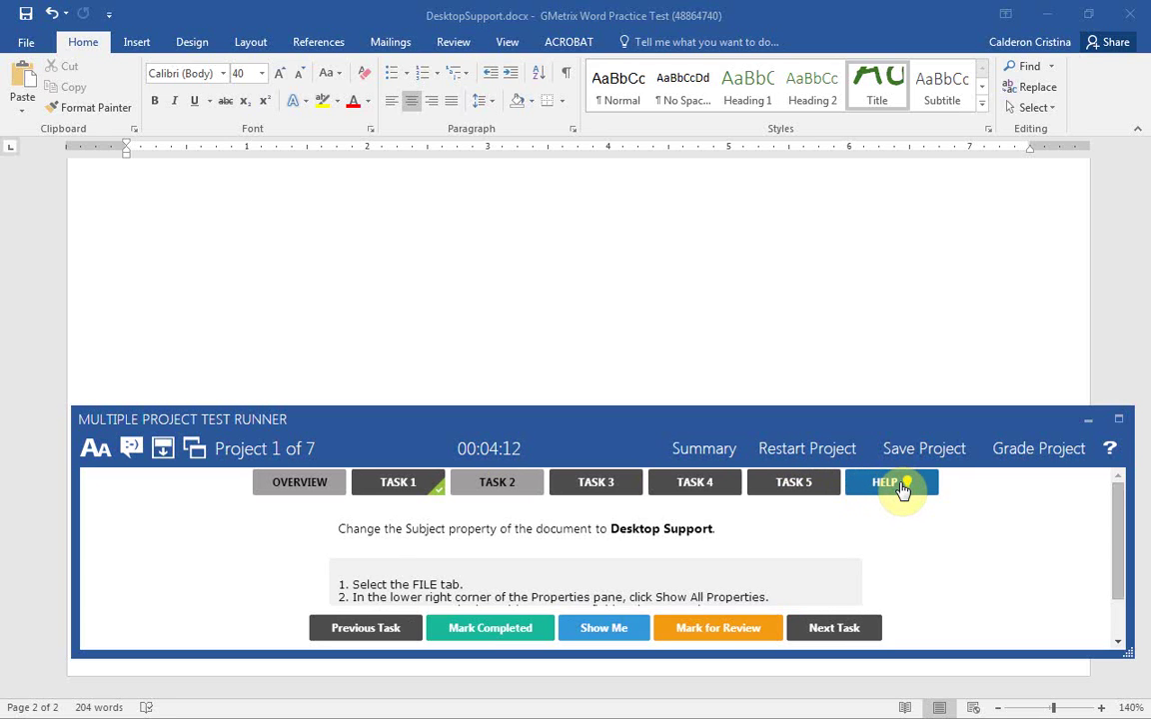
left_click(902, 488)
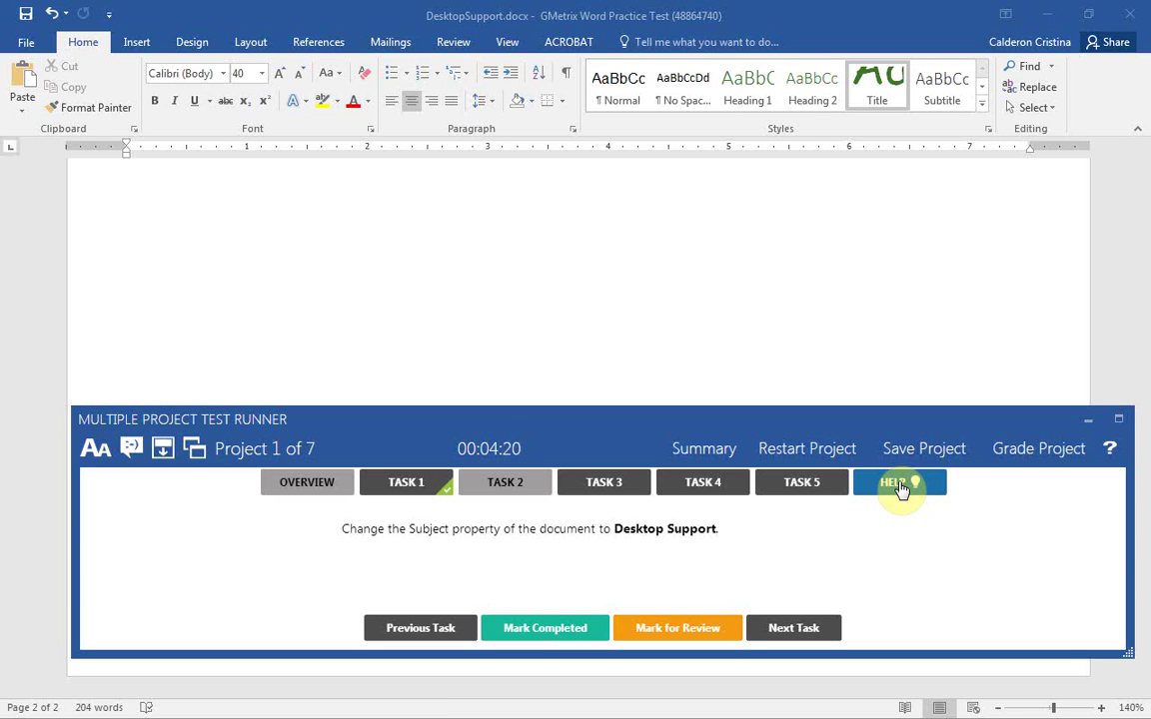
left_click(901, 487)
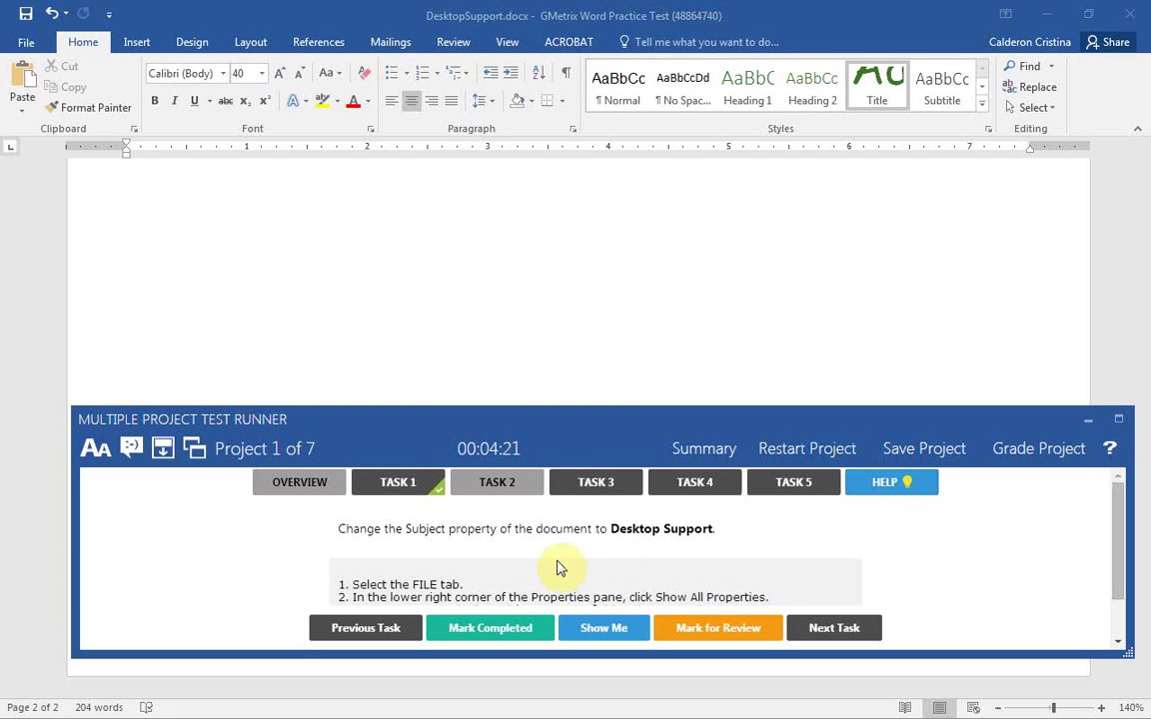
scroll(564, 536, "down", 1)
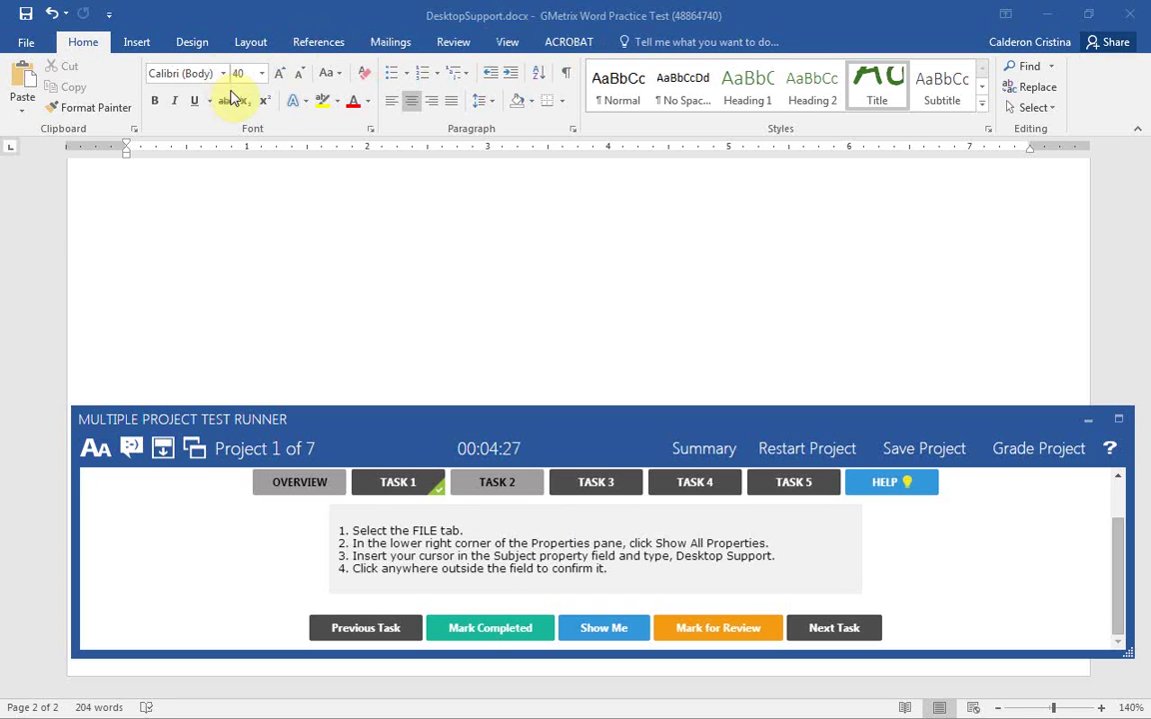
left_click(140, 41)
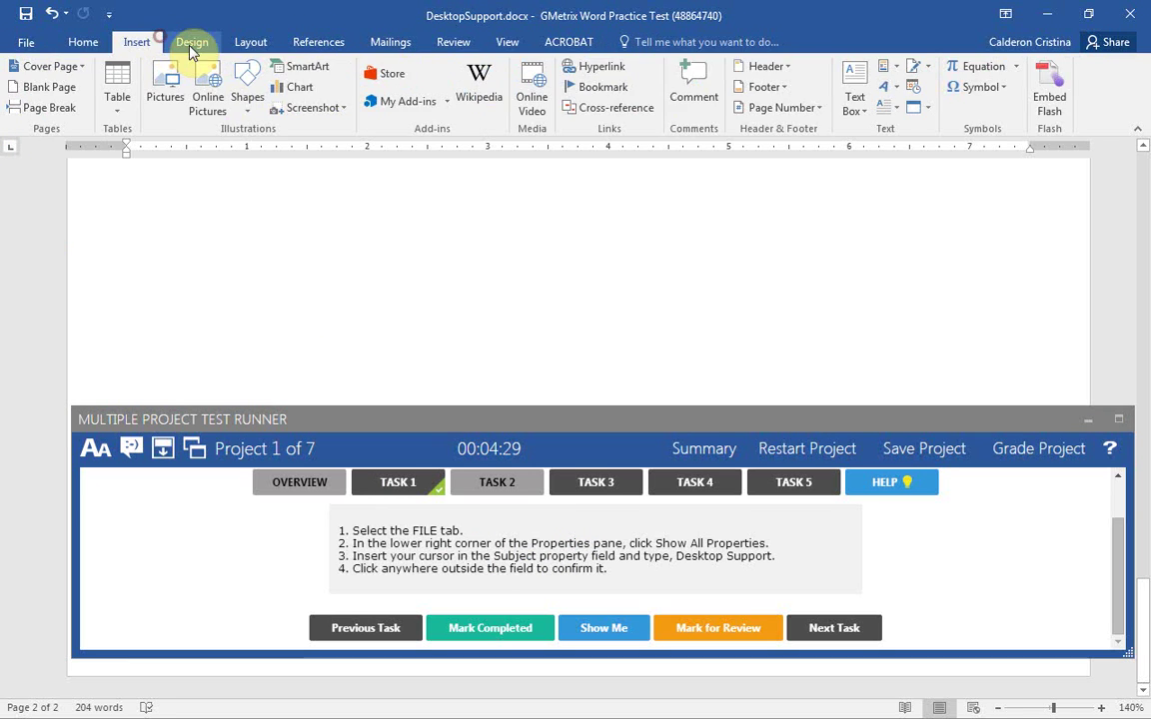
left_click(192, 42)
left_click(263, 44)
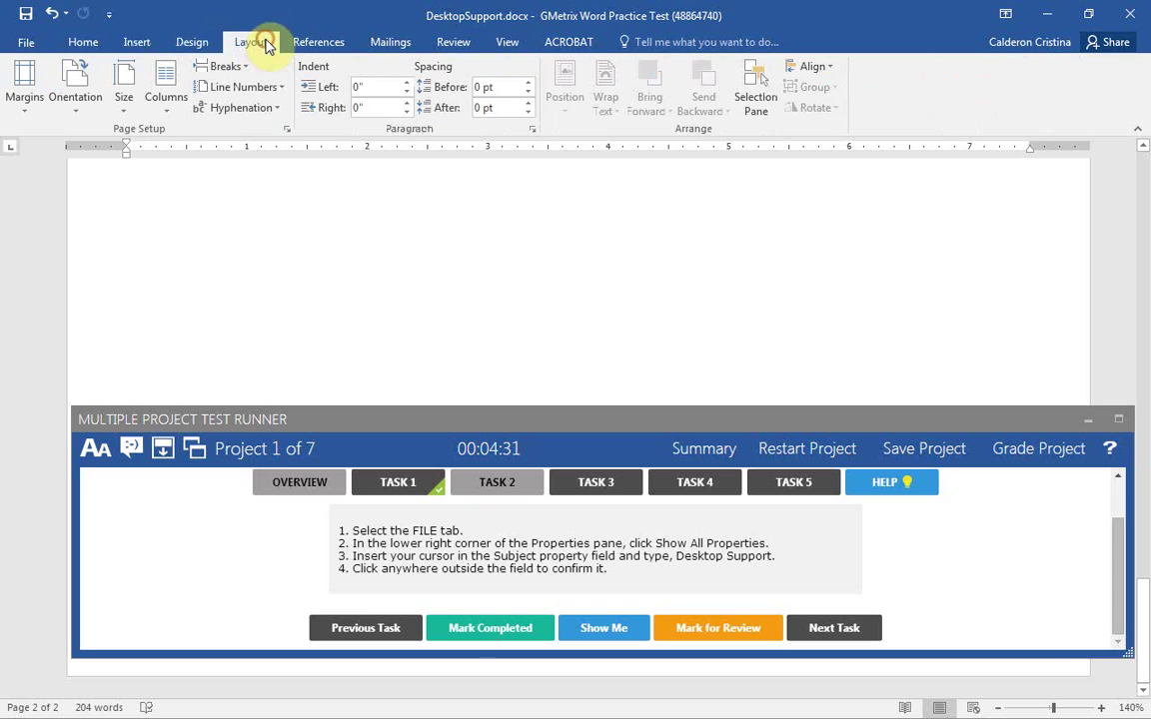
Open the document's Info page, move and narrow the test runner to uncover the properties, and show all properties.
left_click(26, 42)
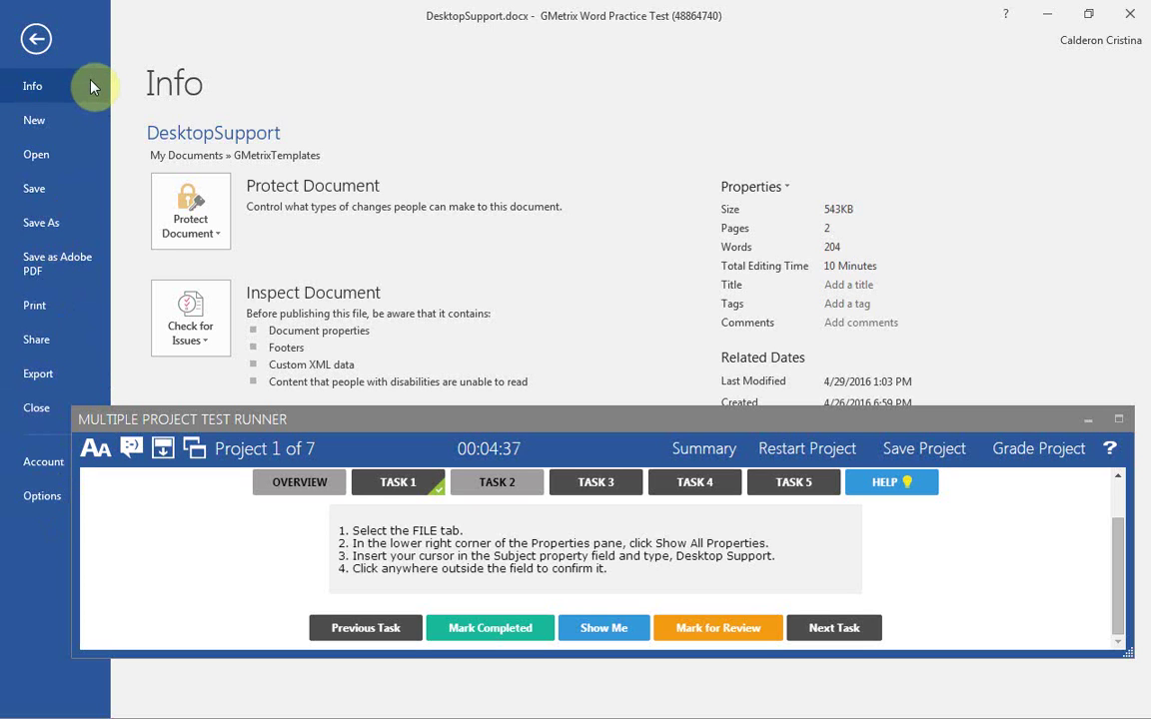
left_click(782, 190)
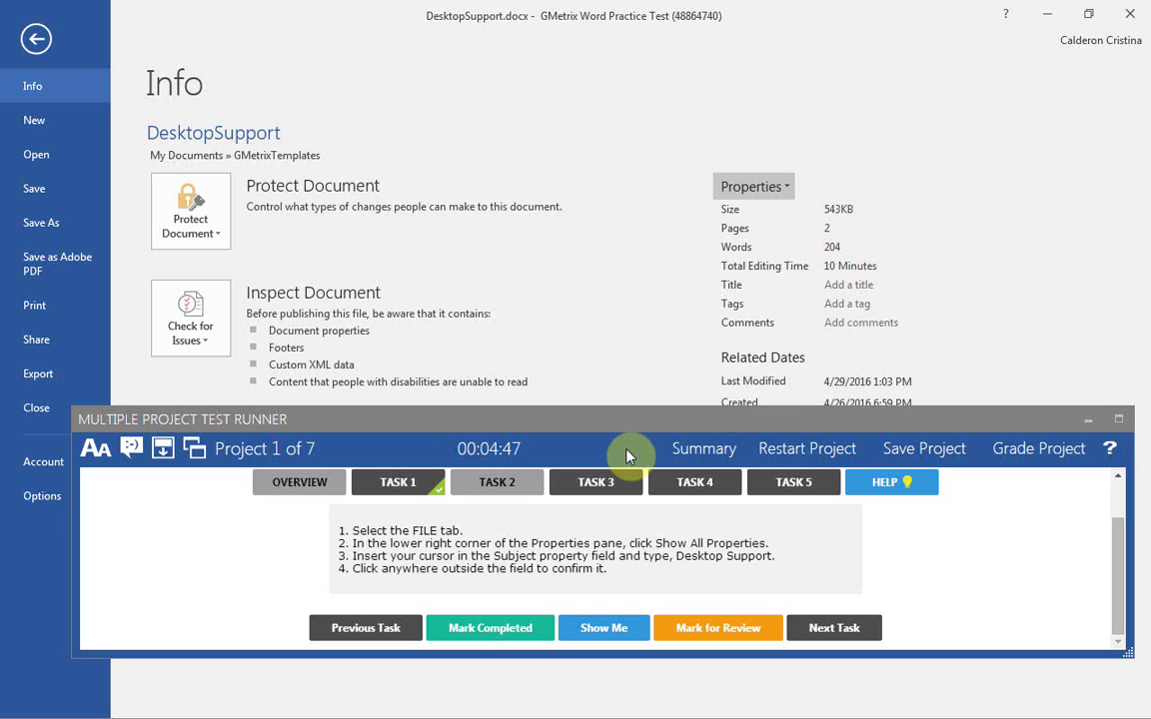
left_click_drag(630, 426, 627, 456)
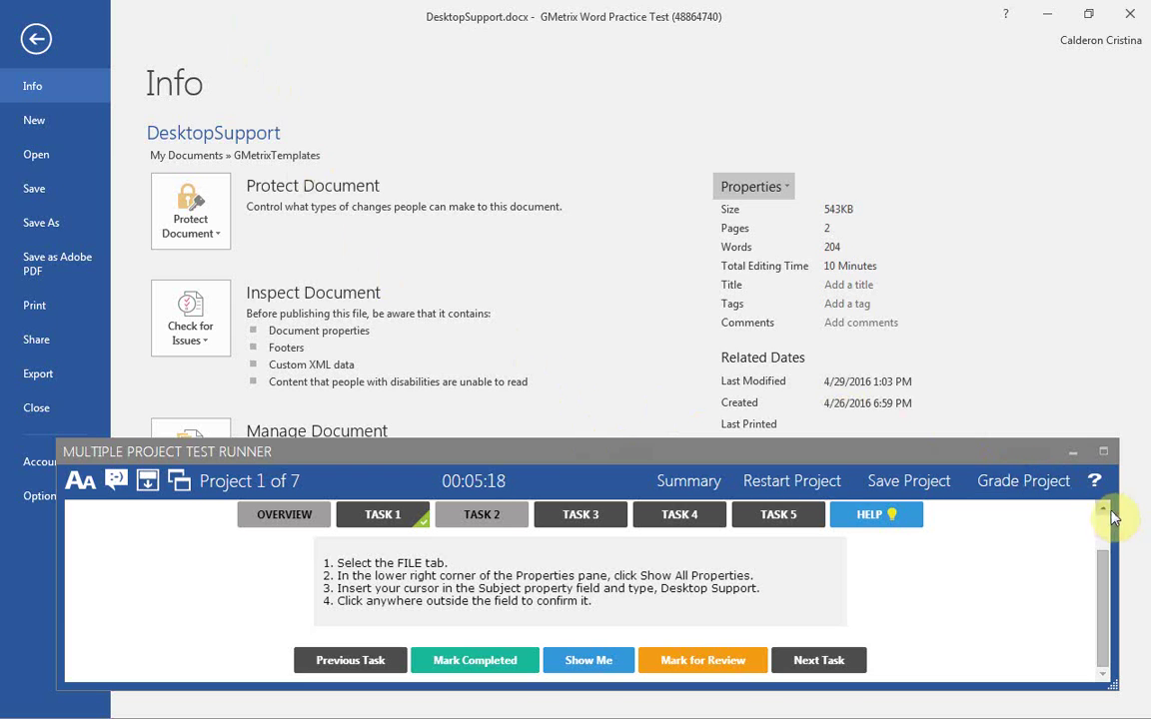
left_click_drag(1112, 508, 662, 517)
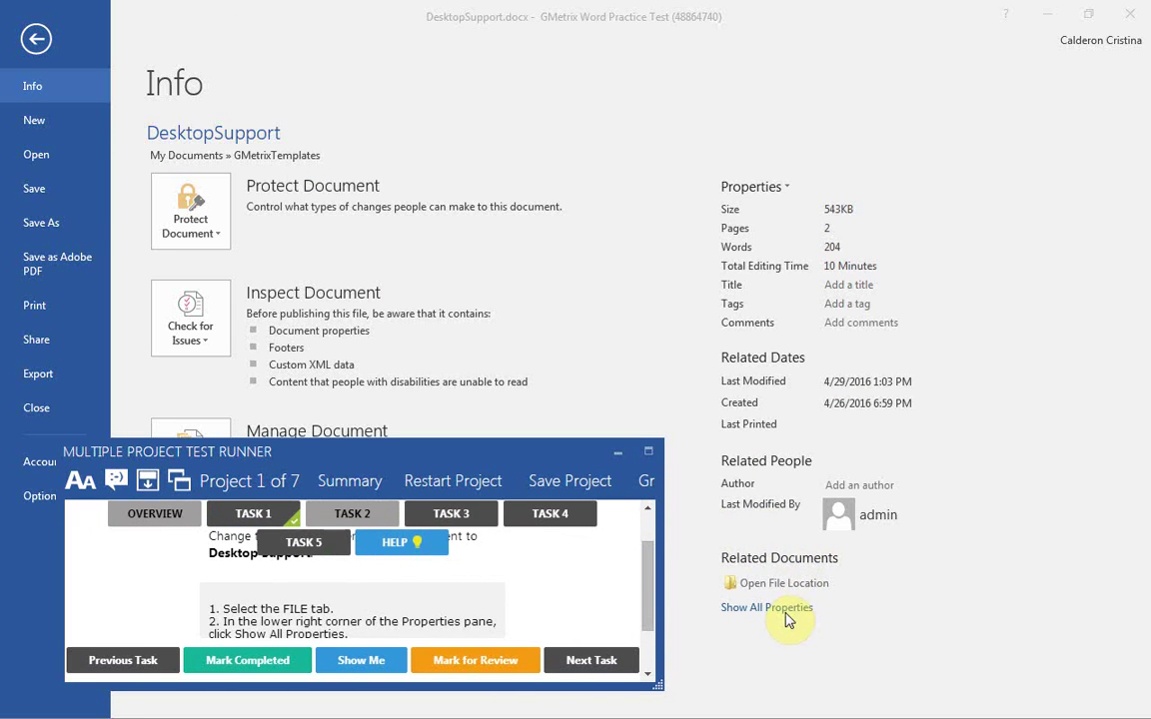
left_click_drag(649, 592, 676, 631)
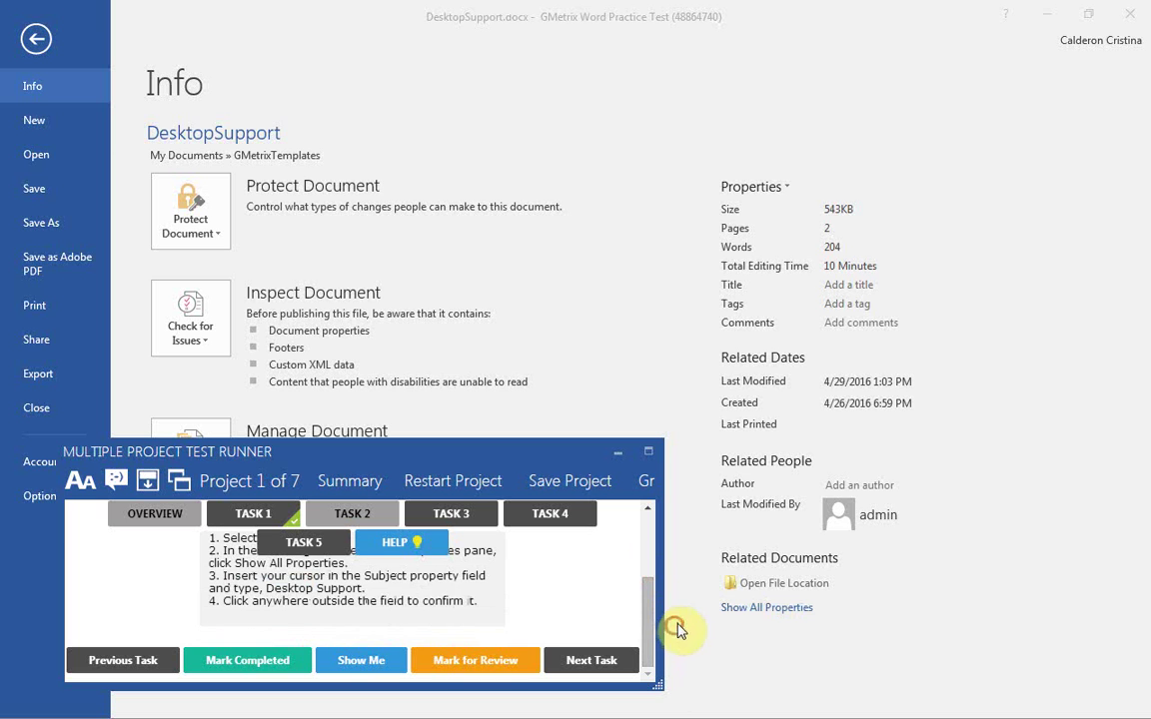
left_click(742, 609)
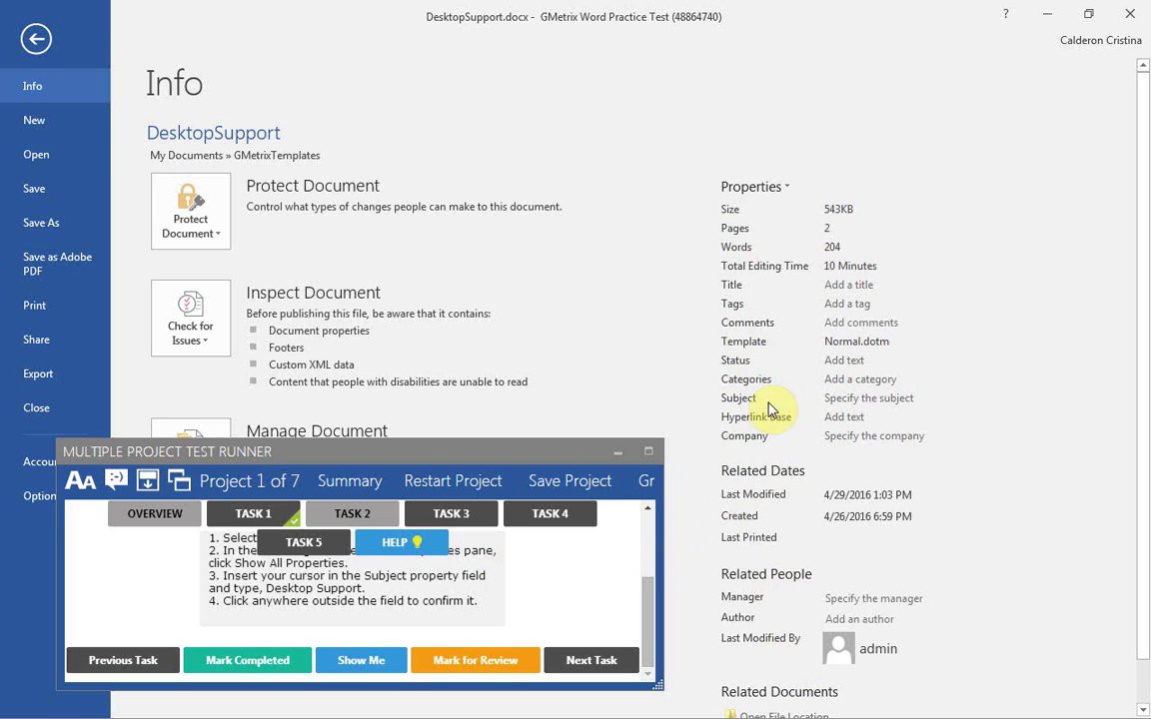
Set the document's Subject property to Desktop Support.
left_click(869, 398)
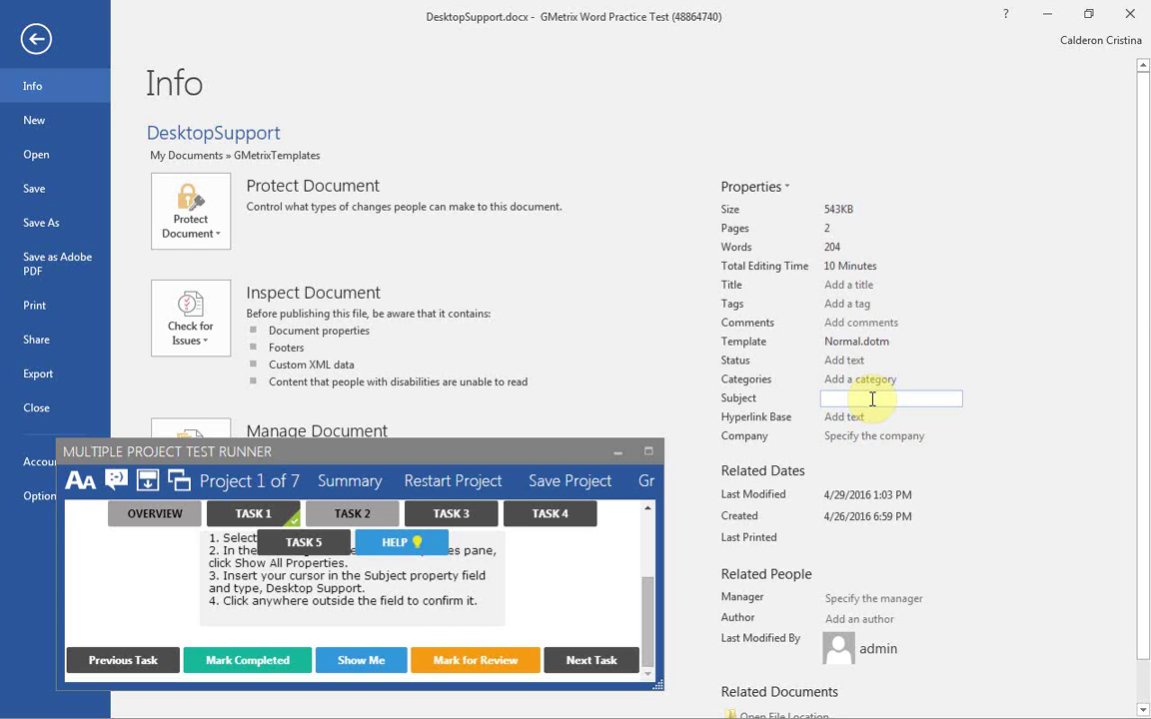
type("Deskto")
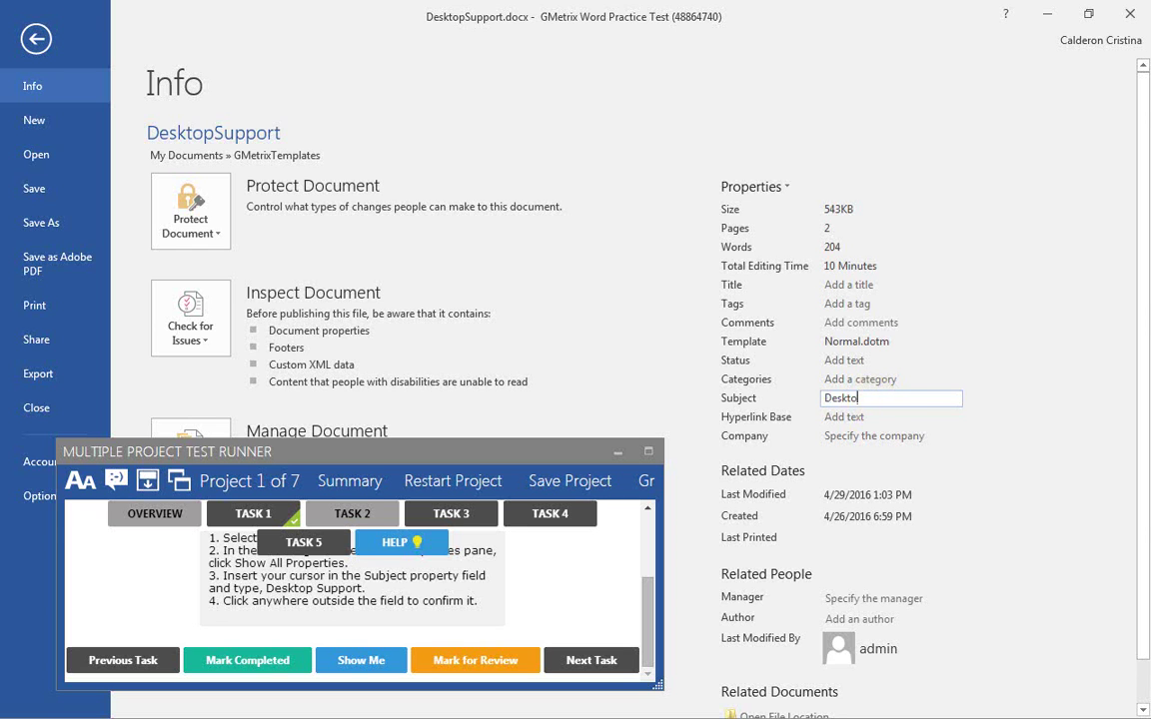
type("p Support")
left_click(1032, 449)
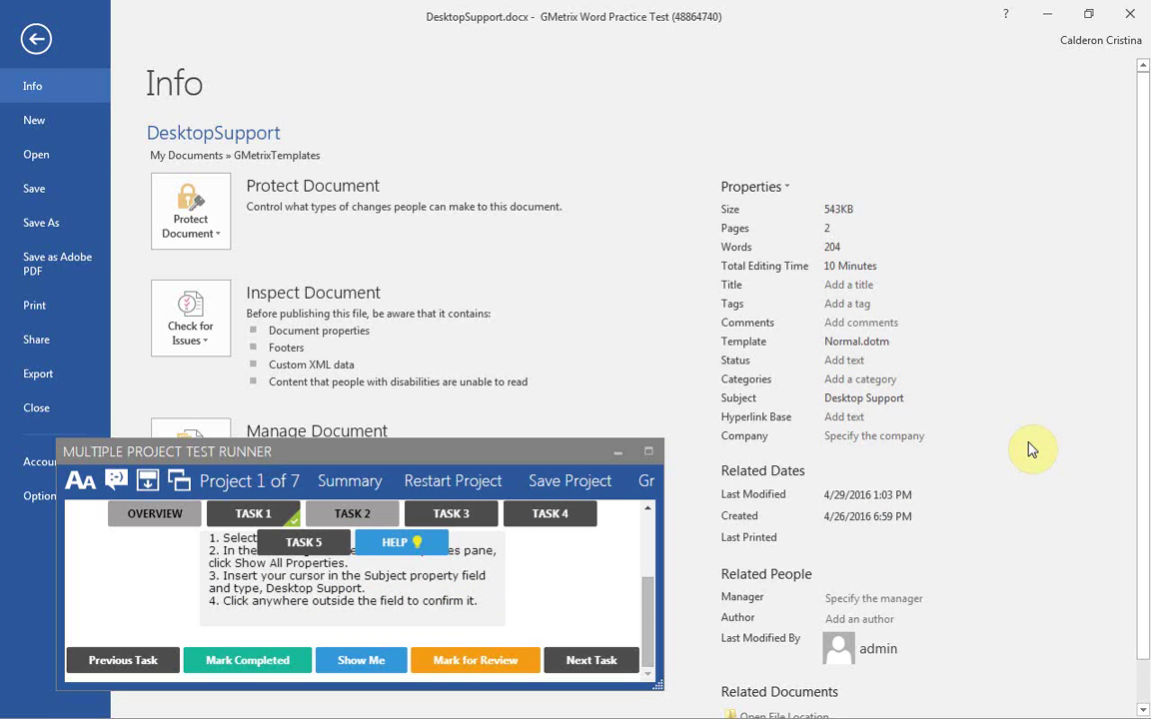
Mark Task 2 as completed, then open Task 3 in the test runner and widen its window.
left_click(233, 671)
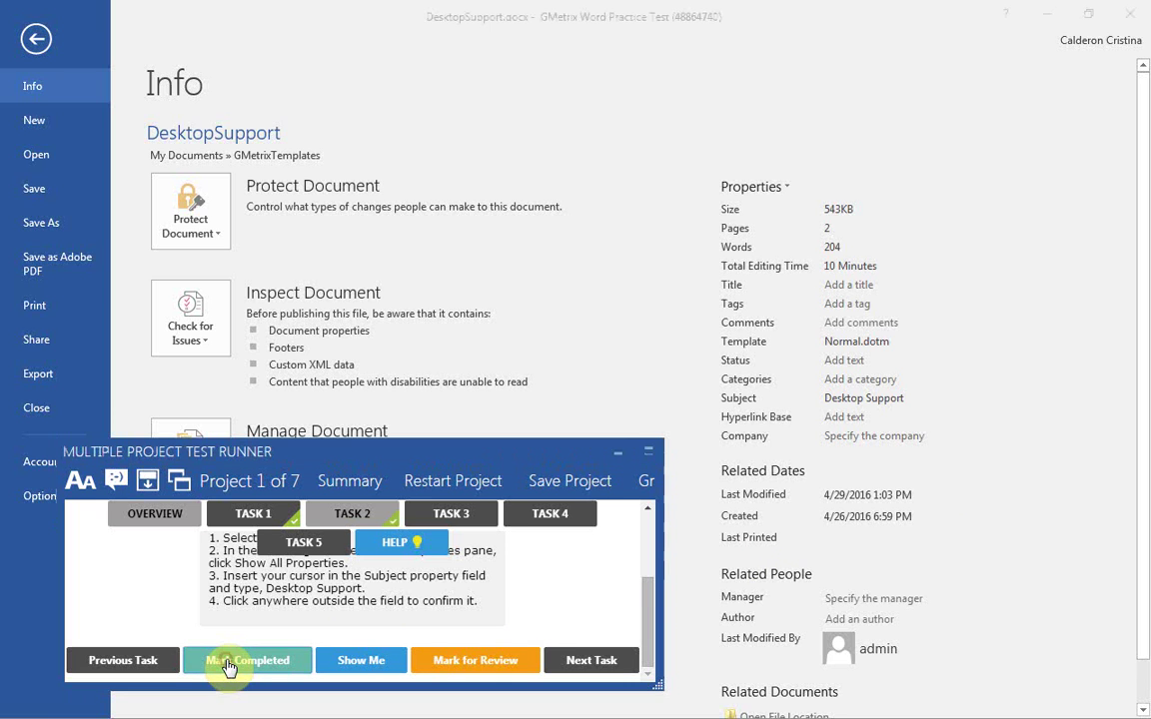
left_click(479, 528)
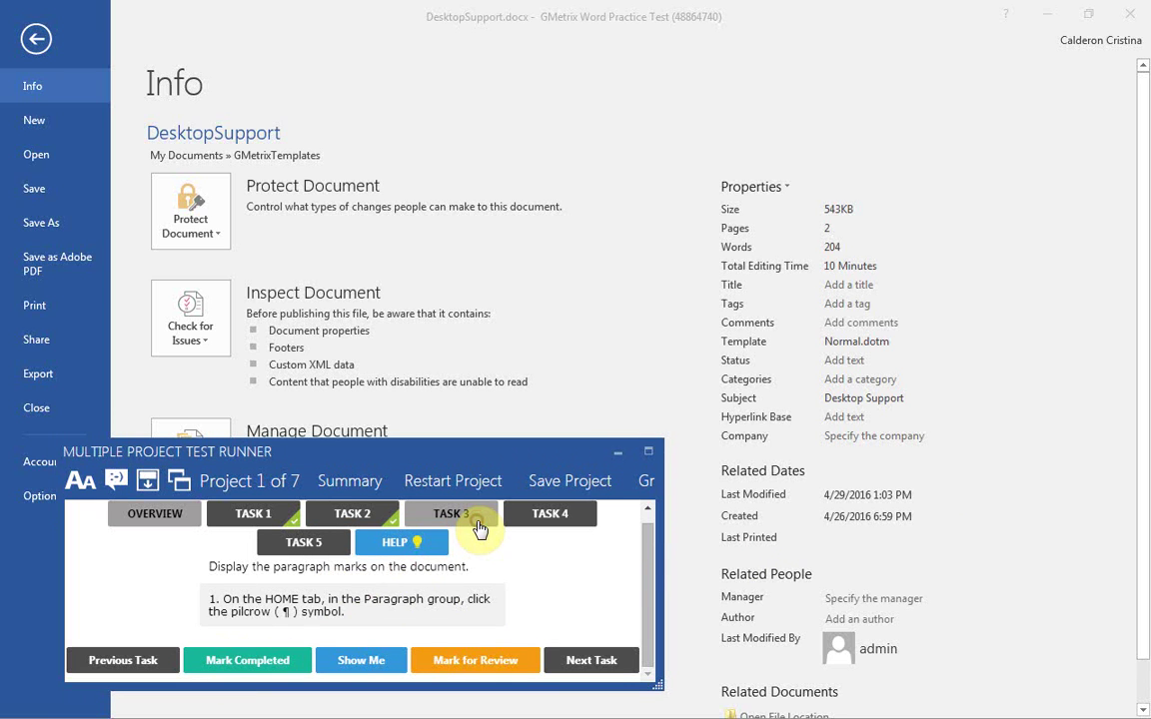
left_click_drag(663, 560, 1087, 517)
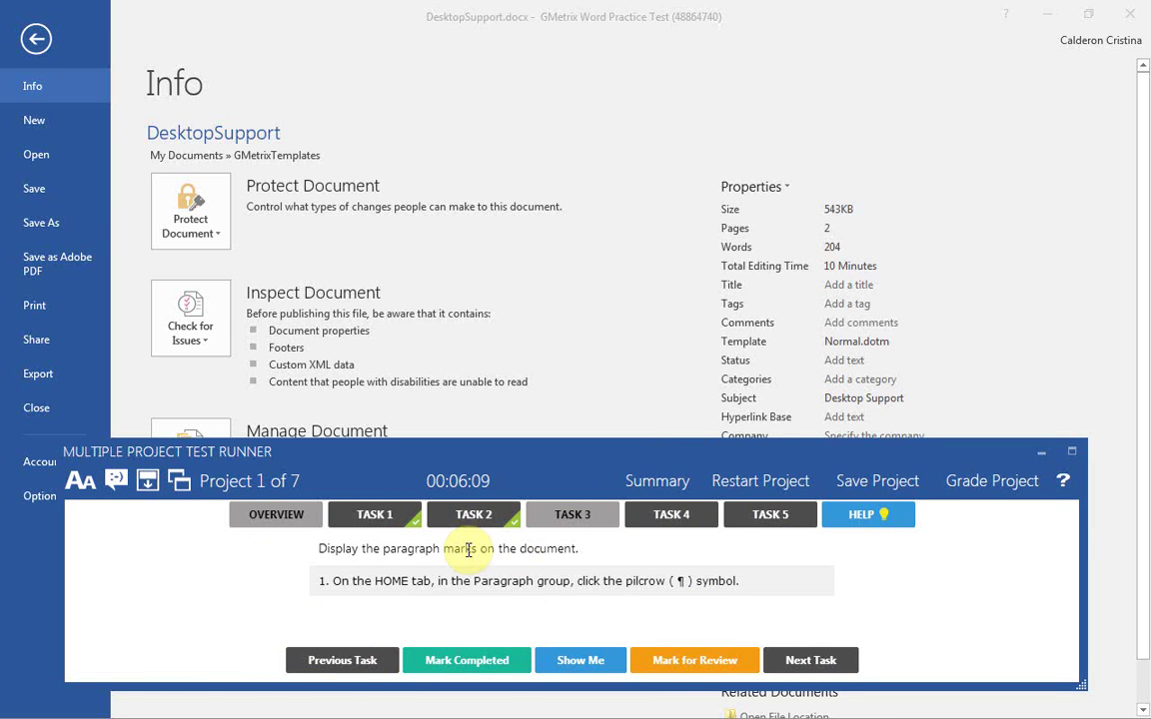
Return to the document from the Info page and display its paragraph marks.
left_click(40, 38)
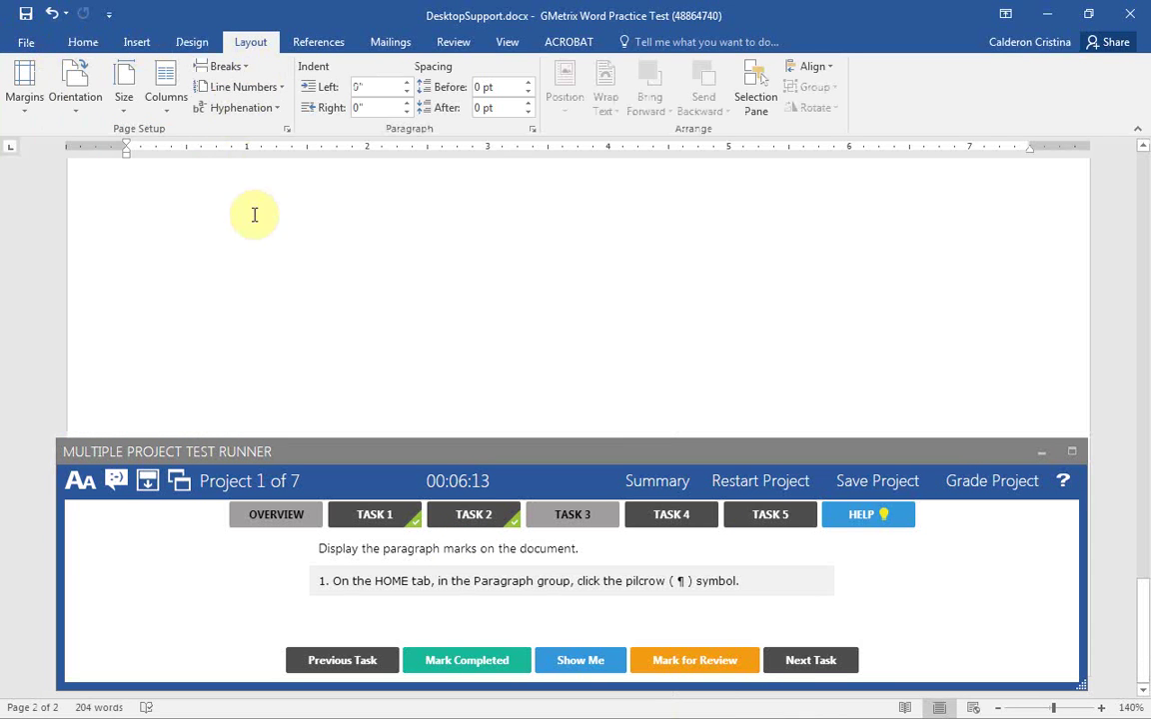
scroll(279, 355, "up", 20)
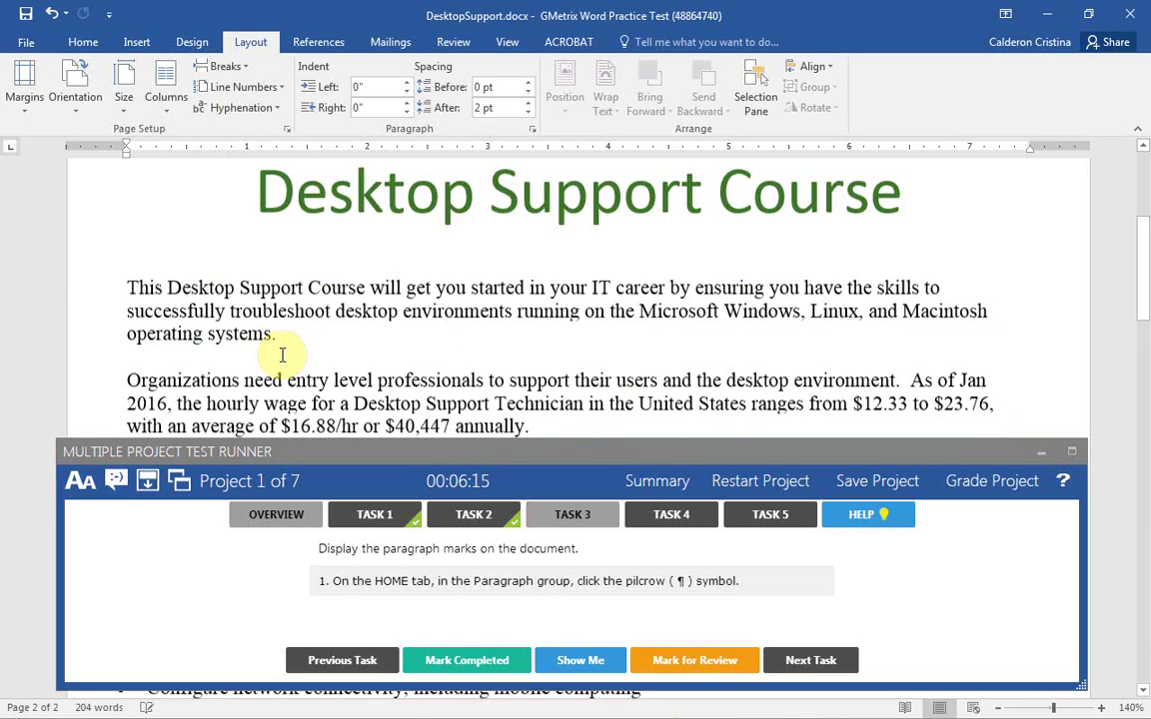
left_click(80, 43)
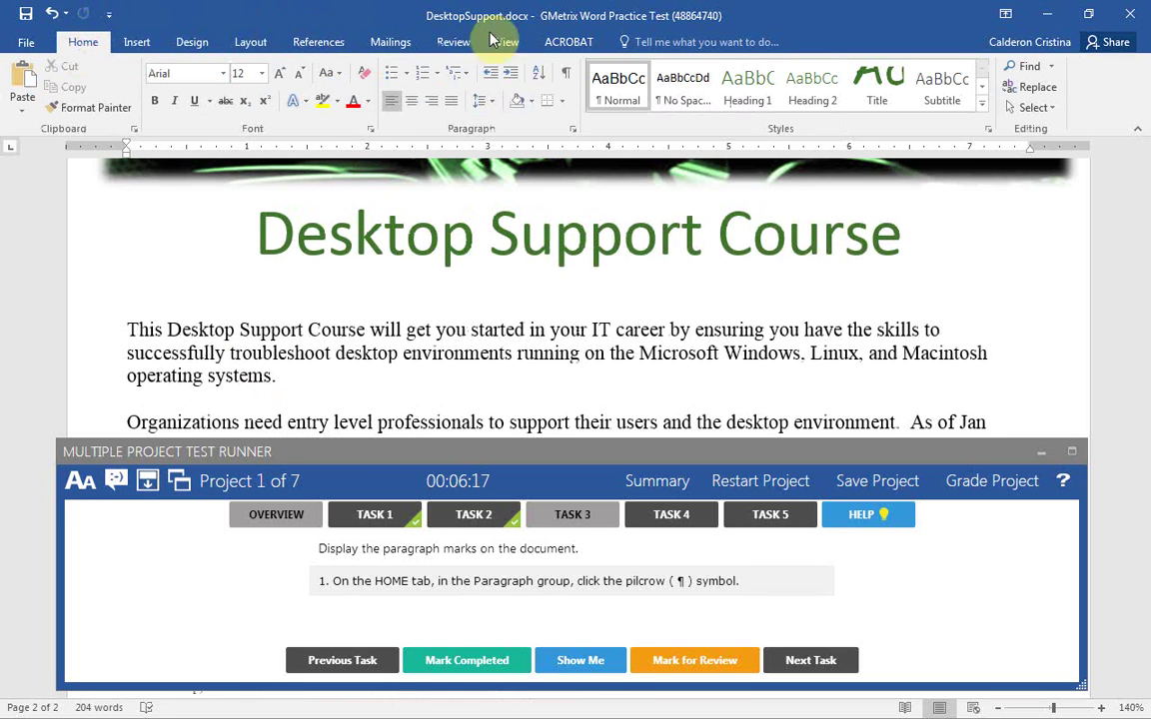
left_click(566, 77)
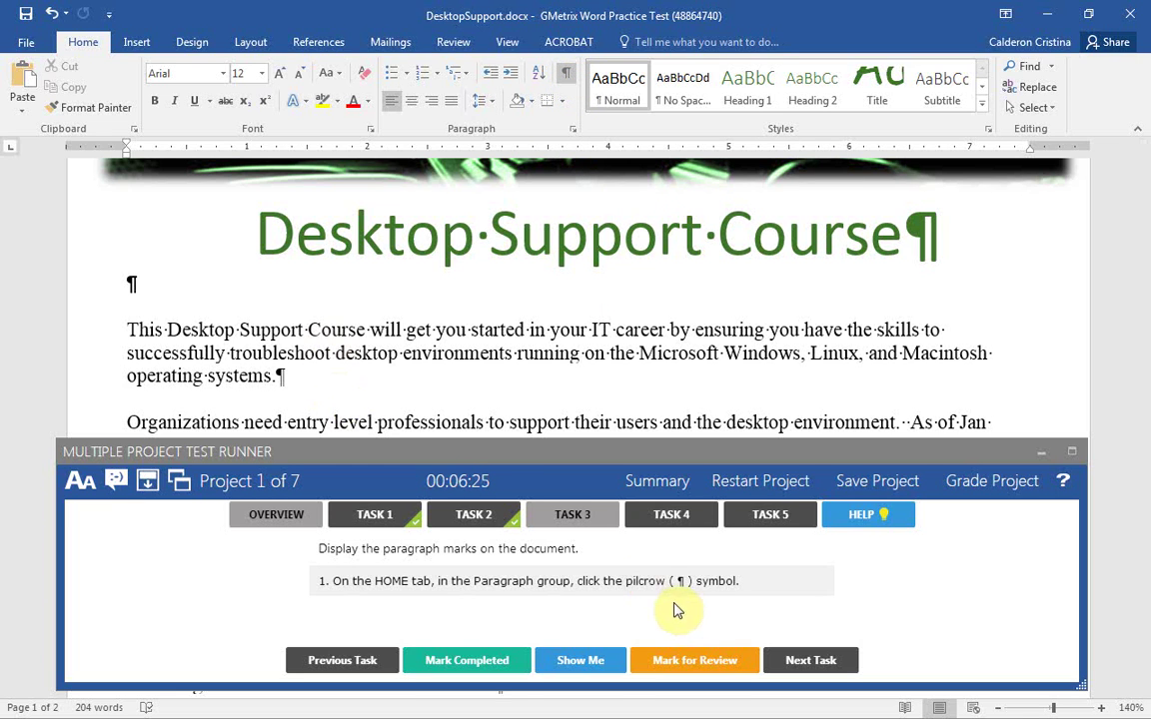
Examine the paragraph marks and other formatting symbols throughout both pages of the document.
left_click(389, 398)
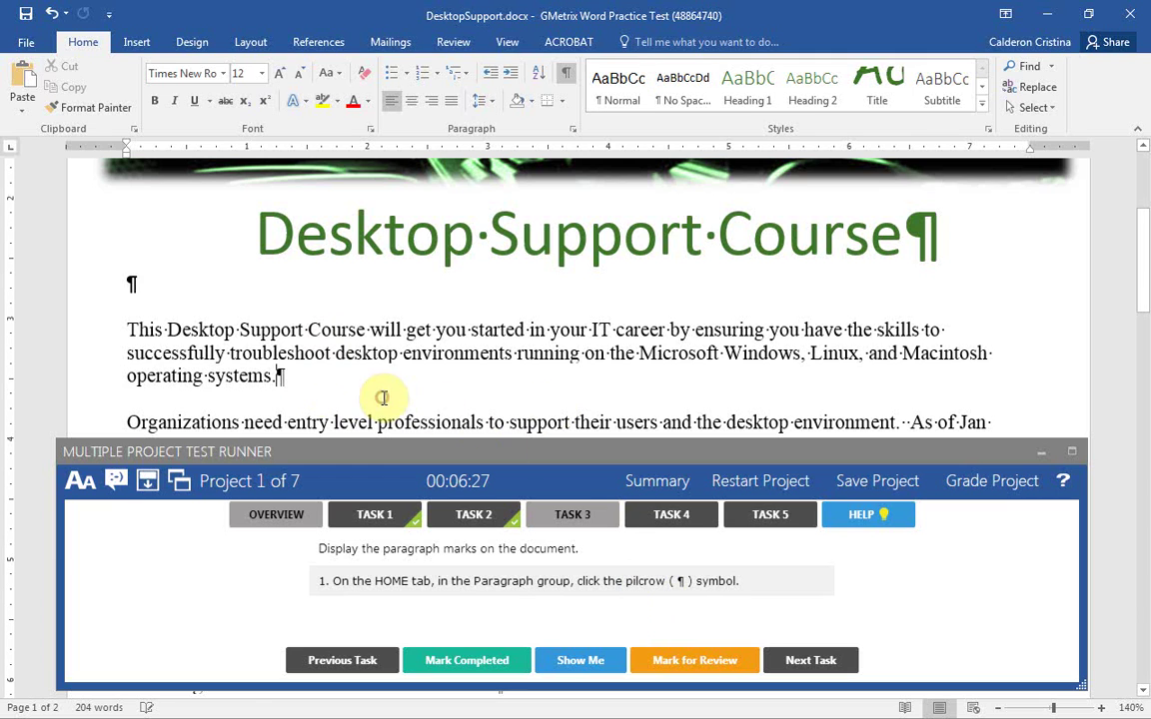
scroll(162, 355, "down", 3)
scroll(162, 349, "down", 3)
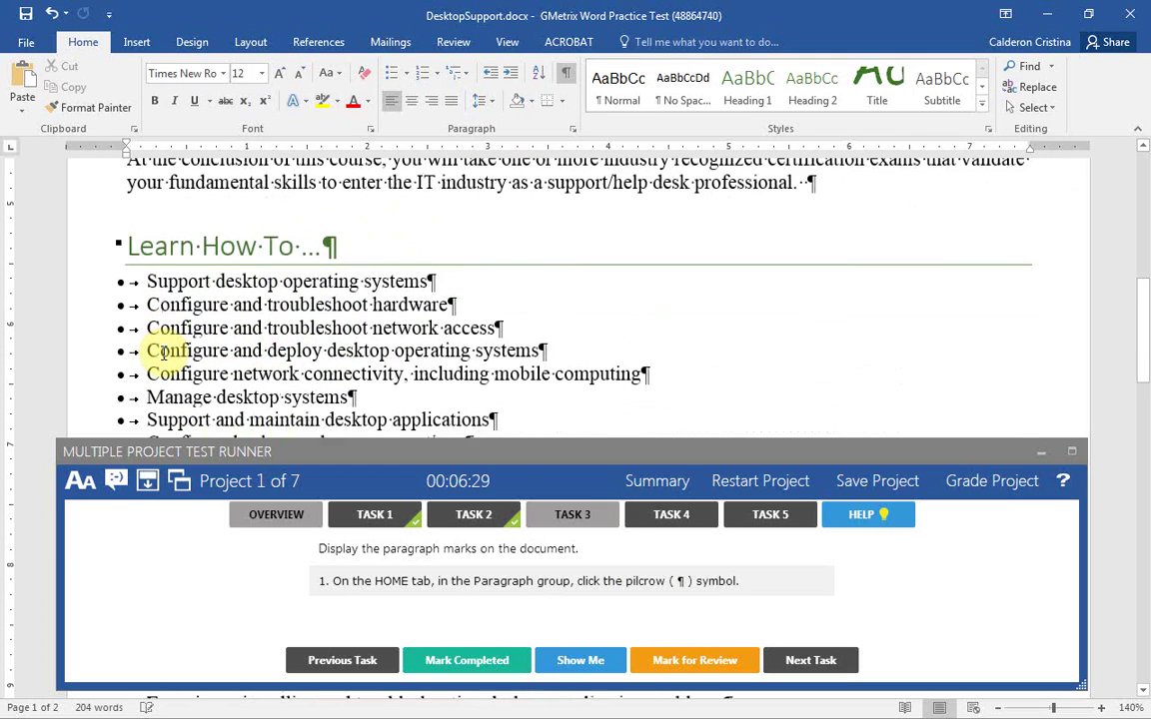
scroll(454, 237, "down", 5)
scroll(448, 255, "down", 10)
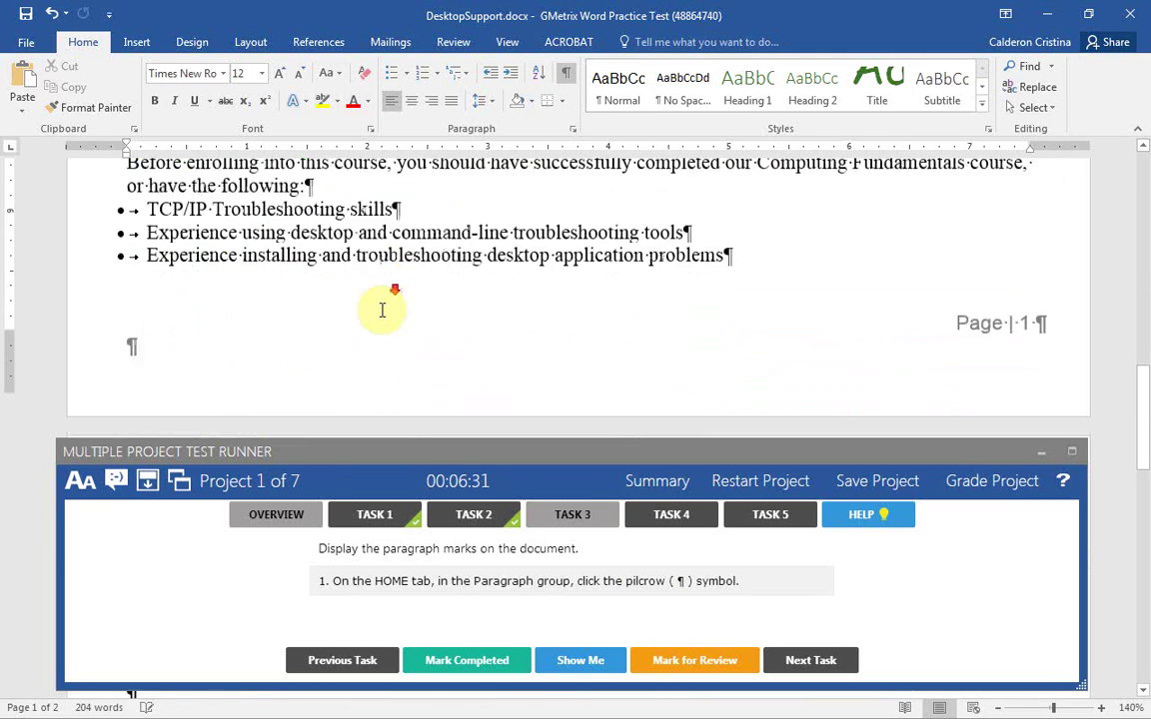
scroll(177, 277, "down", 5)
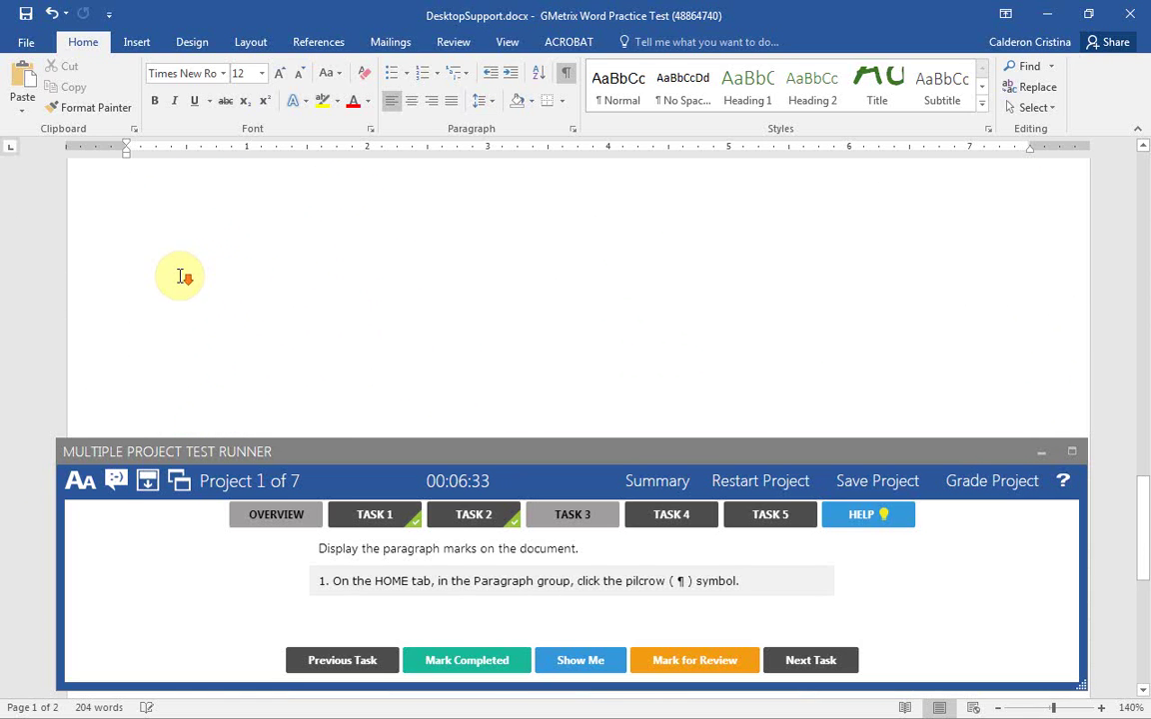
scroll(232, 387, "up", 20)
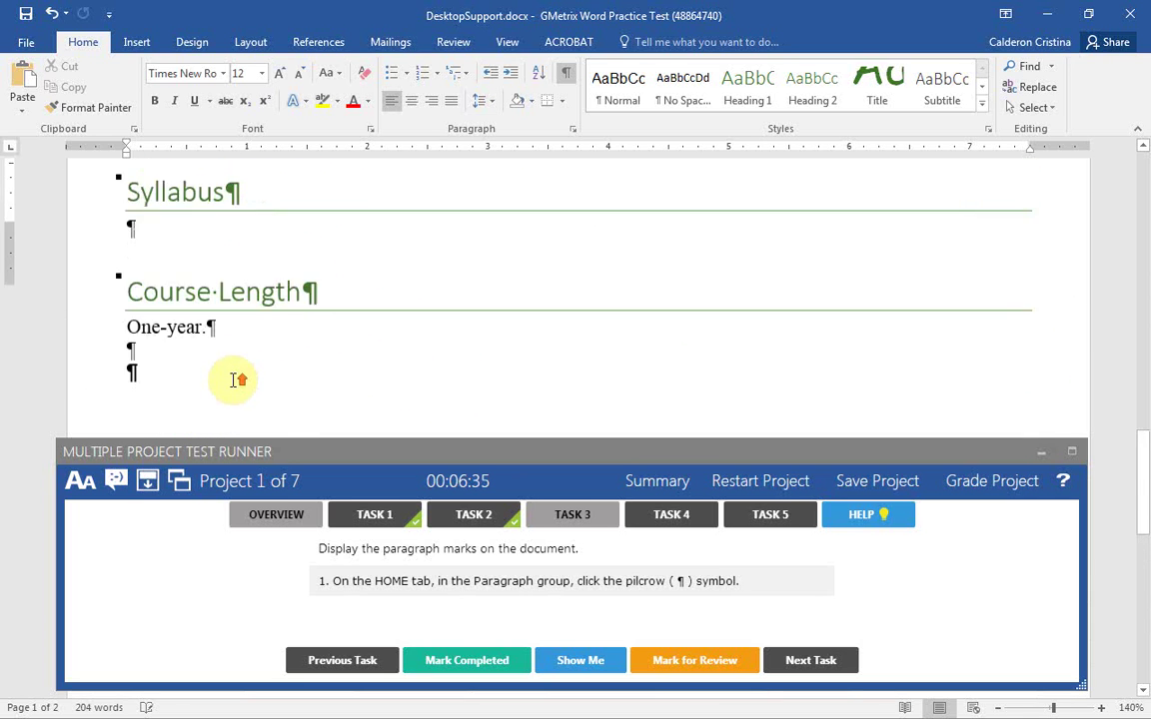
scroll(231, 386, "up", 3)
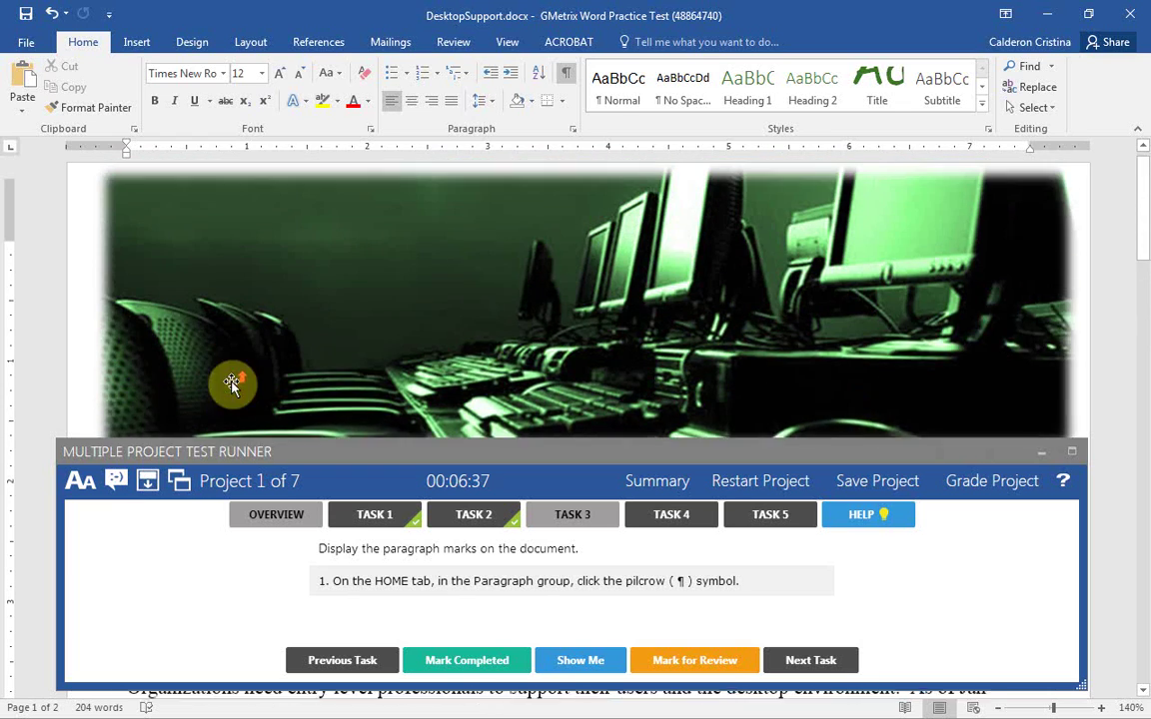
scroll(501, 368, "down", 7)
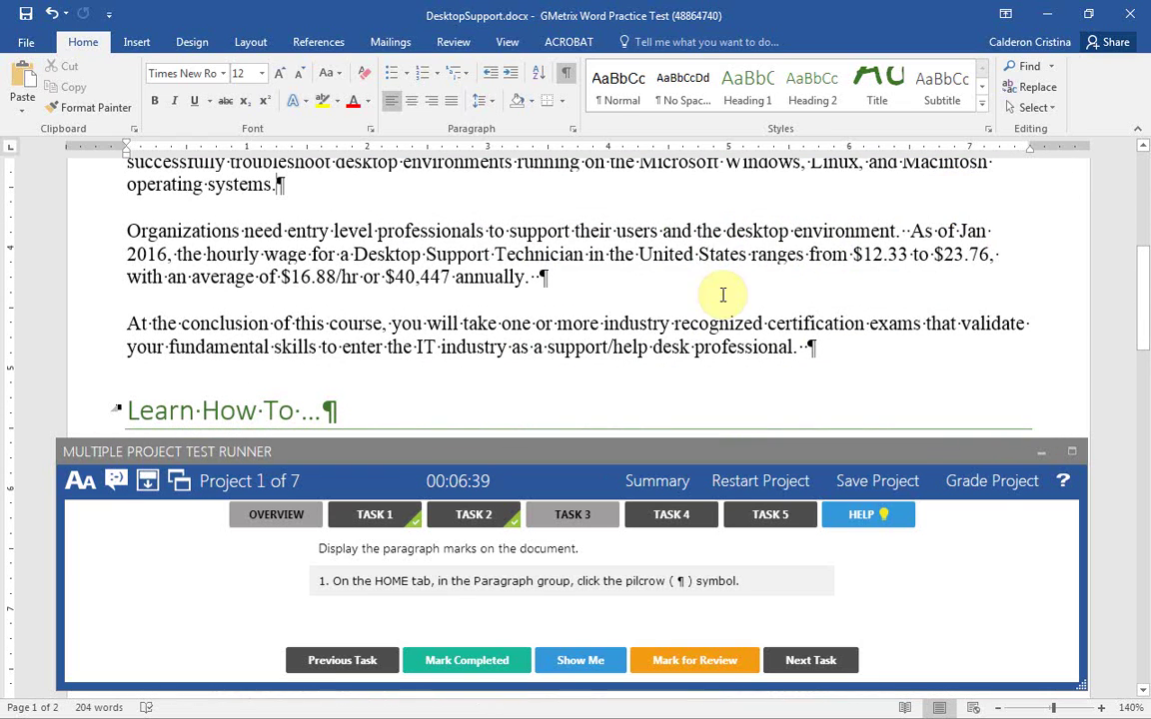
scroll(599, 300, "up", 10)
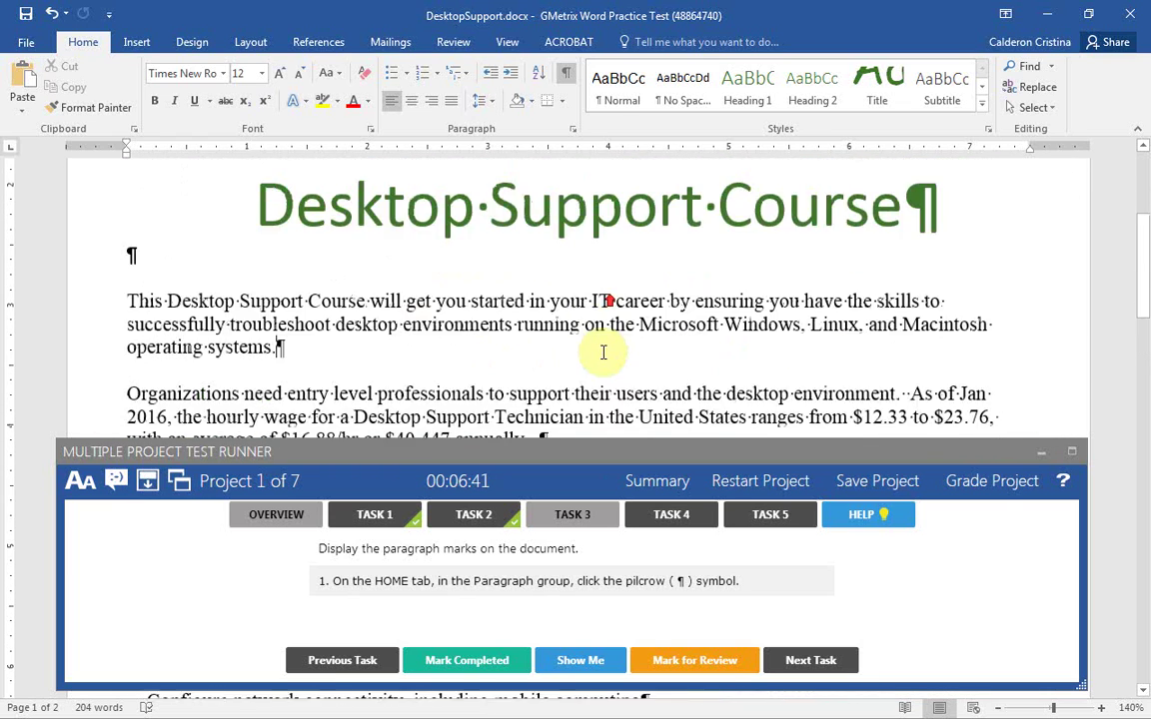
Toggle the document's paragraph marks off and back on.
scroll(565, 100, "down", 3)
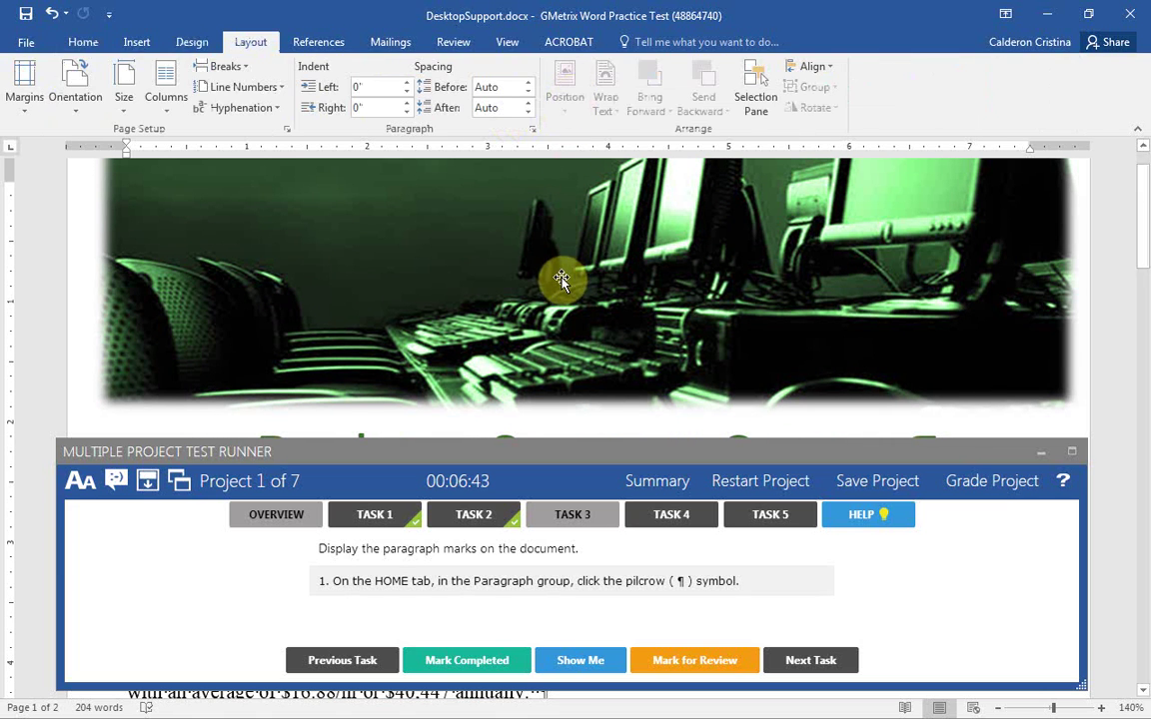
left_click(80, 42)
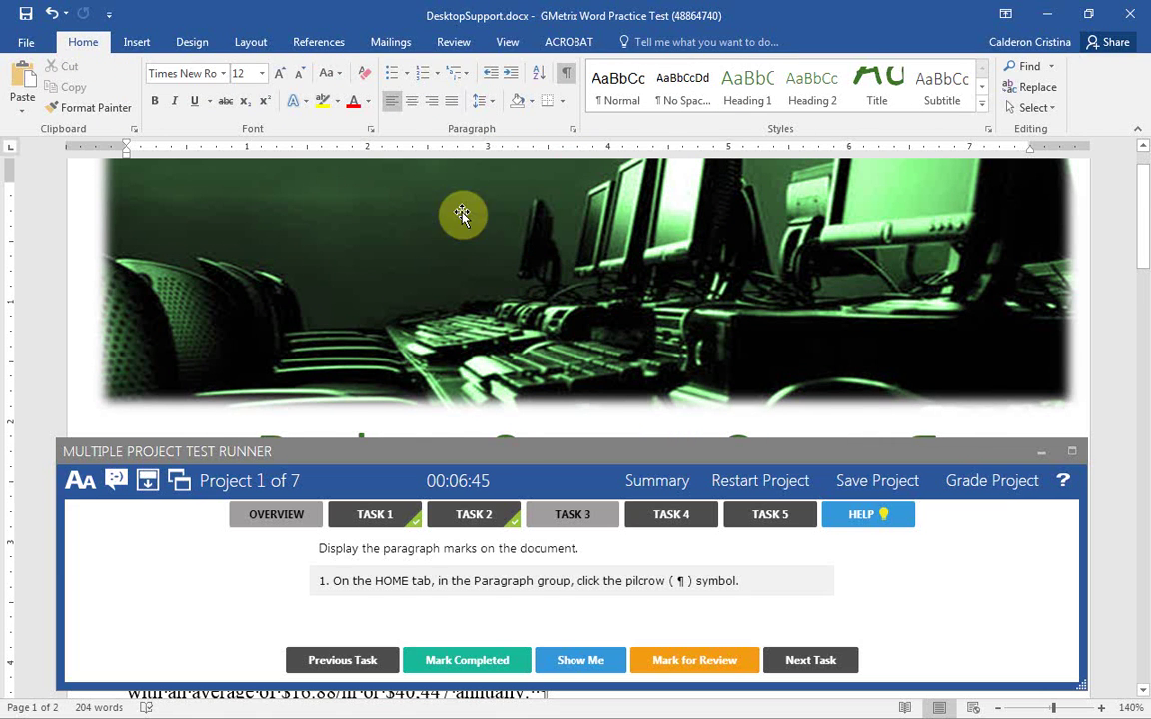
scroll(490, 270, "down", 5)
left_click(564, 73)
left_click(564, 73)
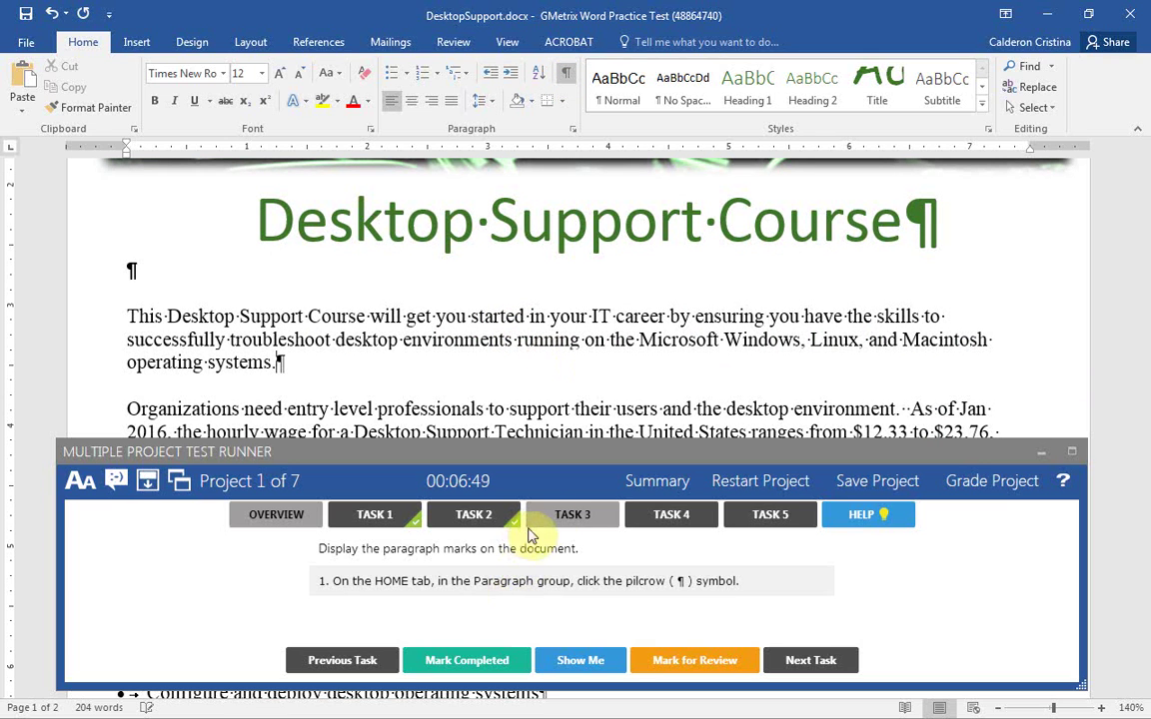
Mark Task 3 as completed and open Task 4 in the test runner.
left_click(502, 660)
left_click(679, 520)
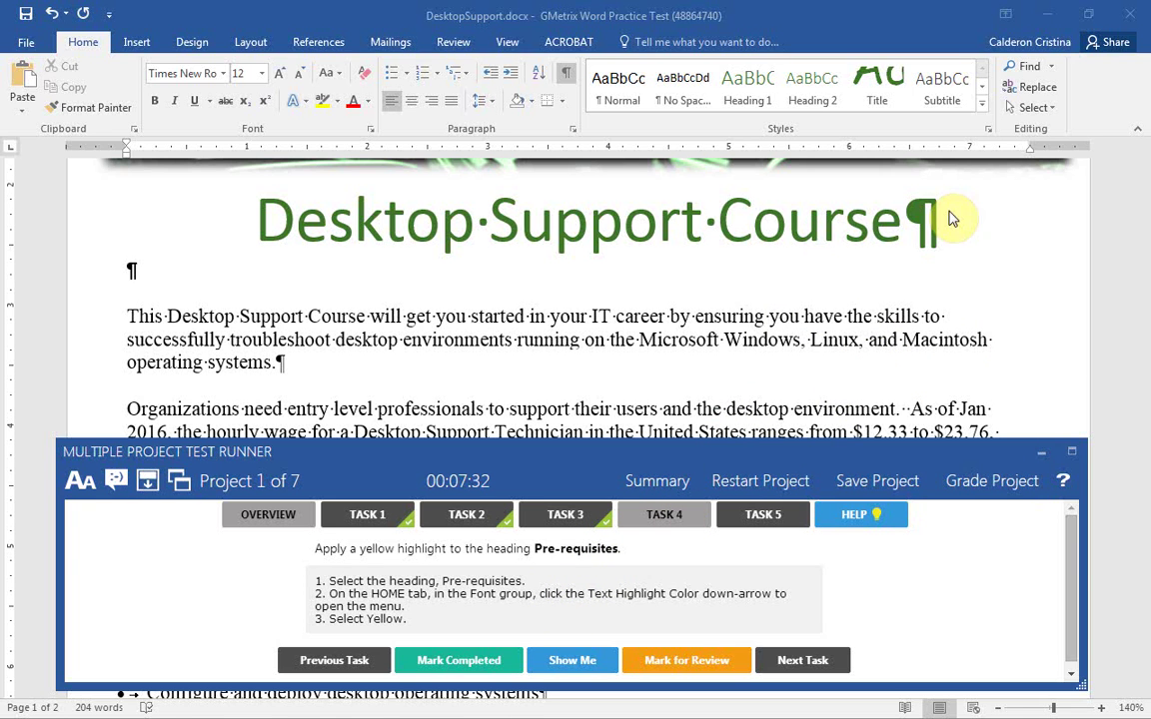
Apply a yellow text highlight to the heading Pre-requisites.
scroll(949, 210, "down", 5)
scroll(949, 205, "down", 10)
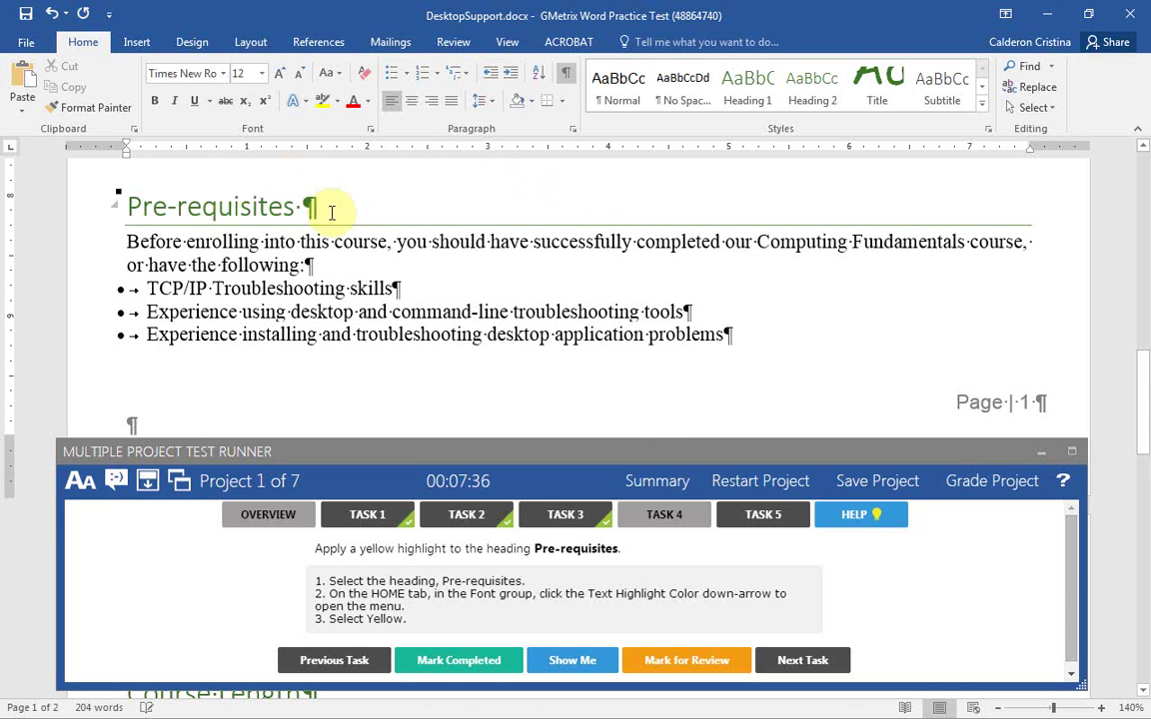
left_click_drag(294, 205, 116, 199)
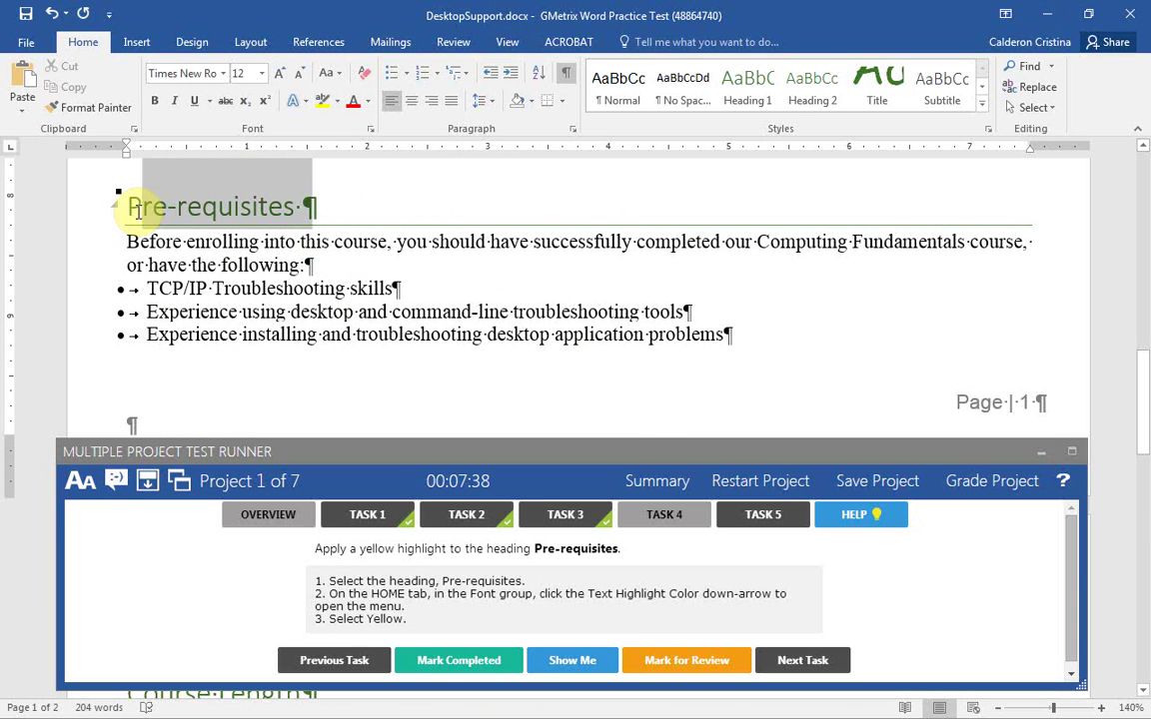
left_click(320, 101)
left_click(384, 196)
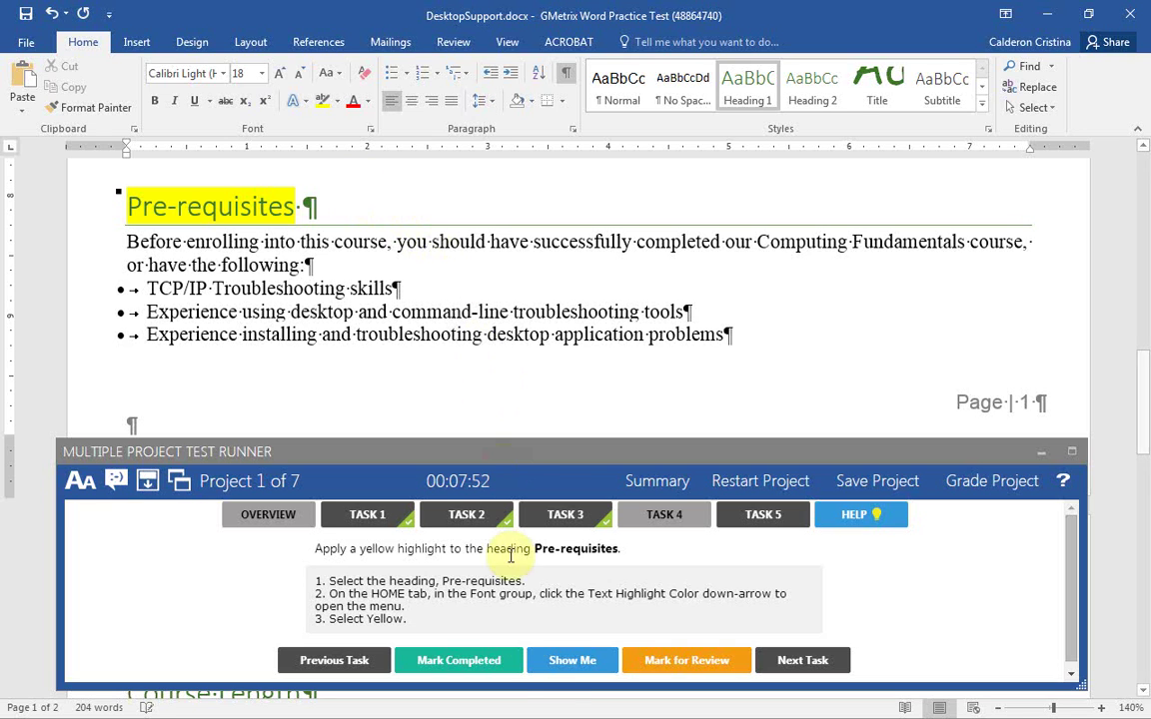
Mark Task 4 as completed, then open Task 5 and read through its table instructions.
left_click(470, 666)
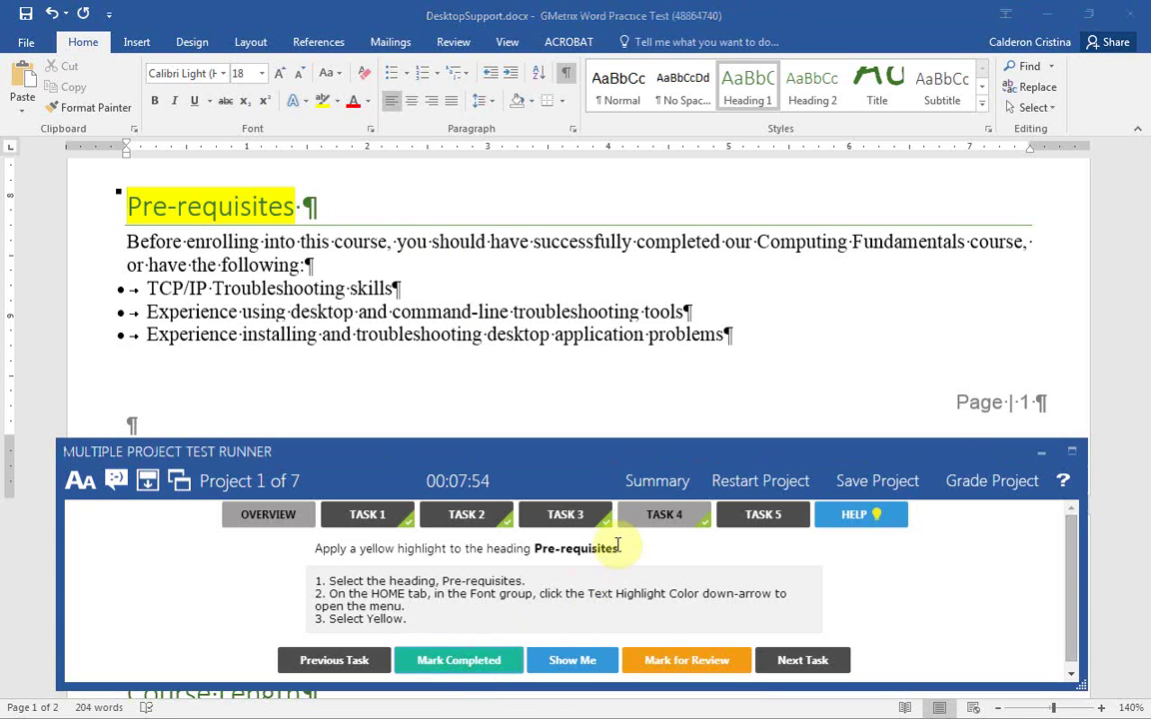
left_click(768, 514)
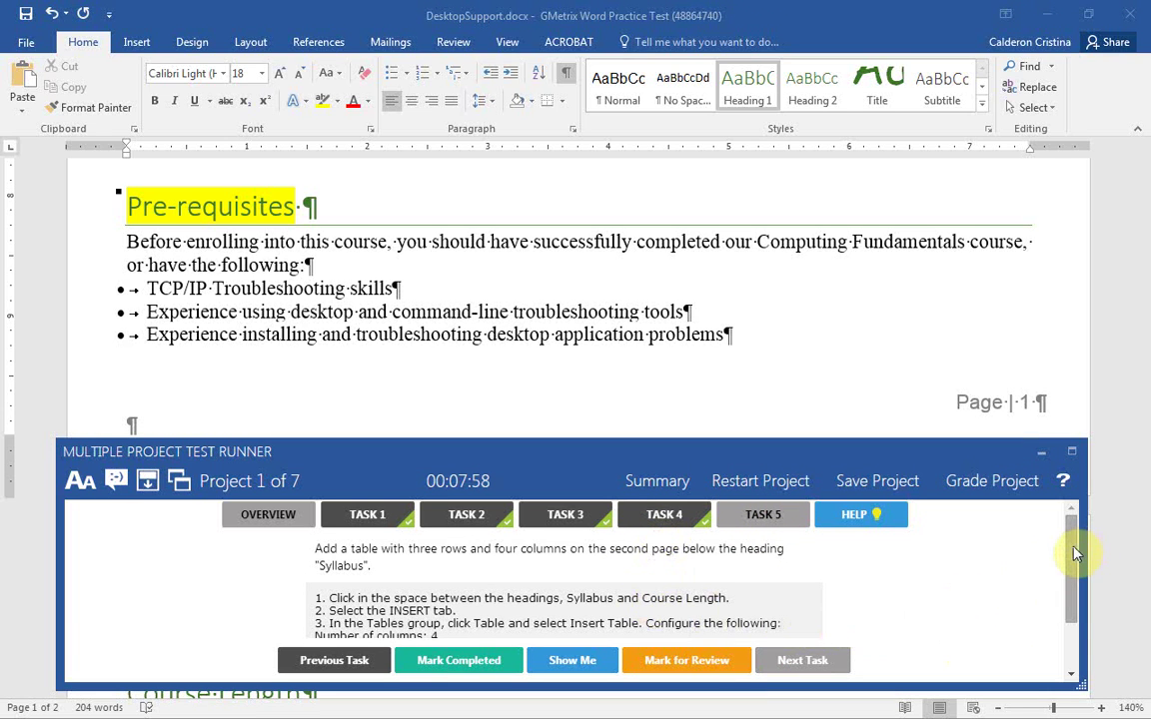
mouse_move(1071, 552)
left_mouse_down()
mouse_move(1075, 577)
mouse_move(1070, 542)
left_mouse_up()
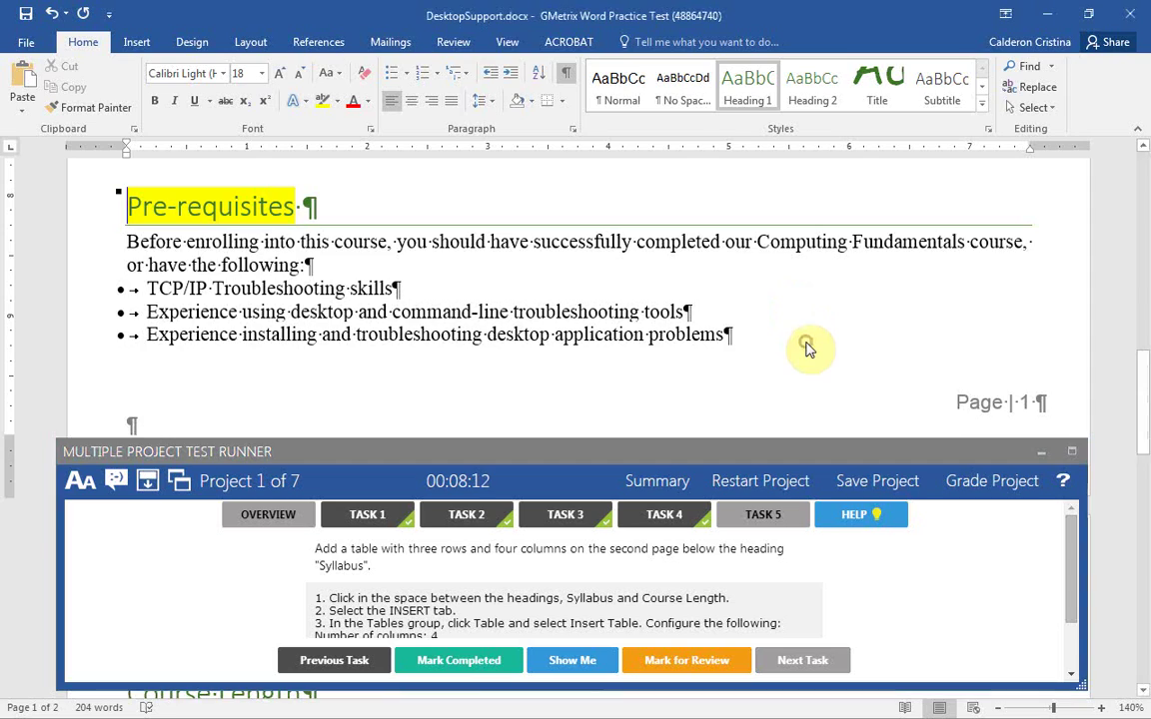
scroll(809, 341, "up", 3)
scroll(809, 342, "up", 9)
scroll(810, 342, "down", 3)
scroll(807, 342, "down", 3)
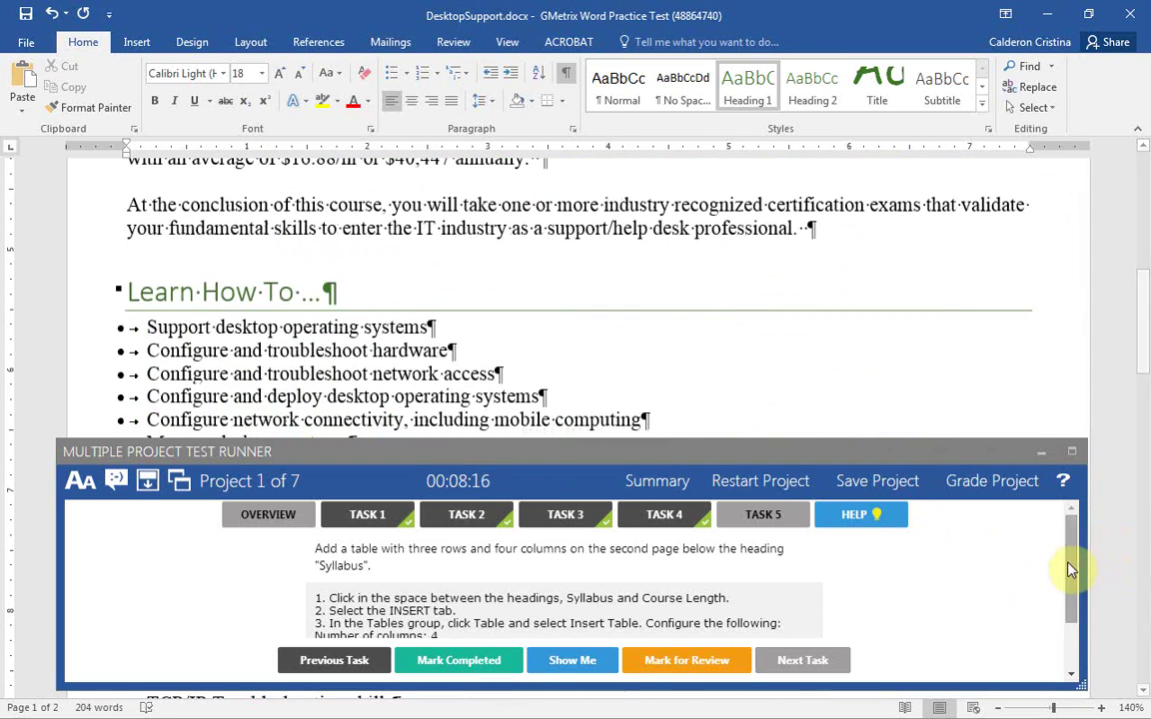
left_click_drag(1071, 511, 1071, 578)
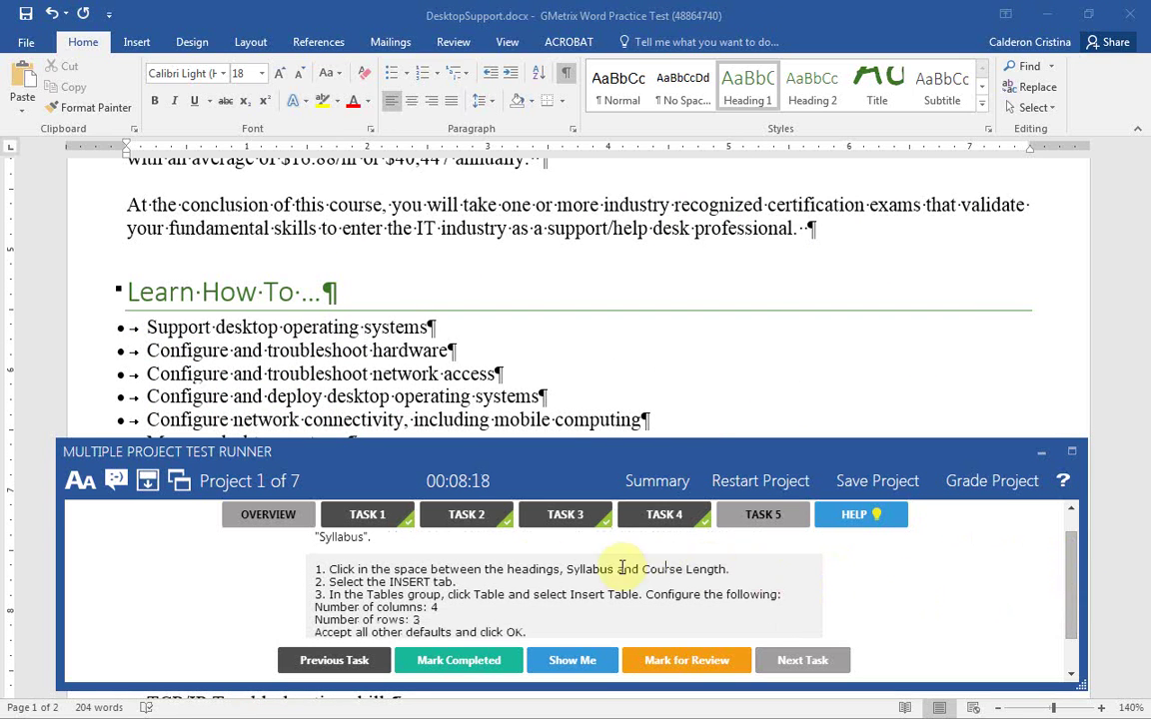
Insert a table with 4 columns and 3 rows in the empty paragraph below the Syllabus heading, keeping the other defaults.
middle_click(758, 312)
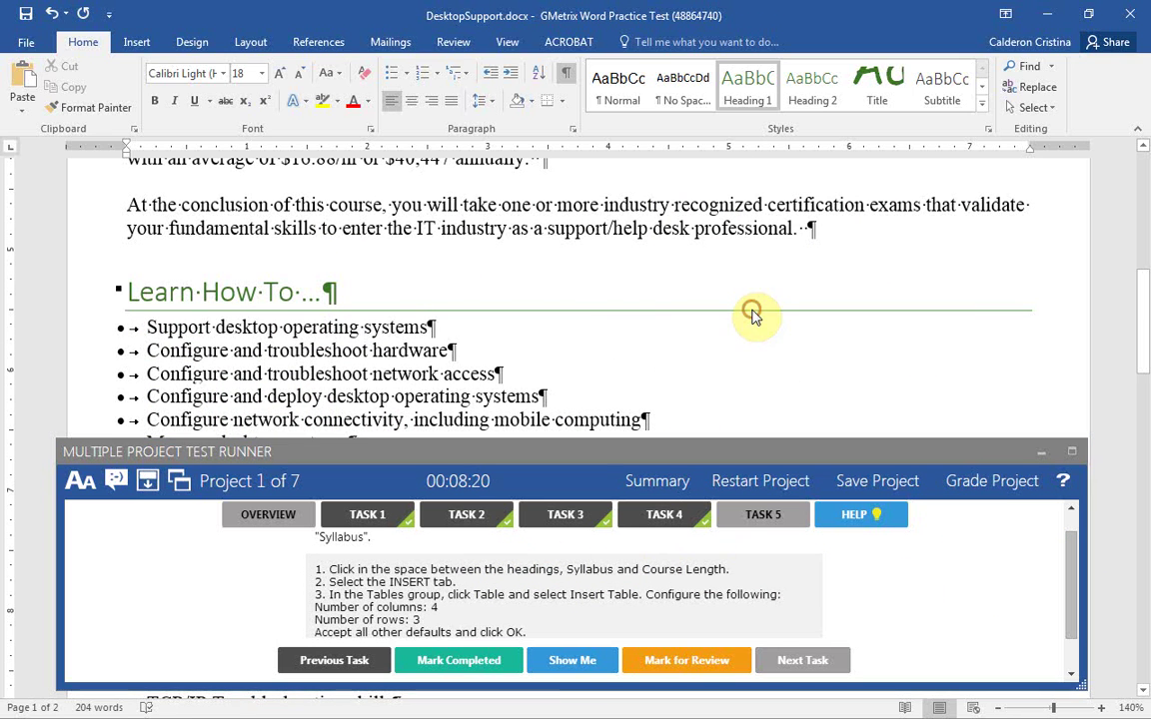
scroll(755, 312, "down", 10)
scroll(754, 312, "up", 2)
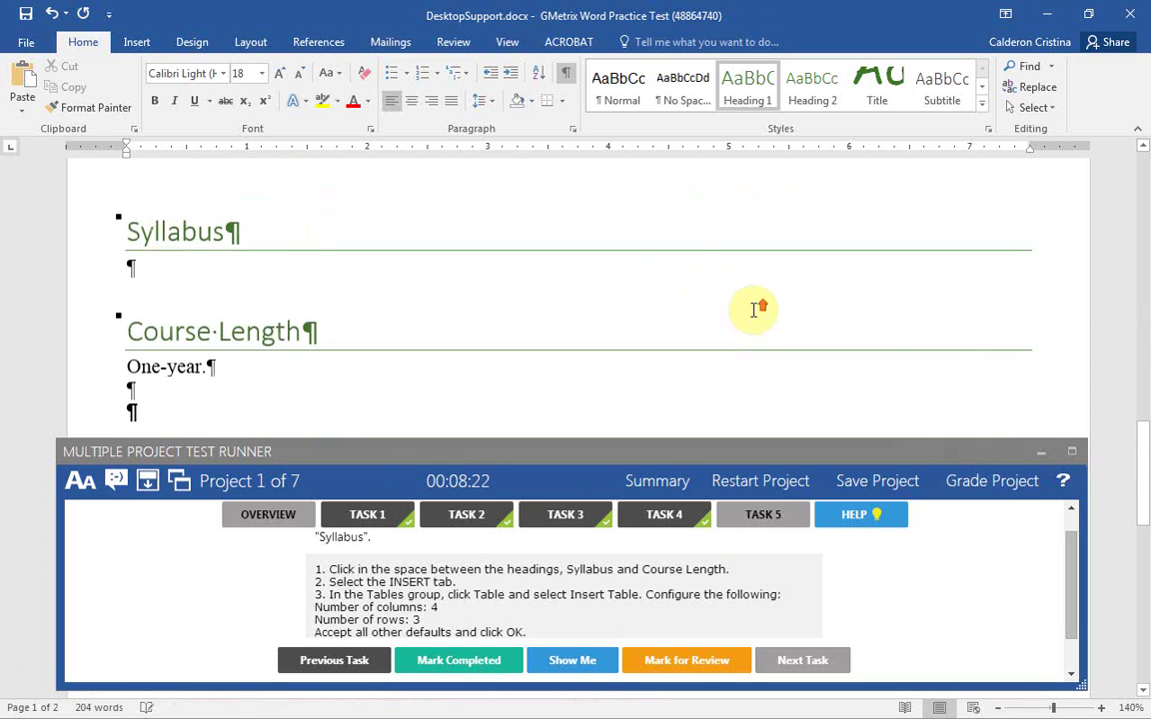
left_click(162, 276)
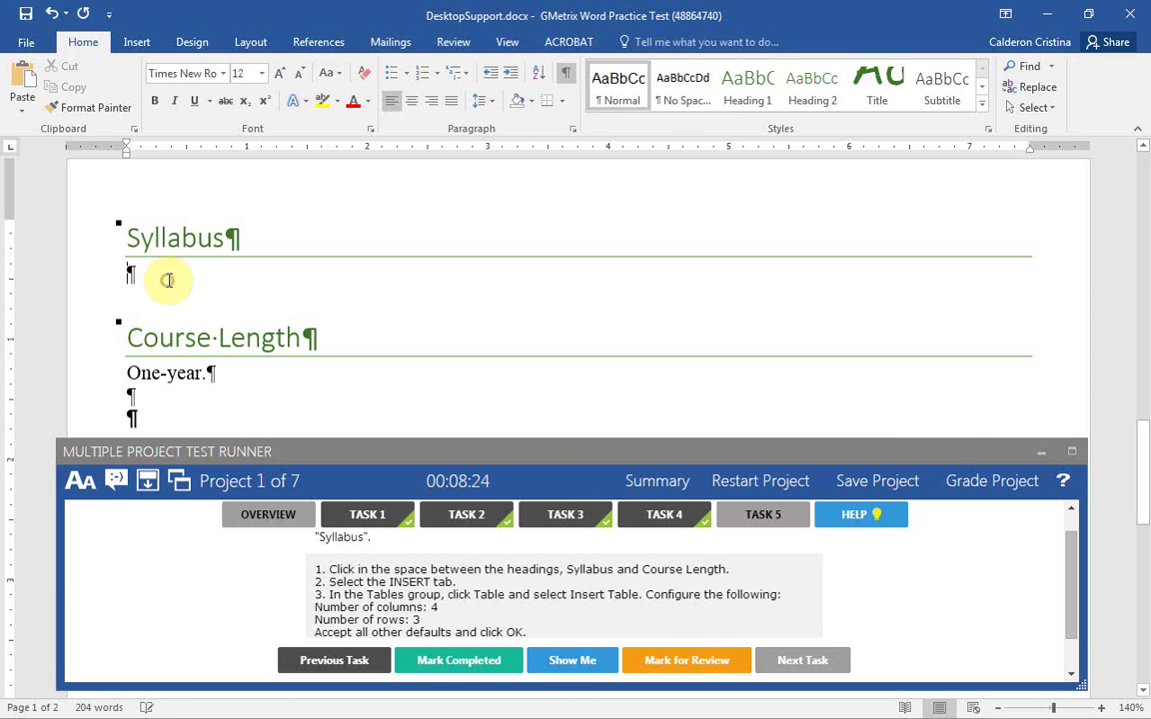
left_click(215, 267)
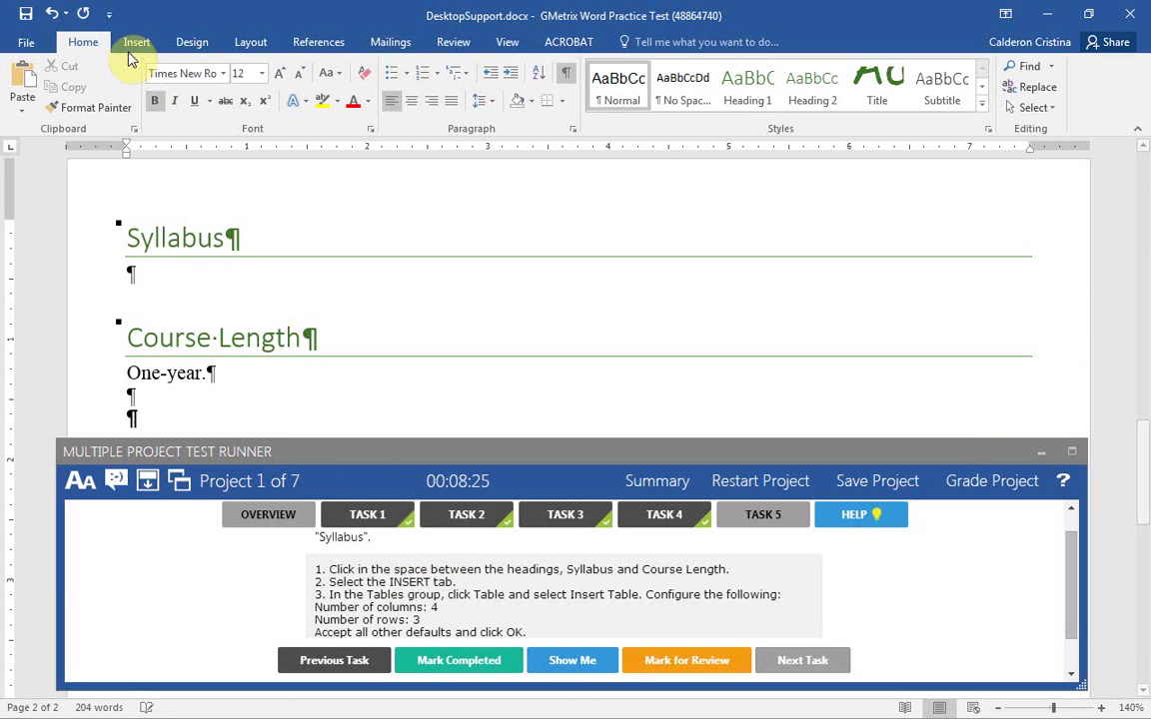
left_click(141, 43)
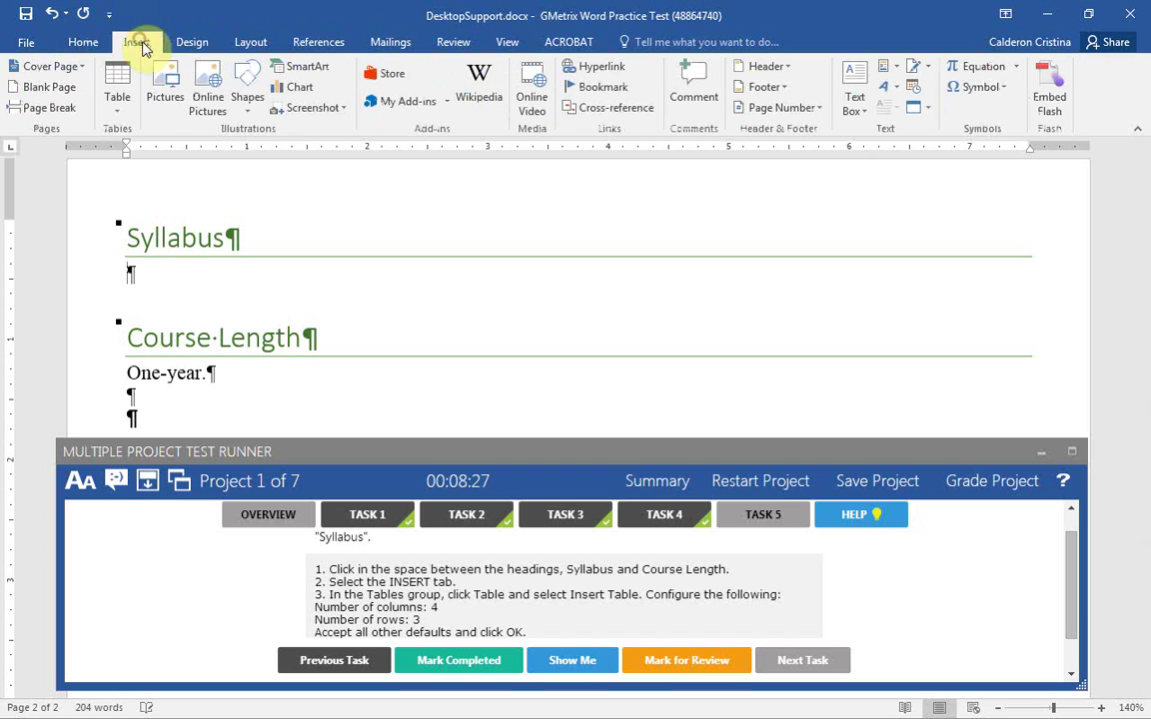
left_click(120, 100)
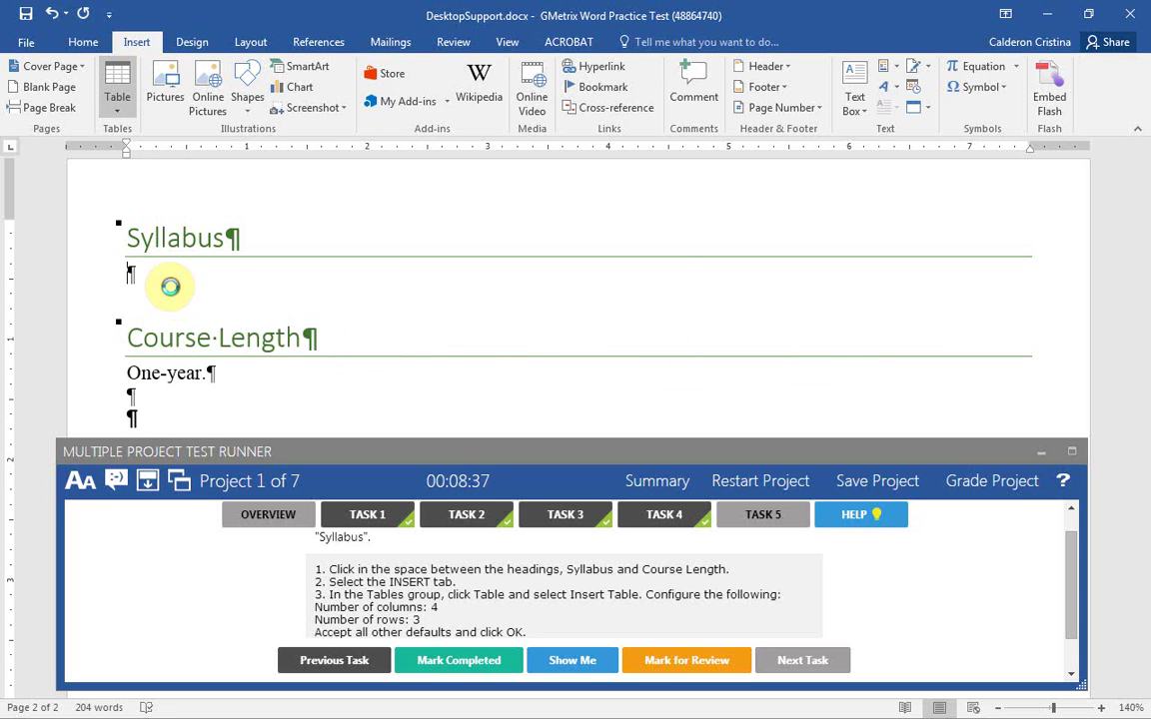
key("BackSpace")
type("4")
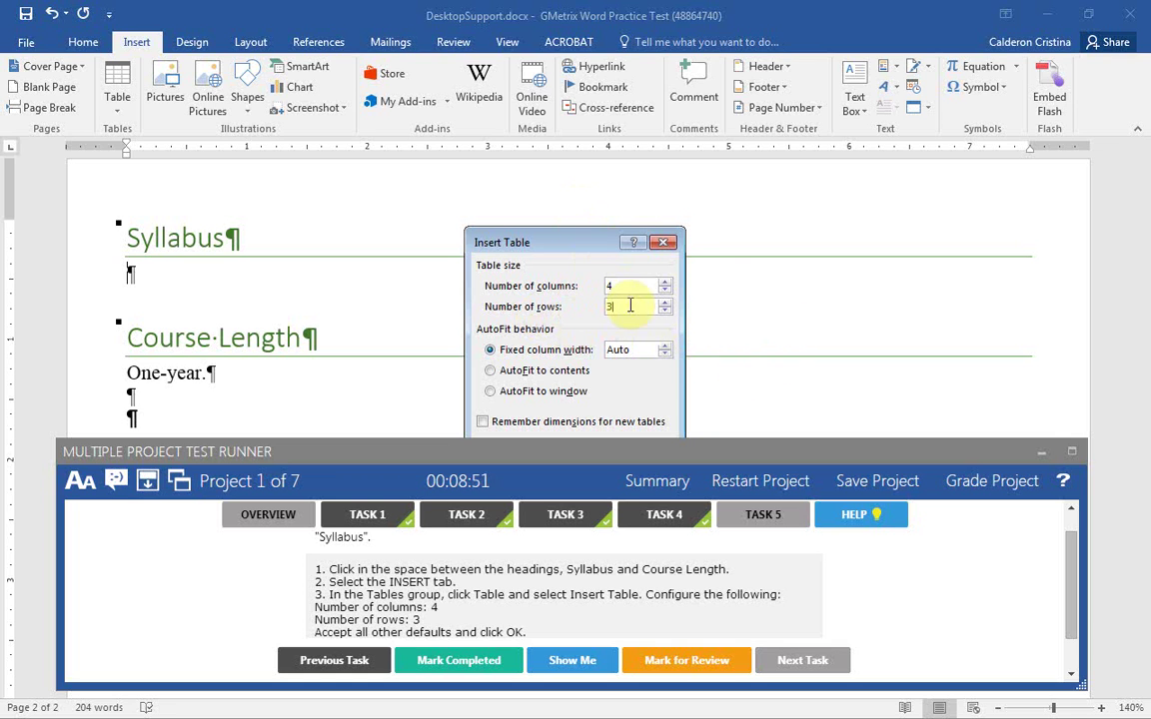
left_click(587, 249)
left_click_drag(588, 248, 575, 115)
left_click(552, 317)
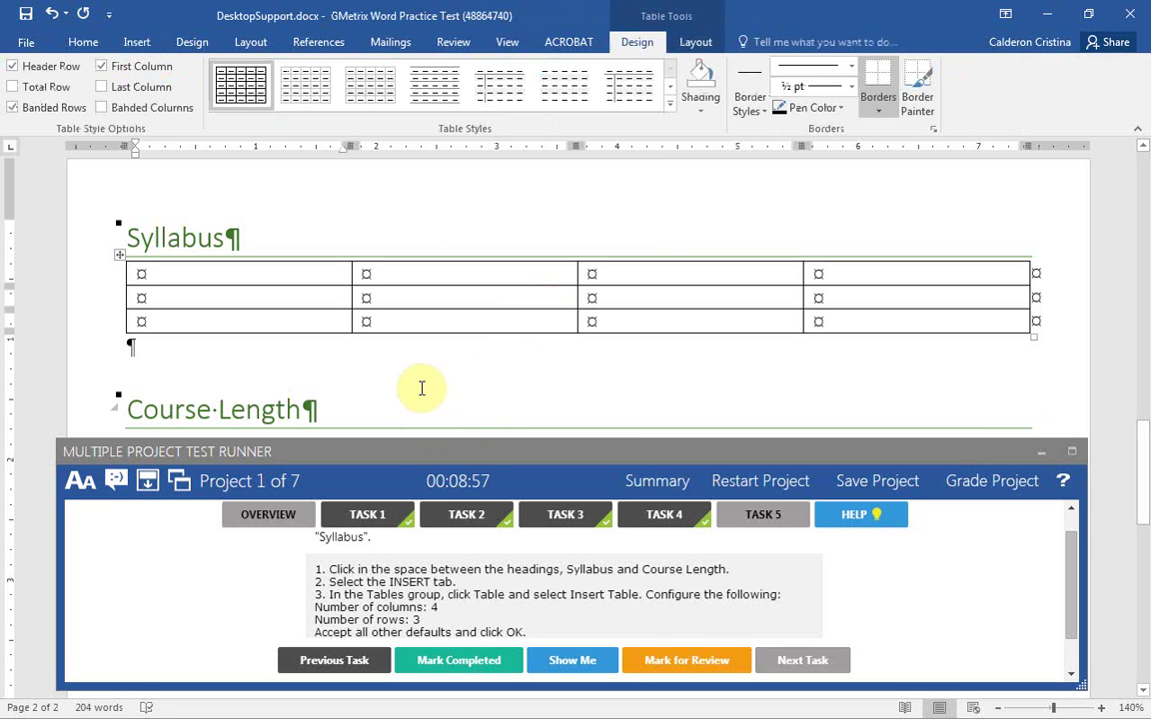
Mark Task 5 as completed and submit the Desktop Support project for grading.
left_click(496, 667)
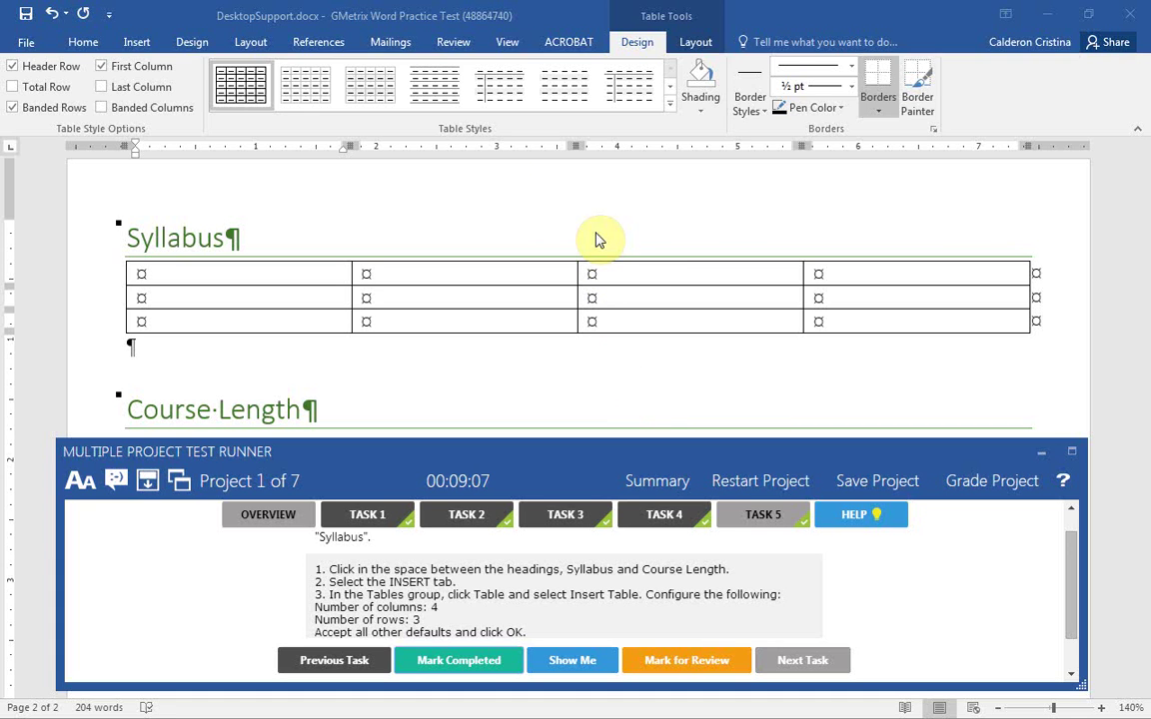
left_click(1002, 481)
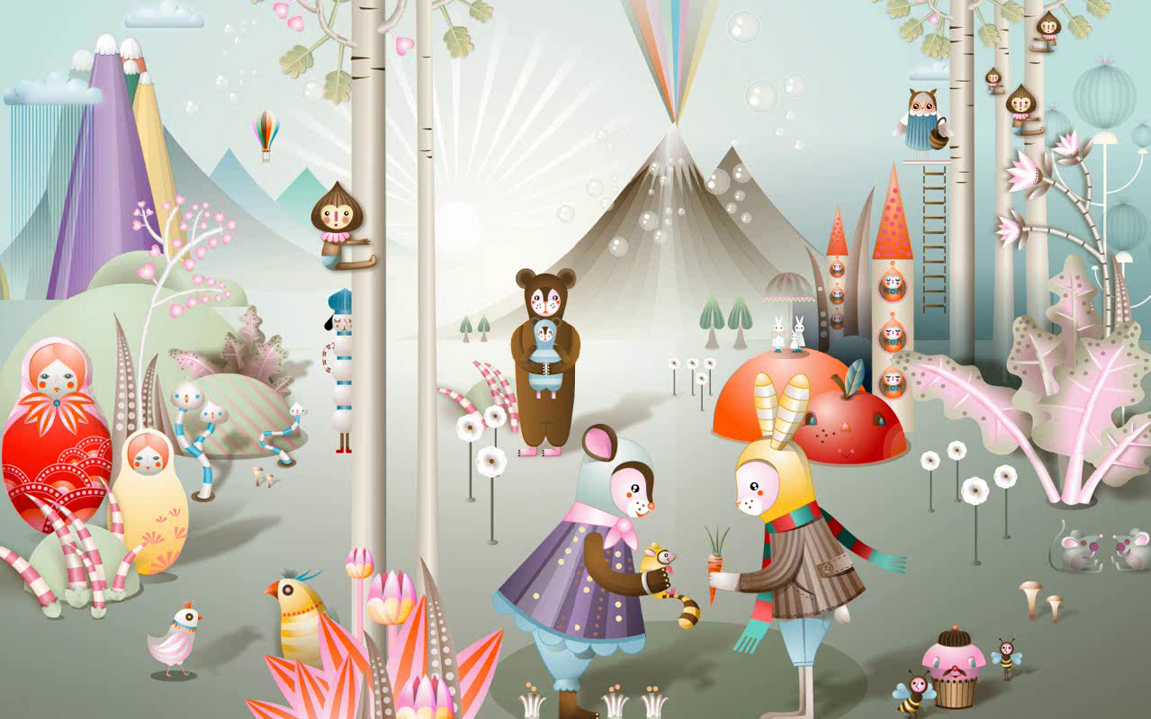
Reposition the test runner window below the Computer Care title, widening it and reducing its height.
left_click_drag(0, 90, 756, 2)
left_click_drag(0, 240, 395, 263)
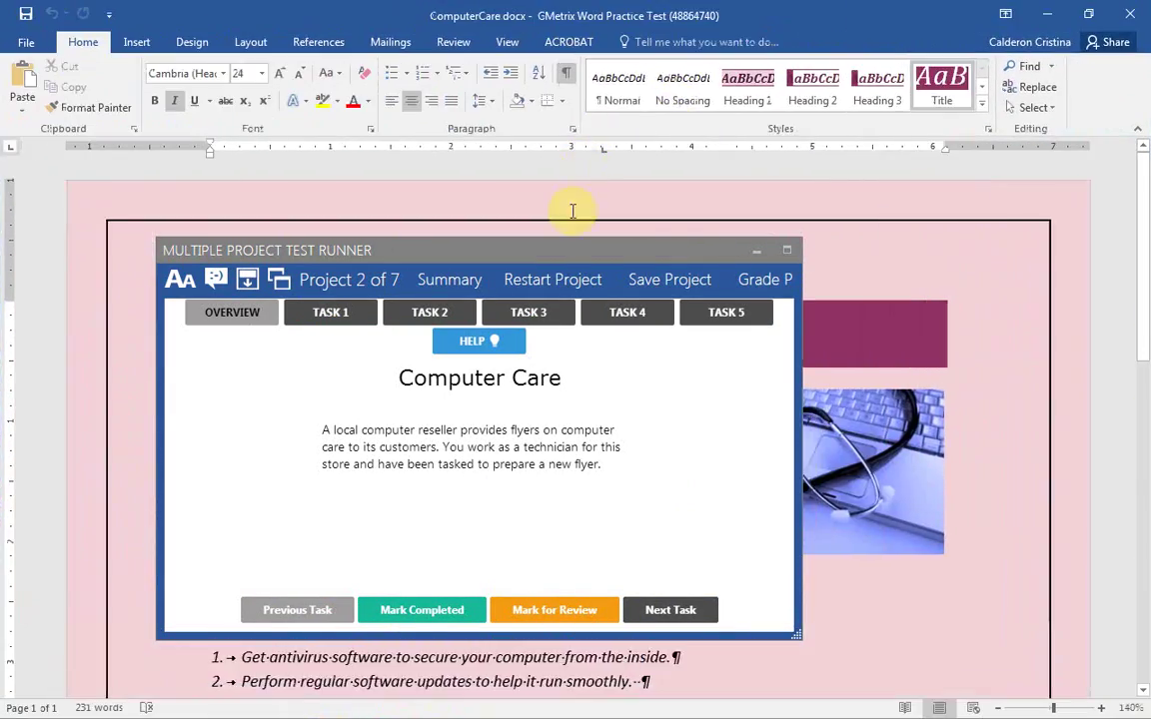
left_click_drag(564, 250, 625, 267)
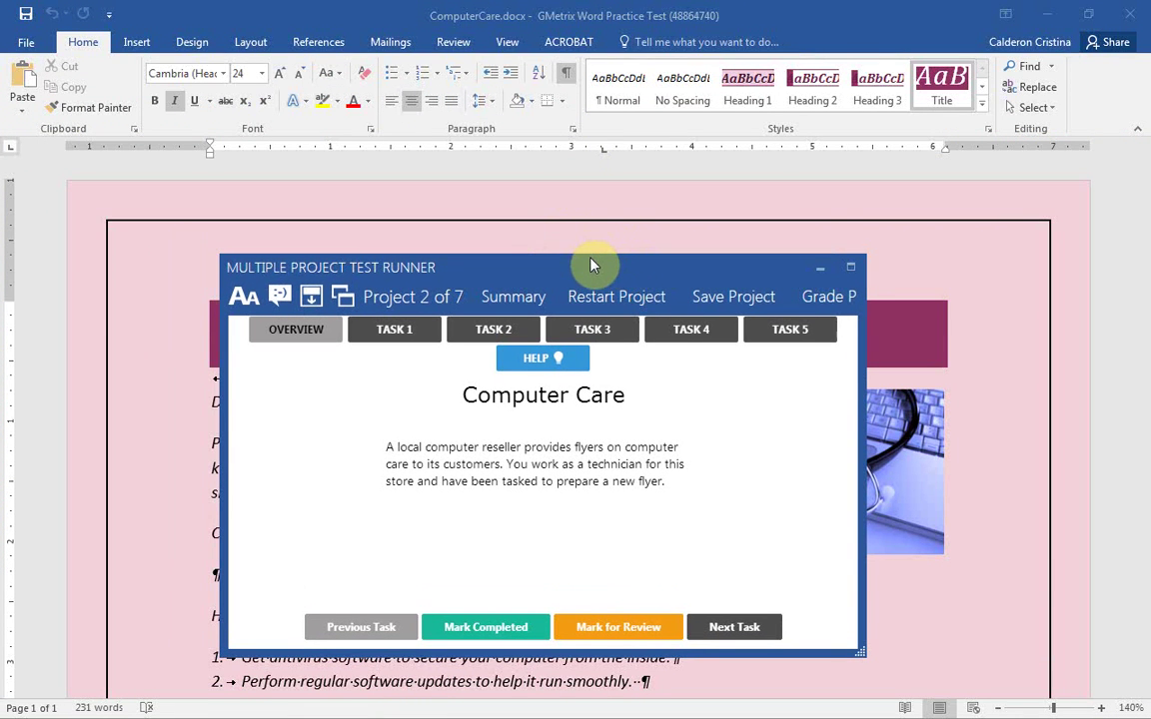
left_click_drag(585, 251, 689, 389)
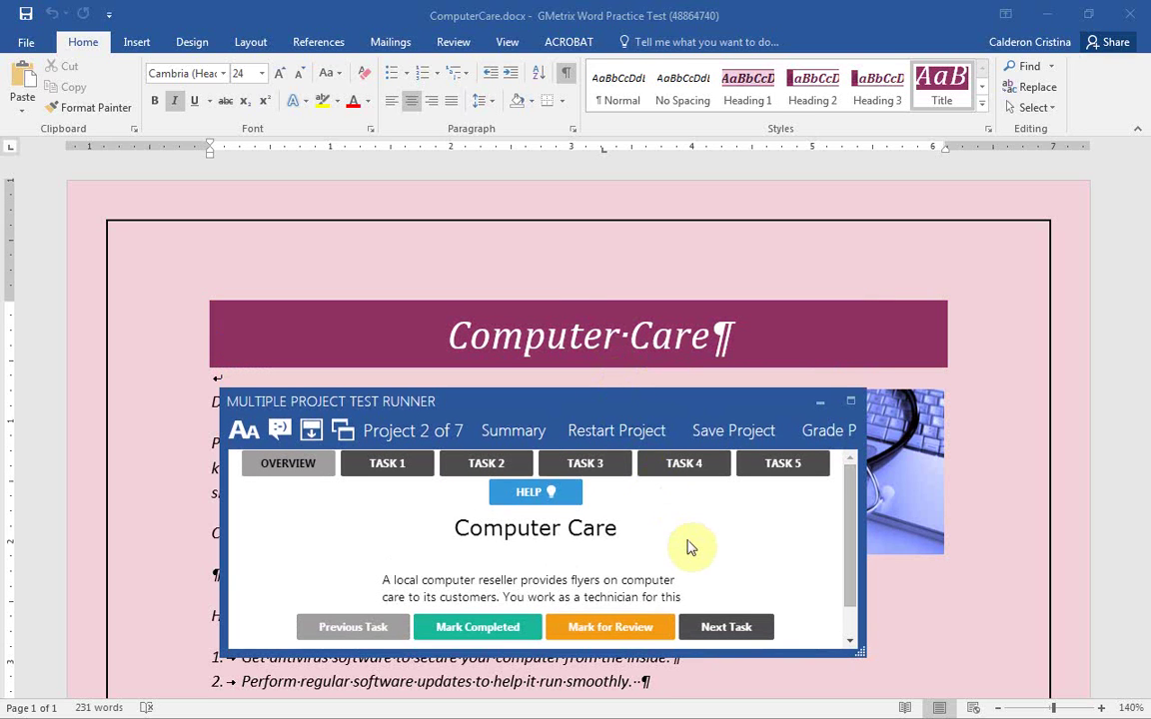
scroll(694, 539, "down", 1)
scroll(694, 545, "up", 1)
left_click_drag(866, 548, 1071, 544)
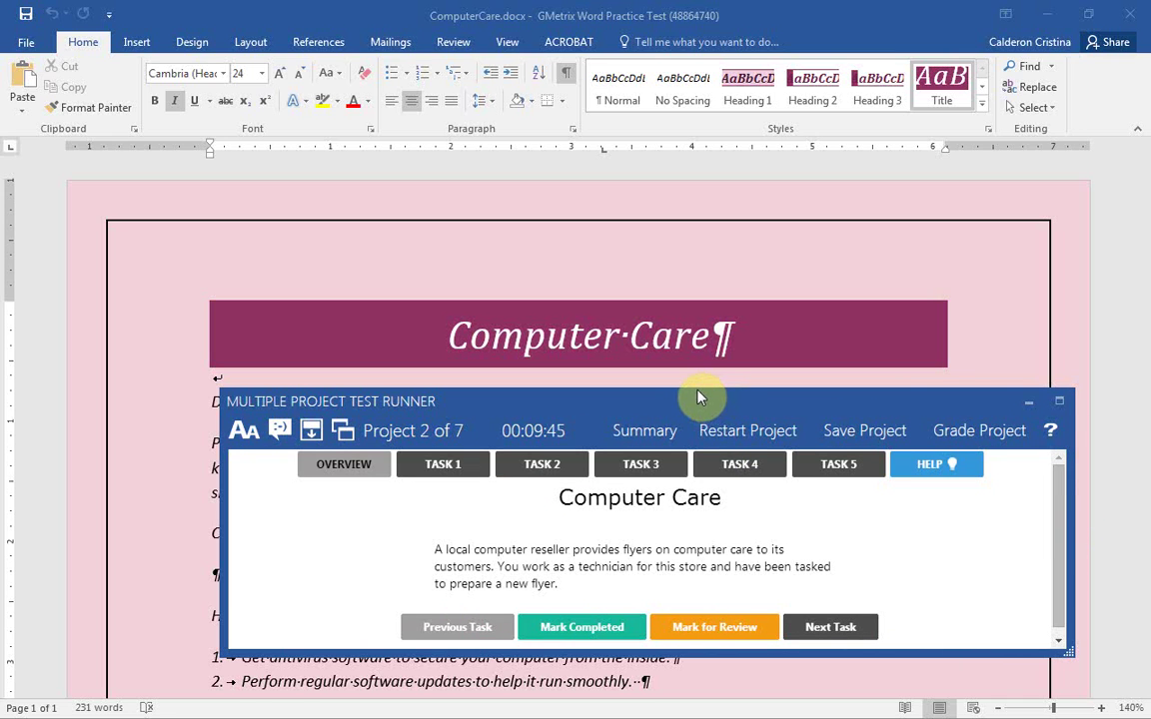
left_click_drag(687, 397, 702, 426)
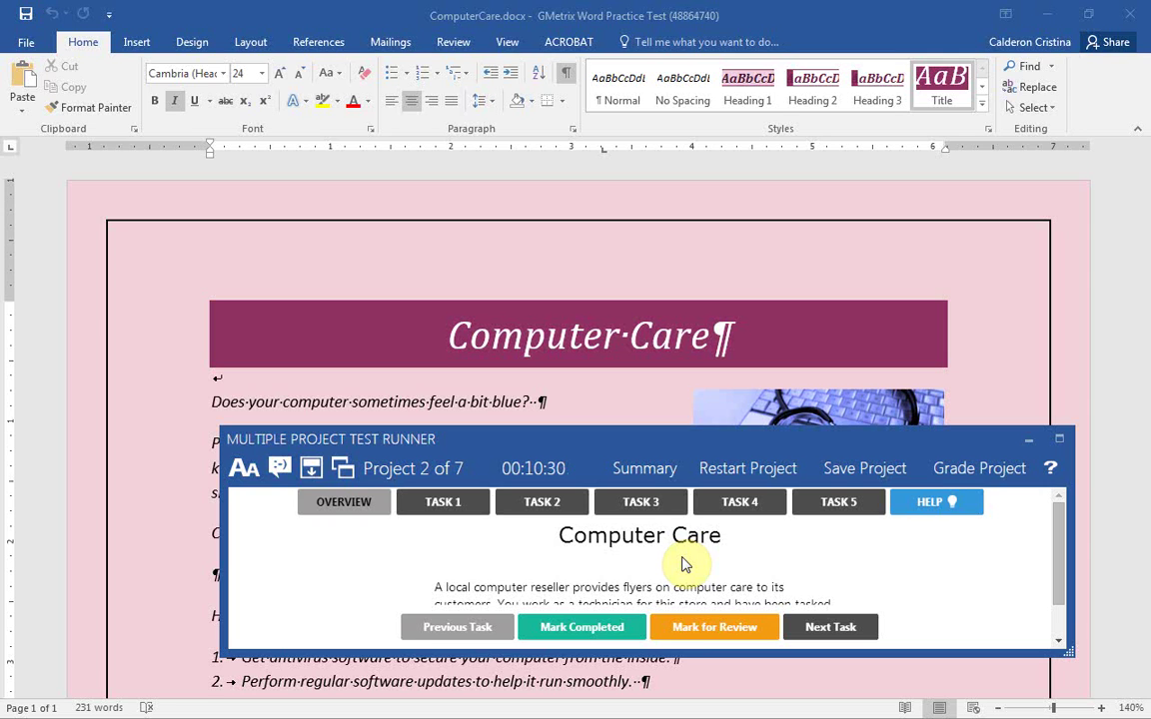
Read the Computer Care project overview, then open Task 1 and show its help instructions.
left_click(791, 538)
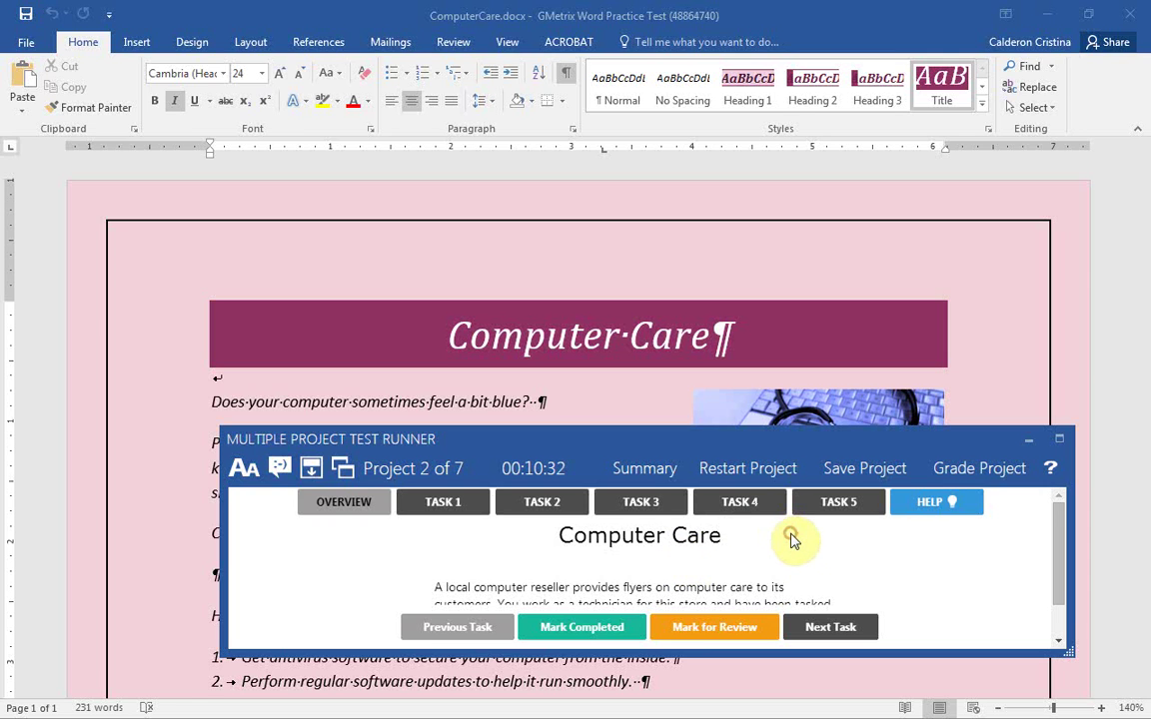
scroll(793, 540, "down", 2)
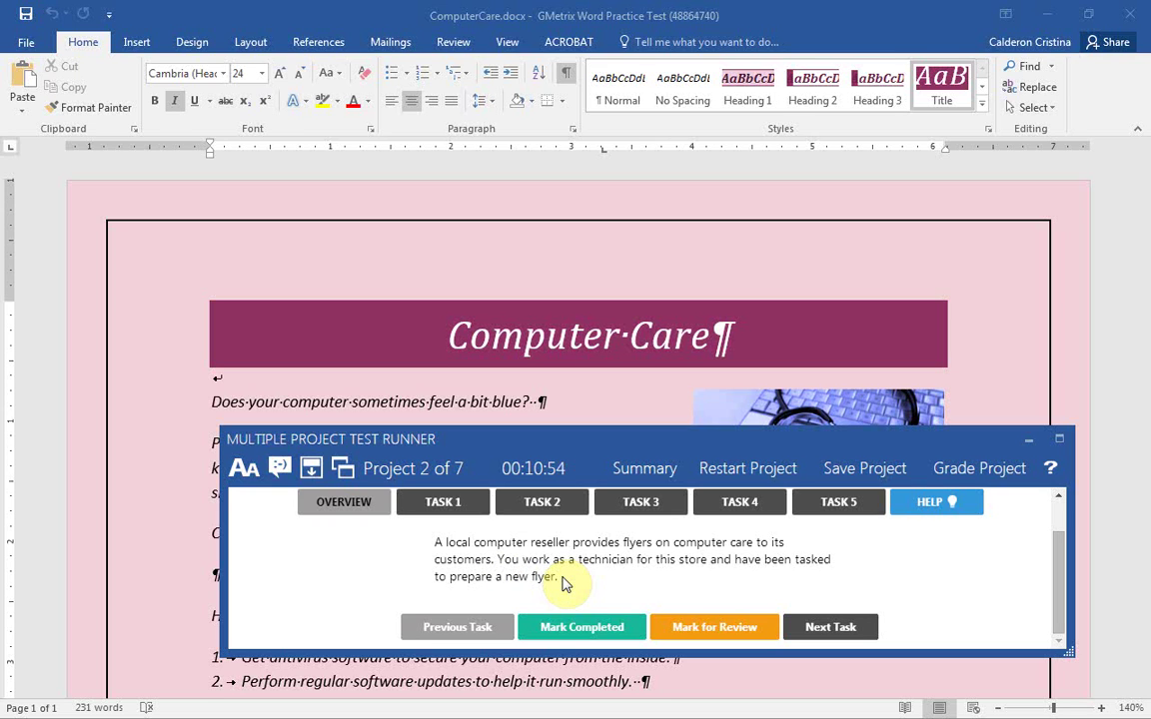
left_click(469, 508)
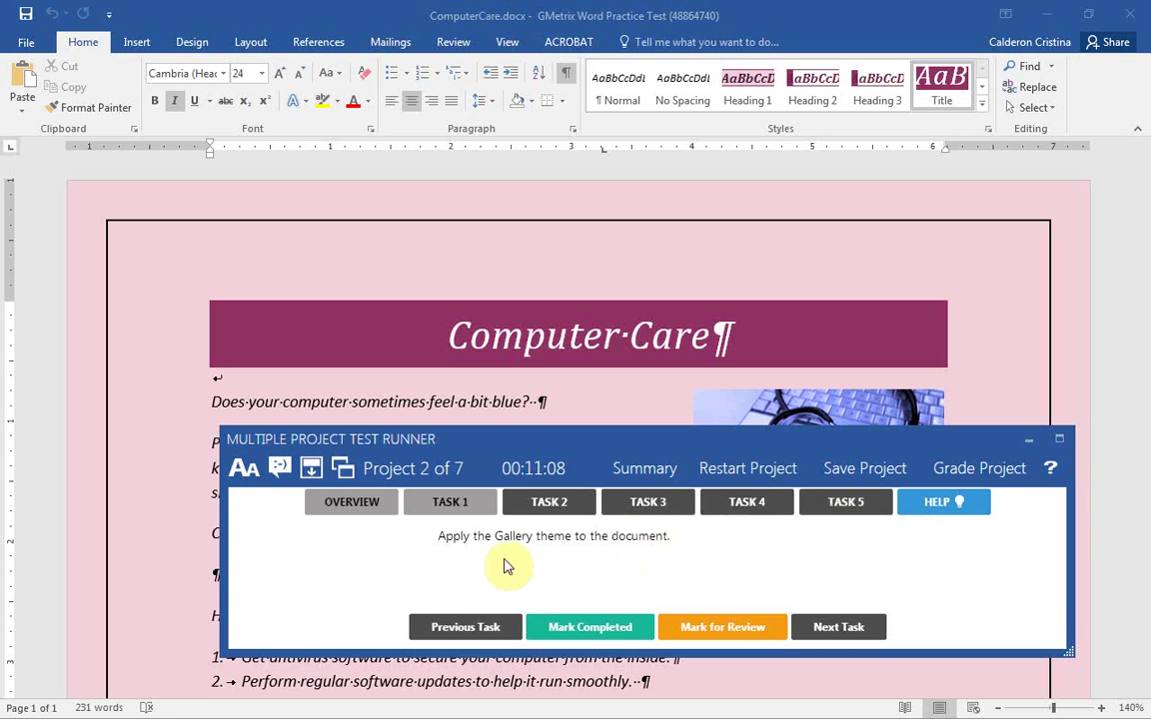
left_click(959, 502)
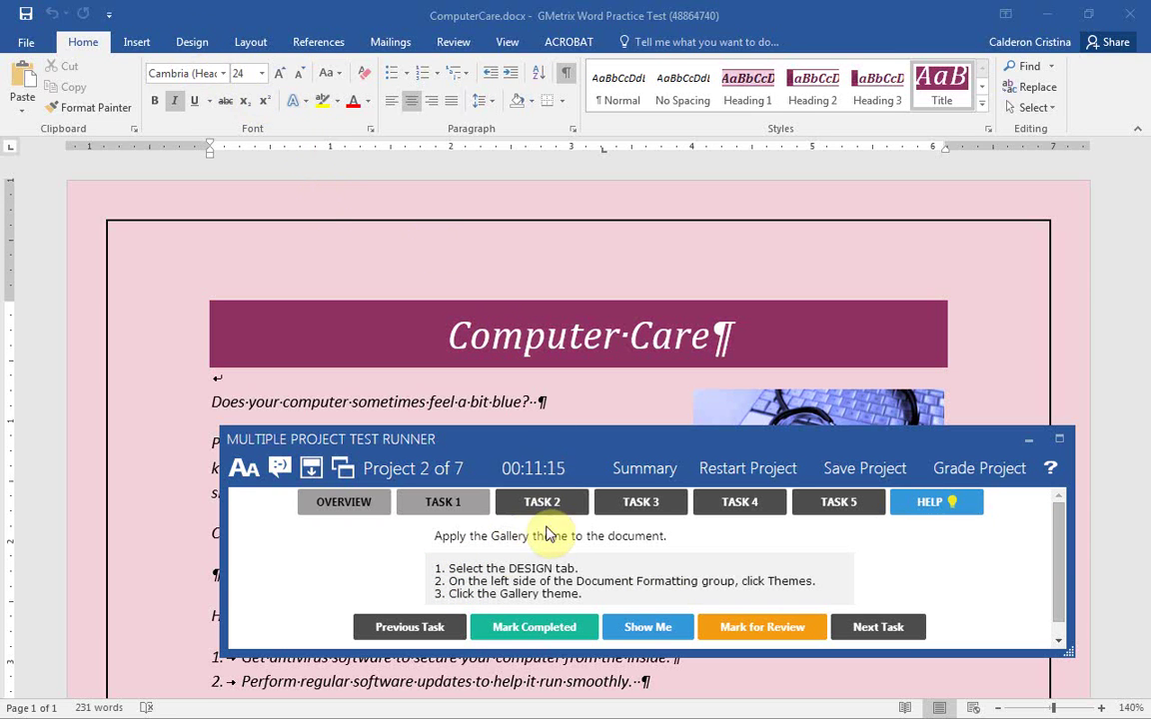
Apply the Gallery theme to the Computer Care document.
left_click(201, 46)
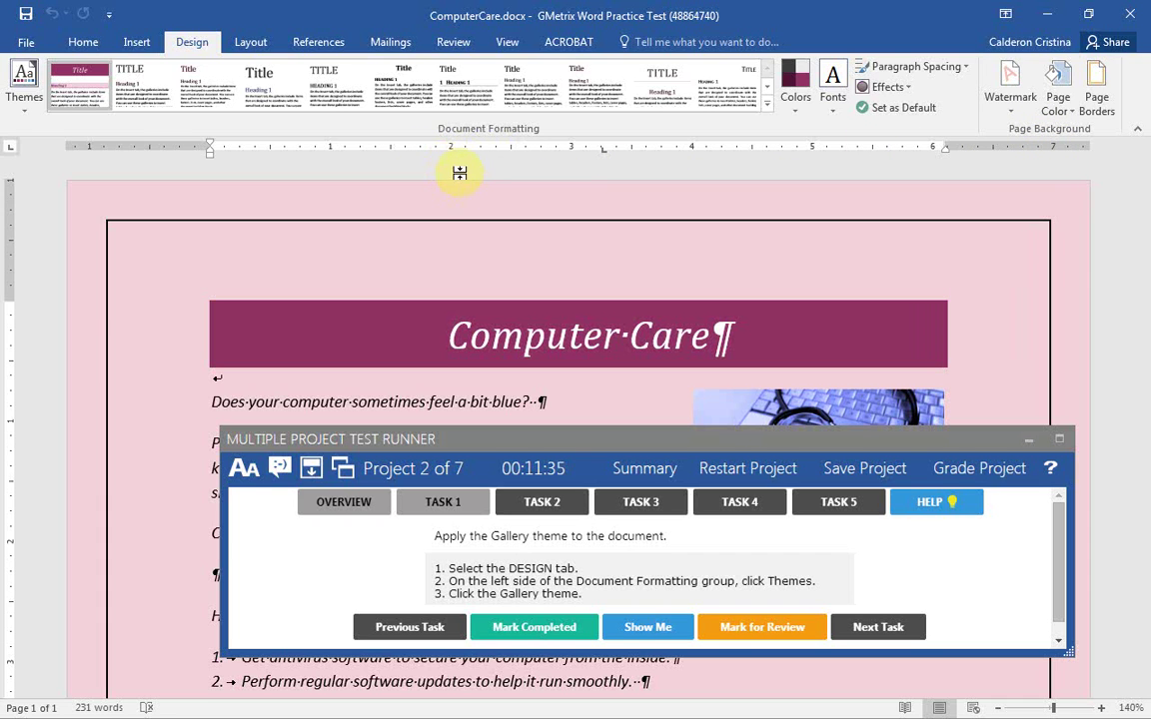
left_click(26, 96)
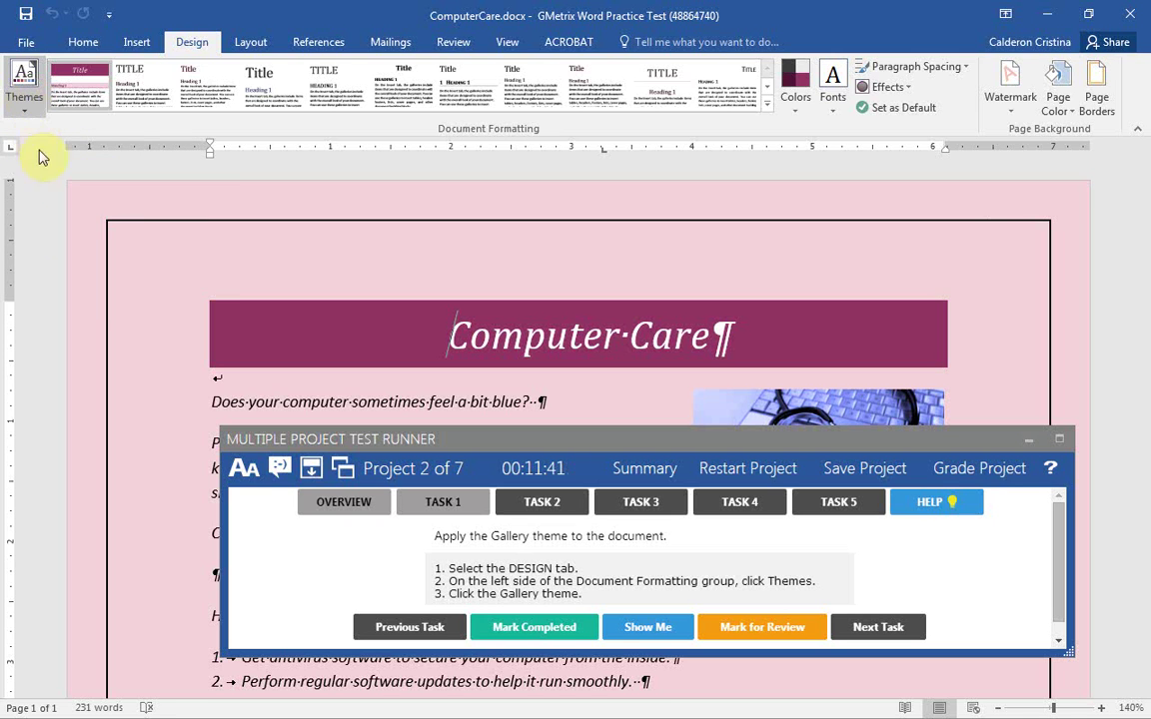
left_click(190, 189)
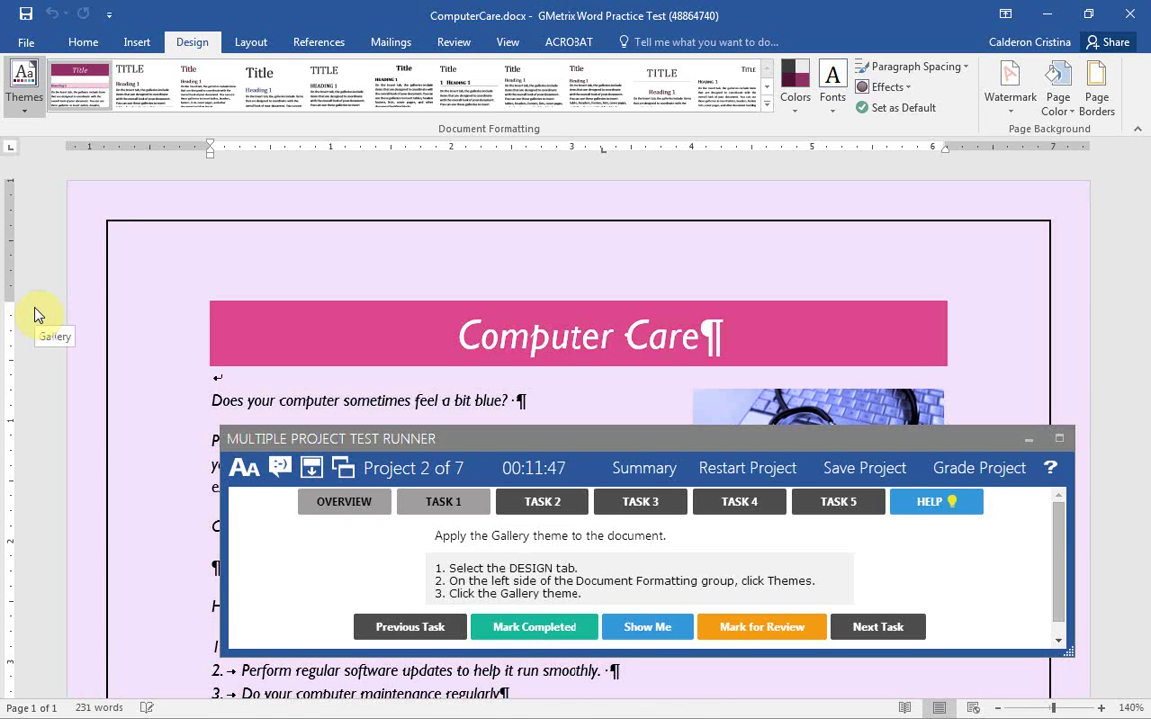
left_click(33, 312)
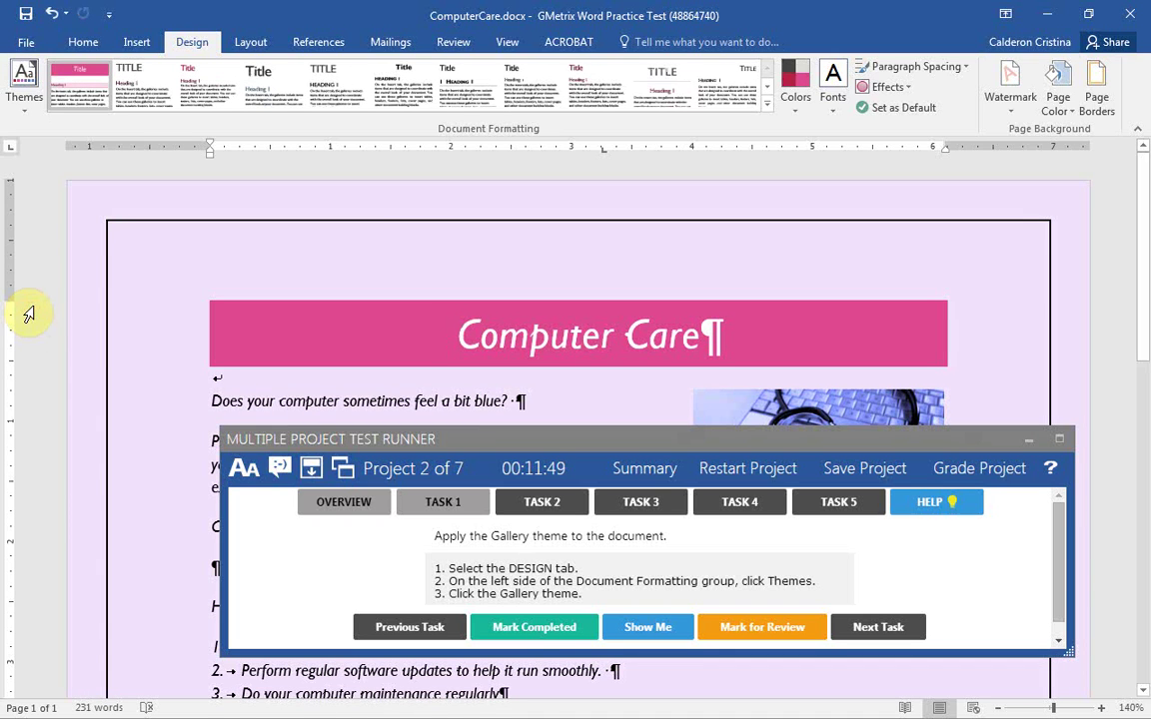
Mark Task 1 as completed and open Task 2, making the test runner window slightly taller to read its help instructions.
left_click(571, 631)
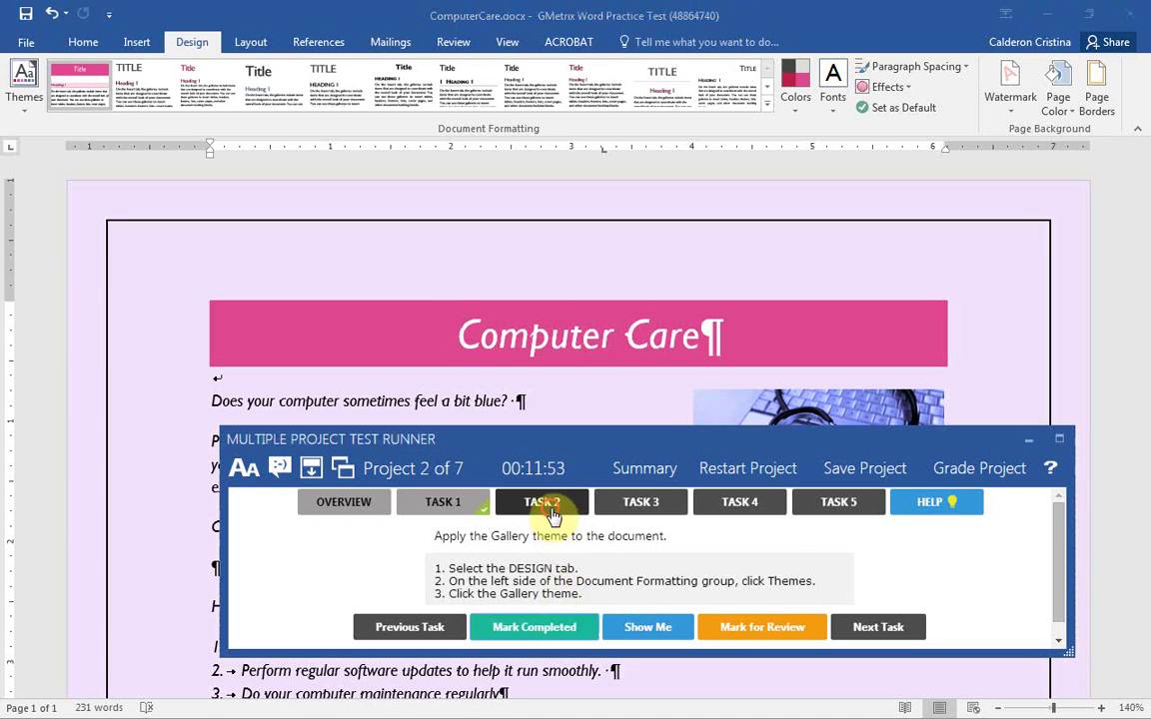
left_click(549, 511)
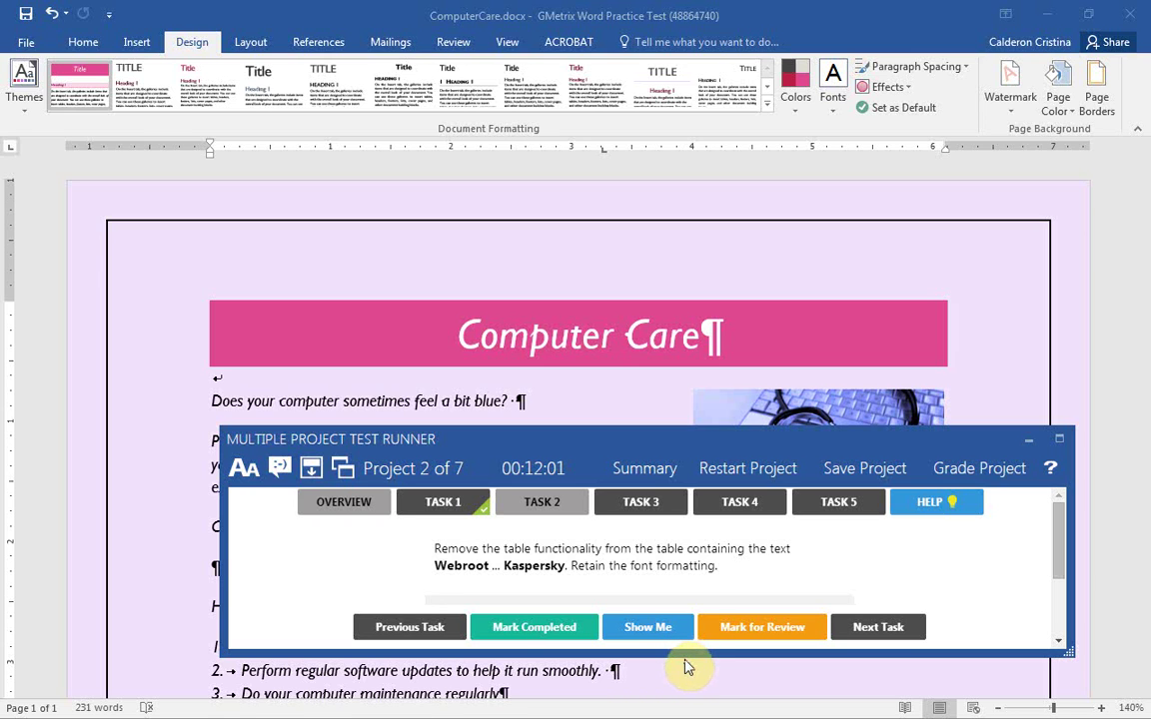
left_click(678, 629)
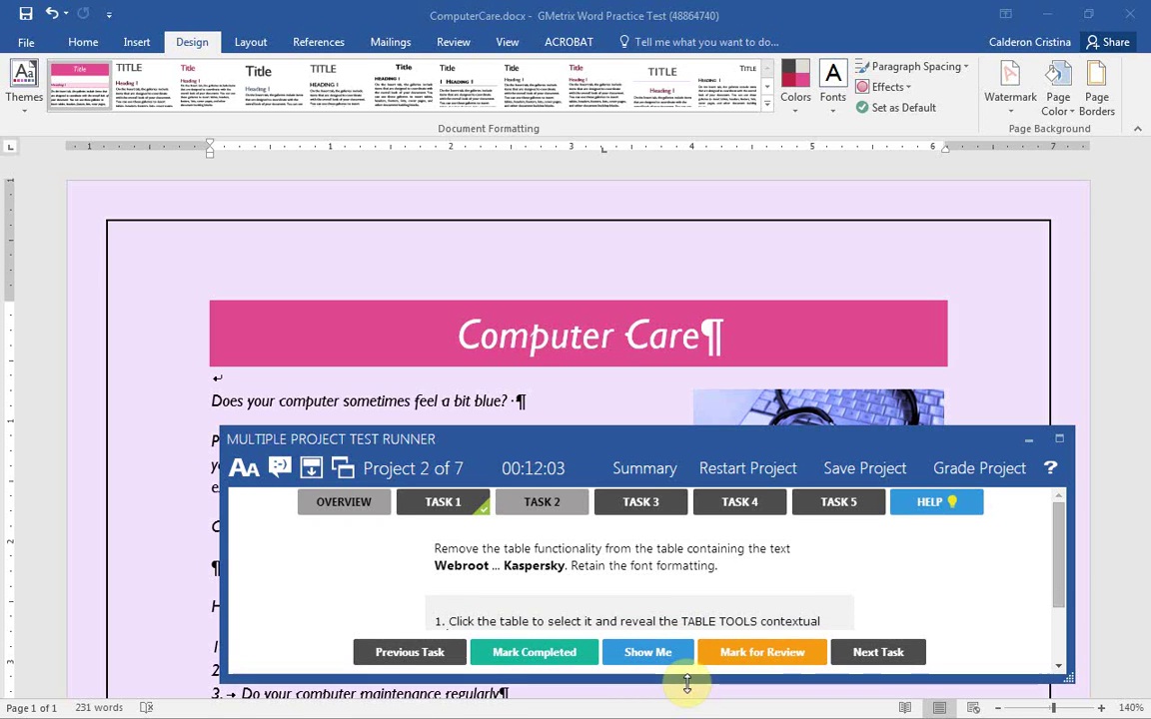
scroll(912, 593, "down", 2)
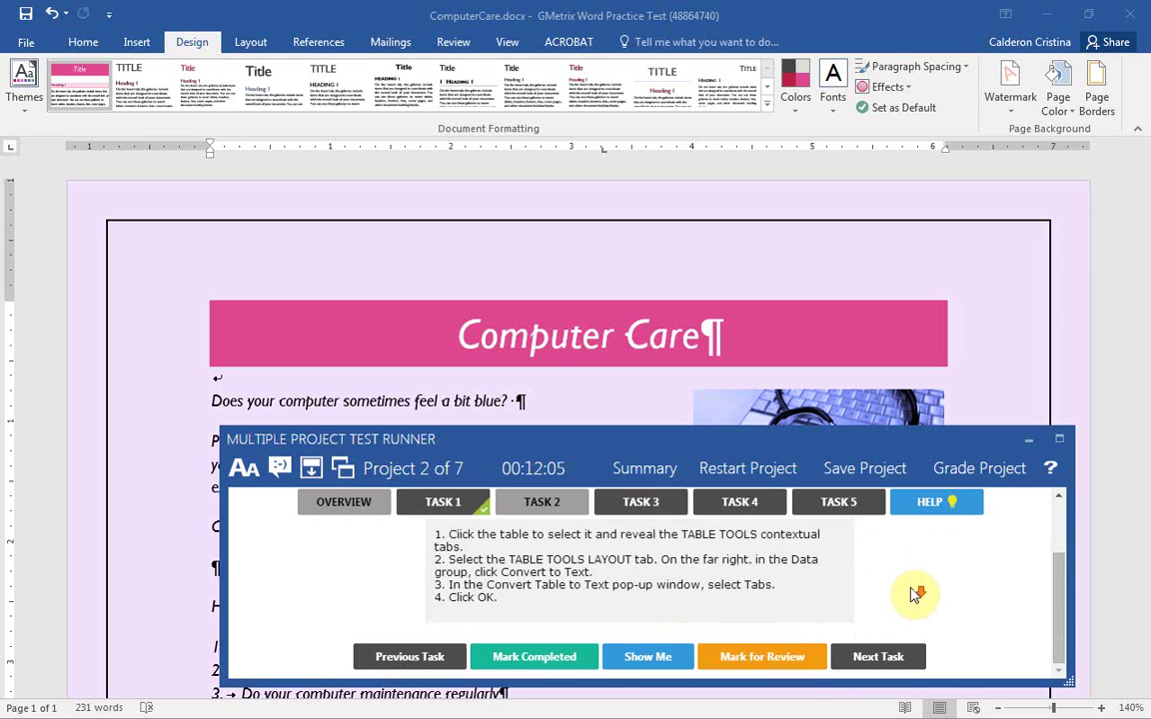
scroll(911, 595, "up", 3)
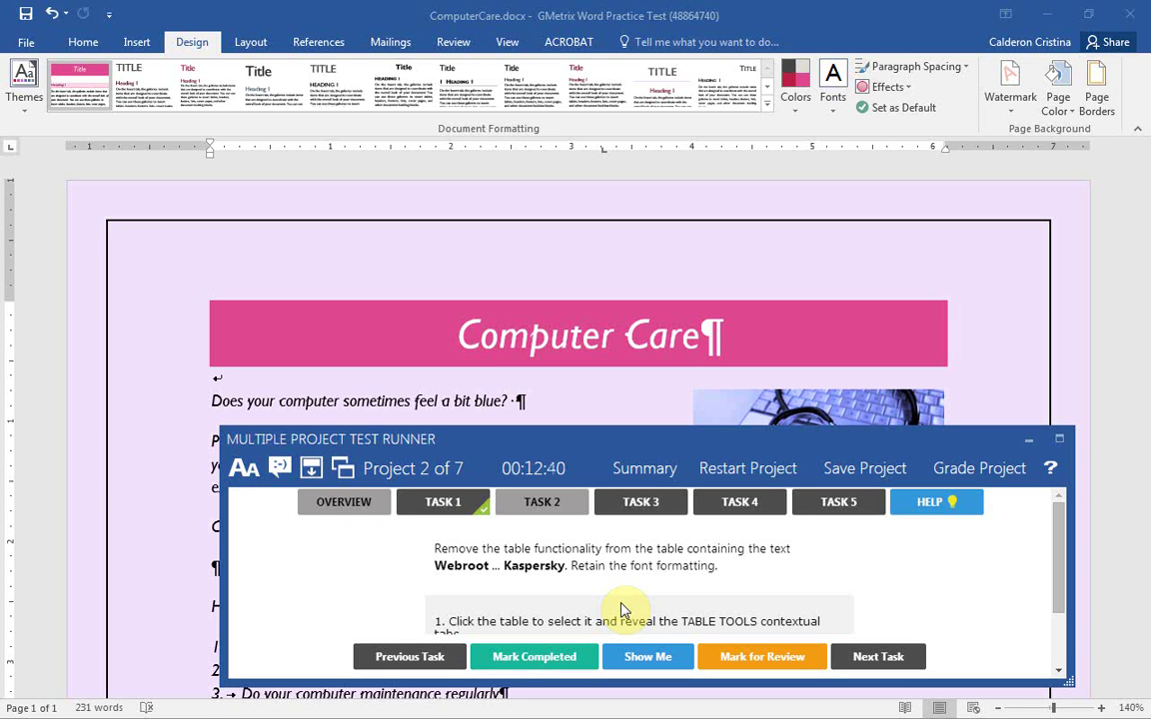
scroll(621, 610, "down", 2)
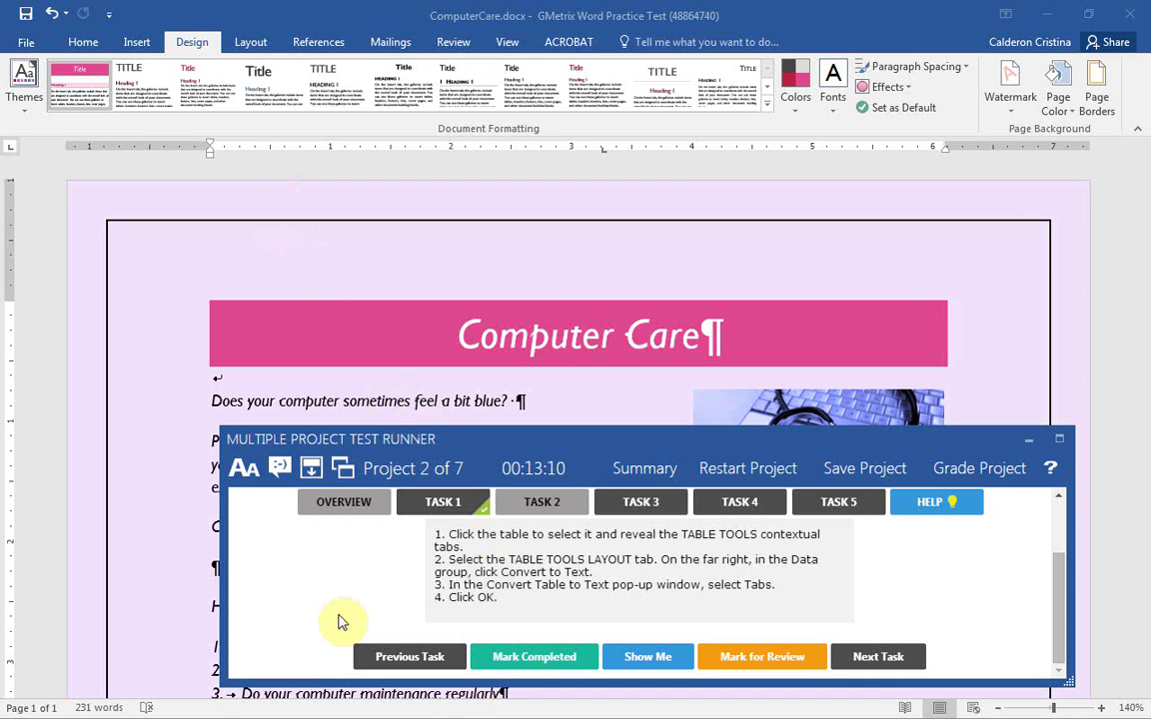
scroll(688, 571, "up", 3)
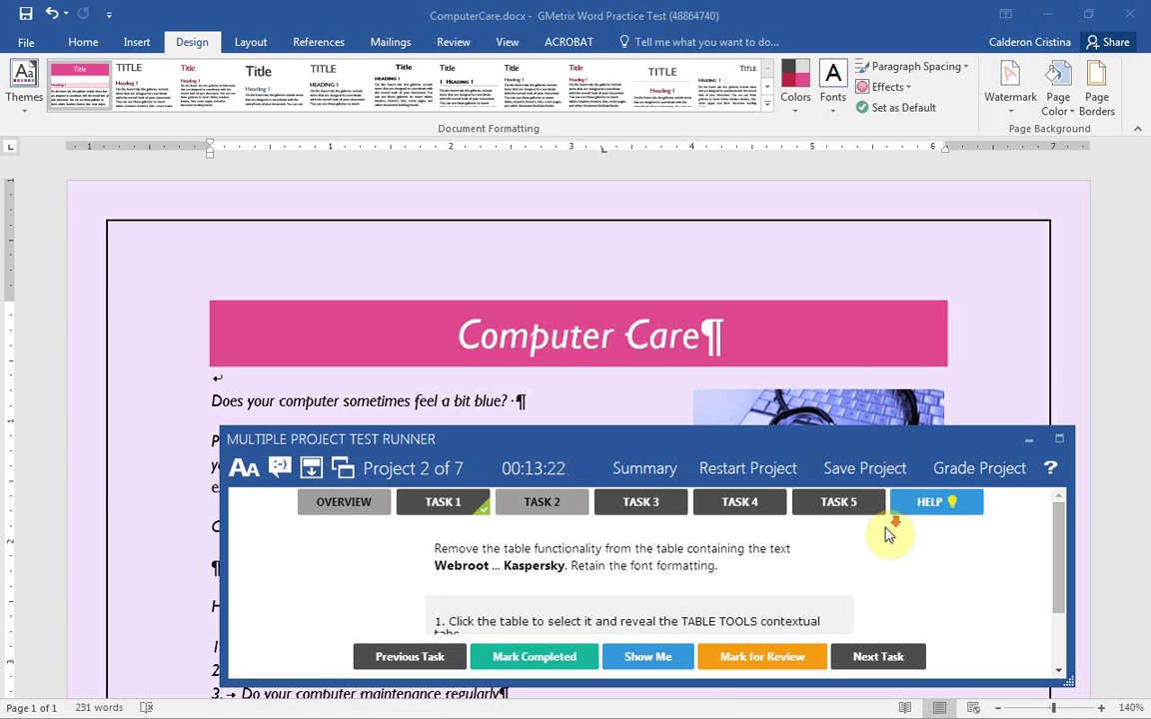
scroll(889, 535, "down", 2)
Convert the antivirus products table containing Webroot through Kaspersky to plain text separated by tabs.
scroll(1037, 290, "down", 10)
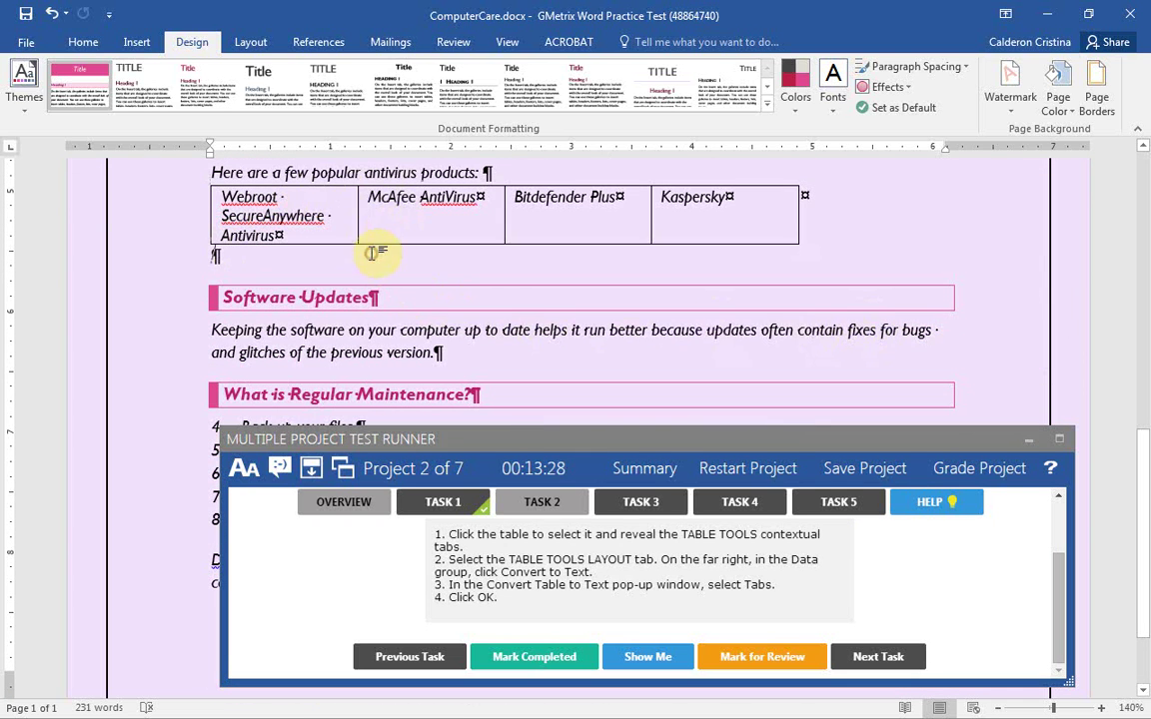
left_click(204, 180)
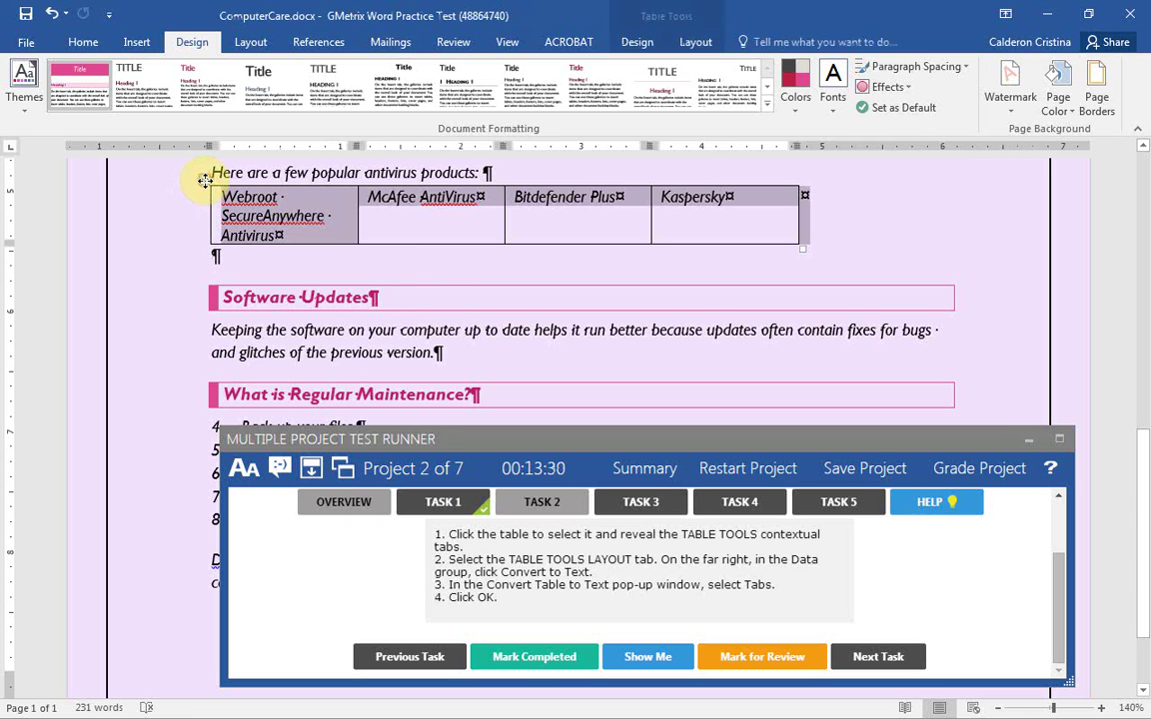
left_click(639, 42)
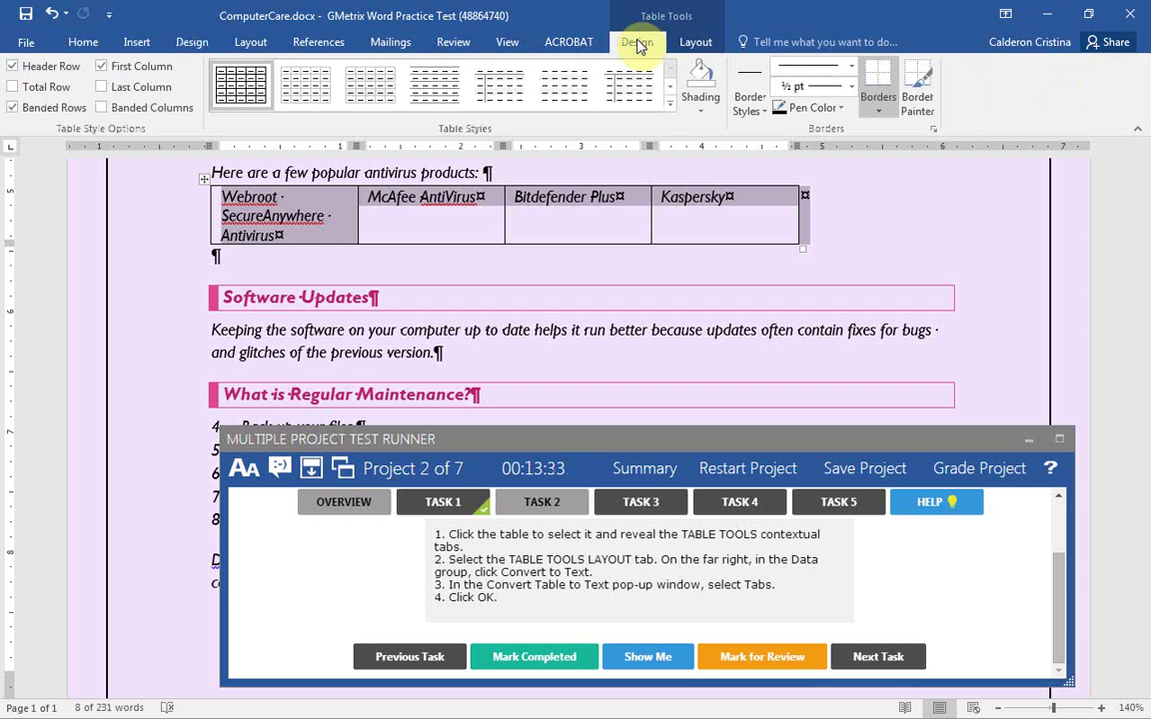
left_click(693, 43)
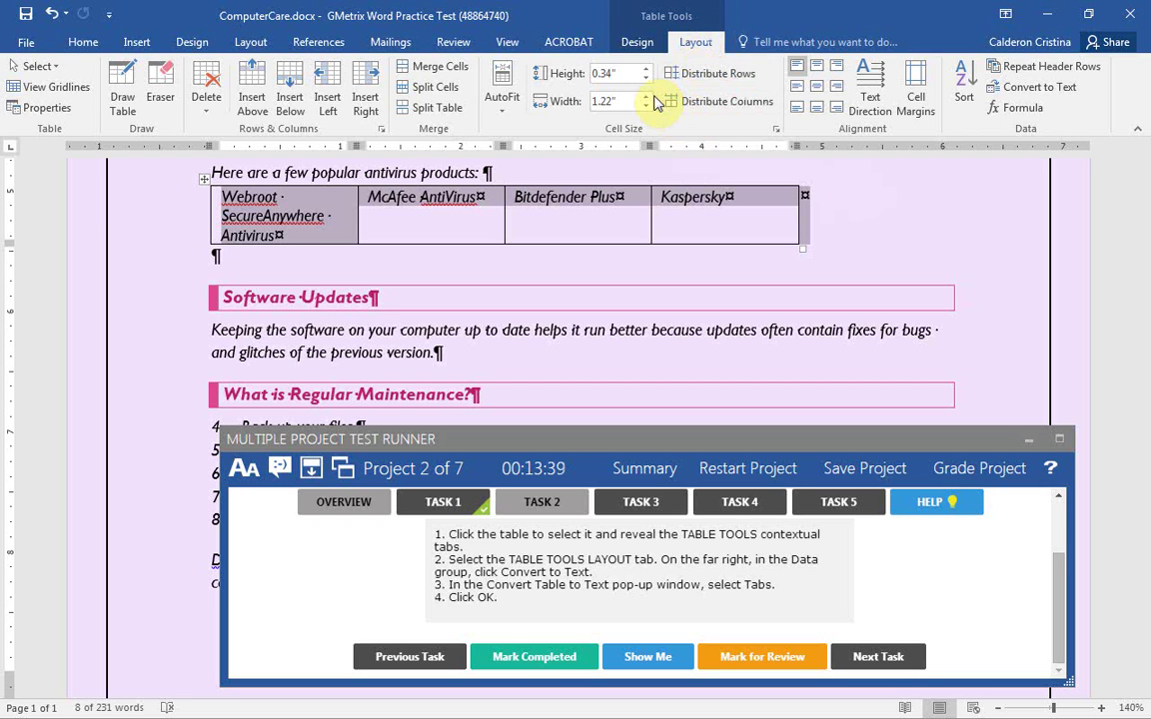
left_click(1023, 92)
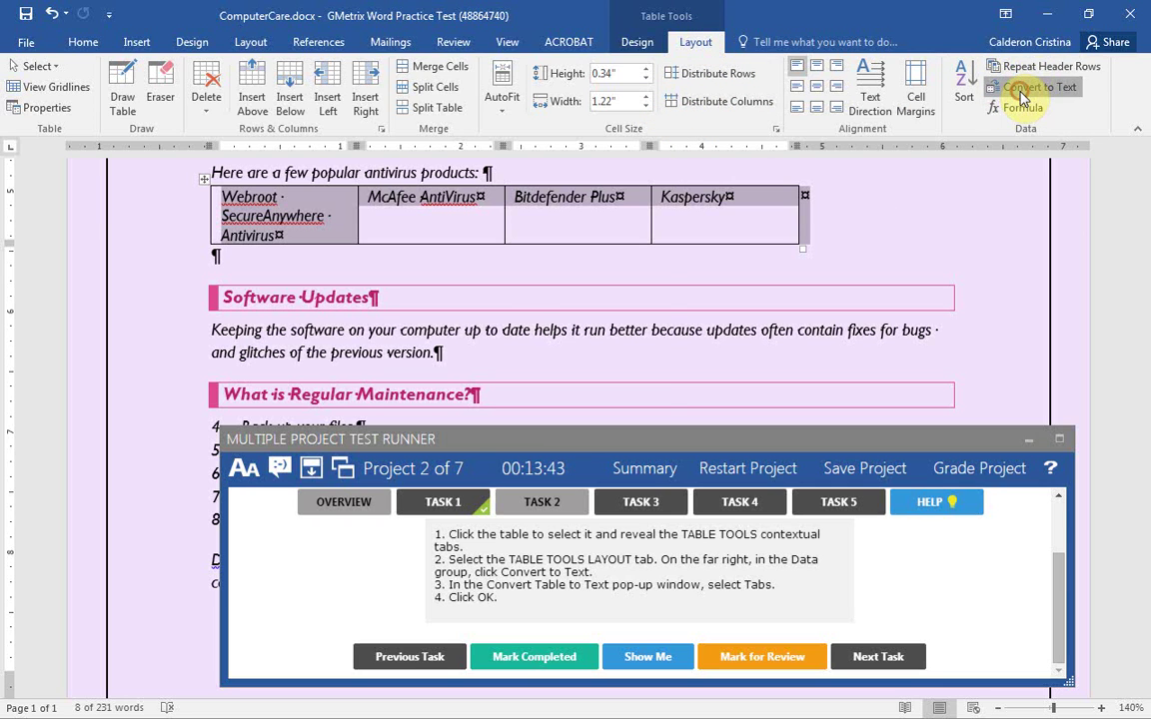
left_click_drag(606, 279, 633, 221)
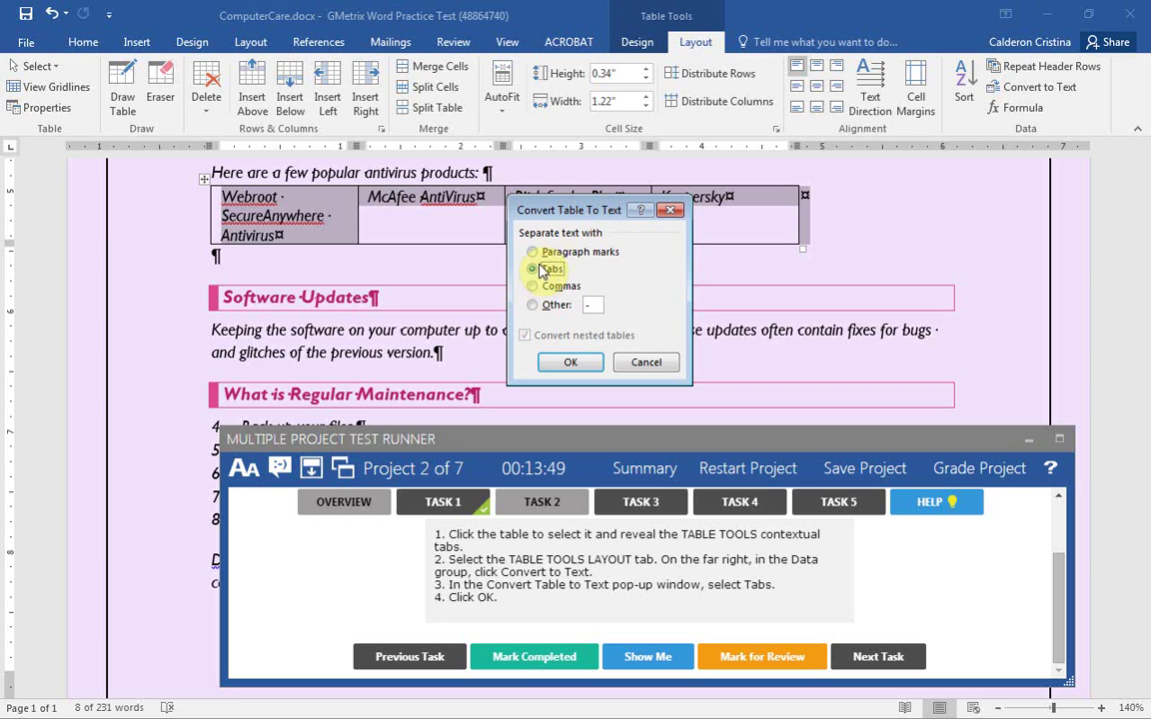
left_click(582, 366)
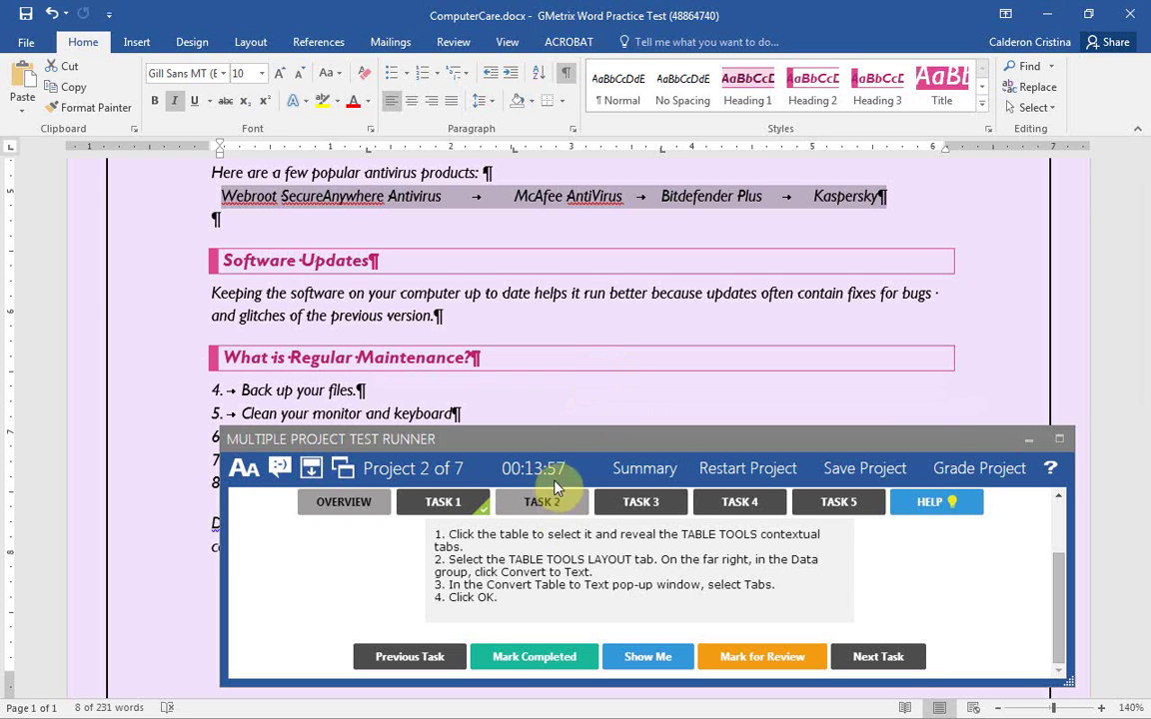
Mark Task 2 as completed and open Task 3 to read its instructions.
left_click(548, 654)
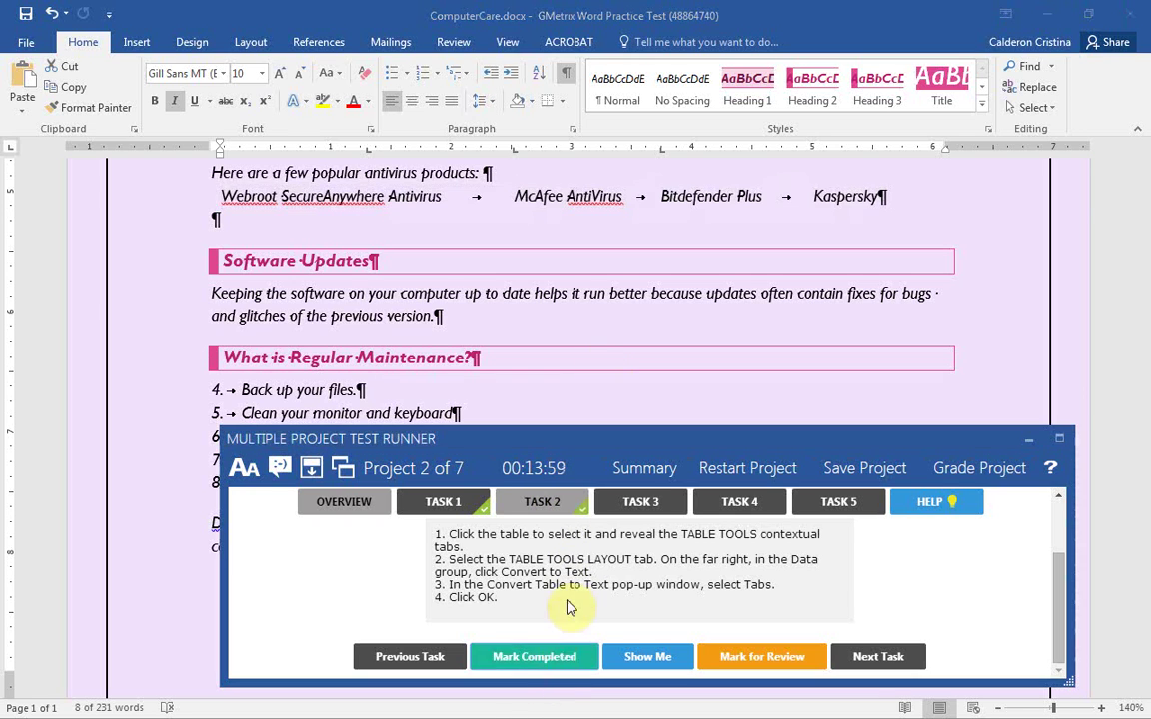
left_click(623, 503)
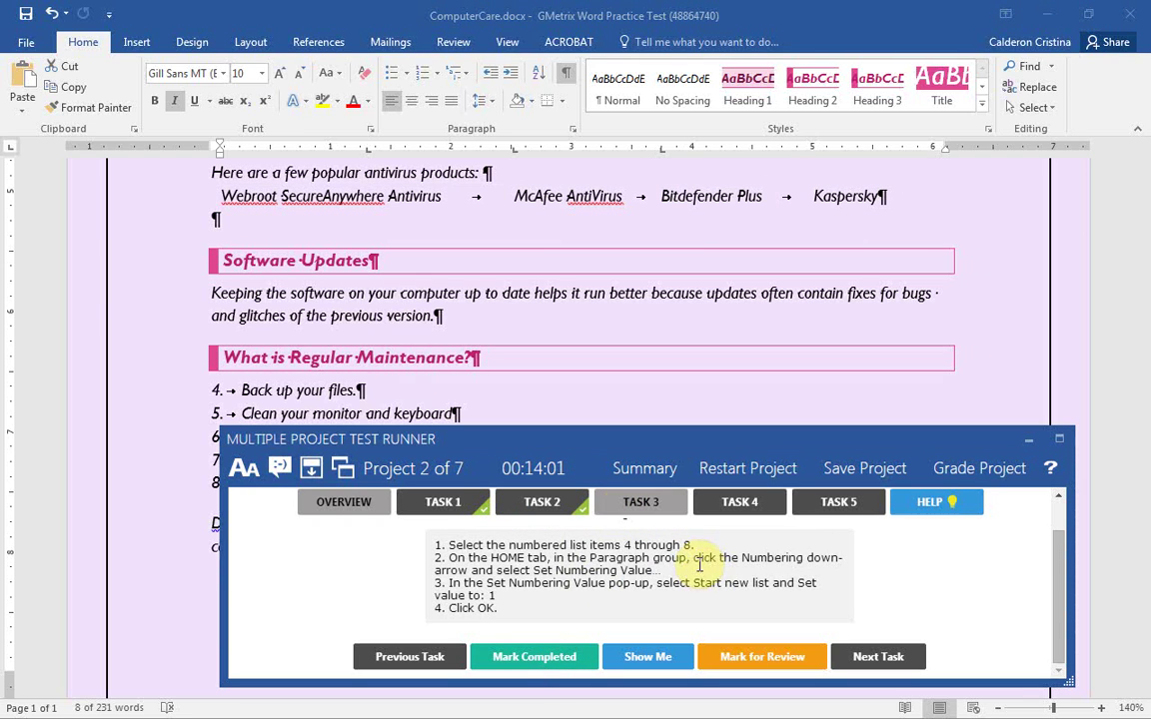
scroll(689, 519, "up", 1)
scroll(707, 572, "up", 1)
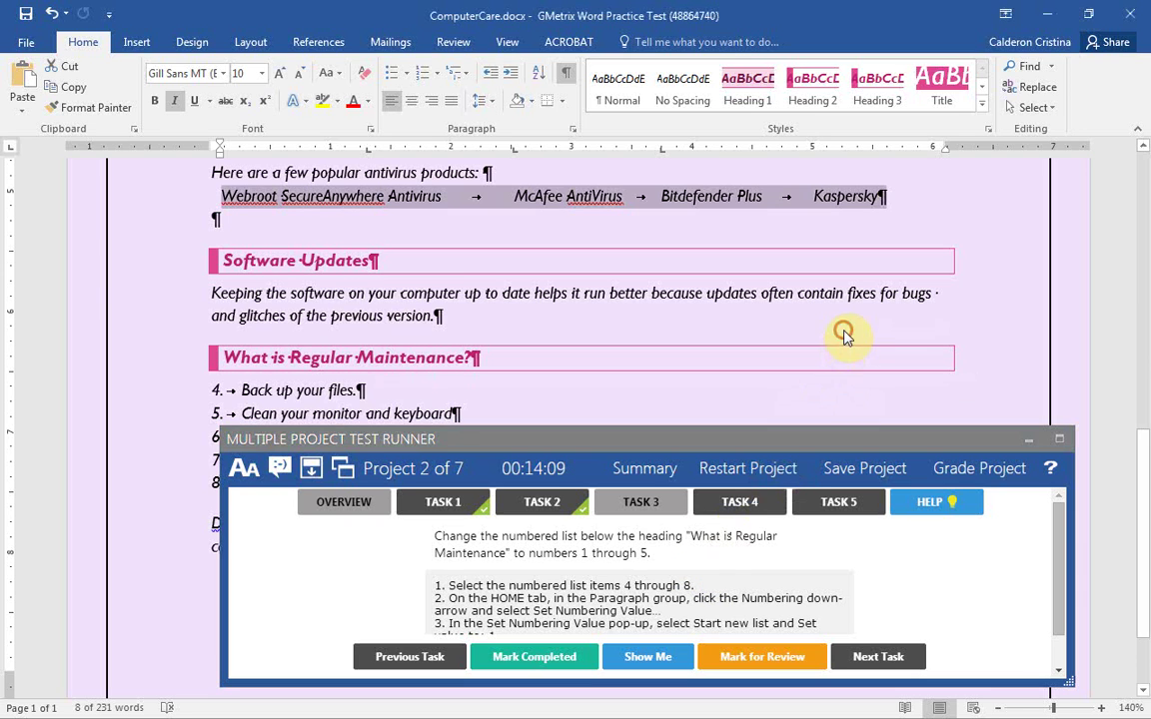
Renumber the list below the "What is Regular Maintenance?" heading as 1 through 5 by removing and reapplying its numbering.
scroll(844, 328, "down", 2)
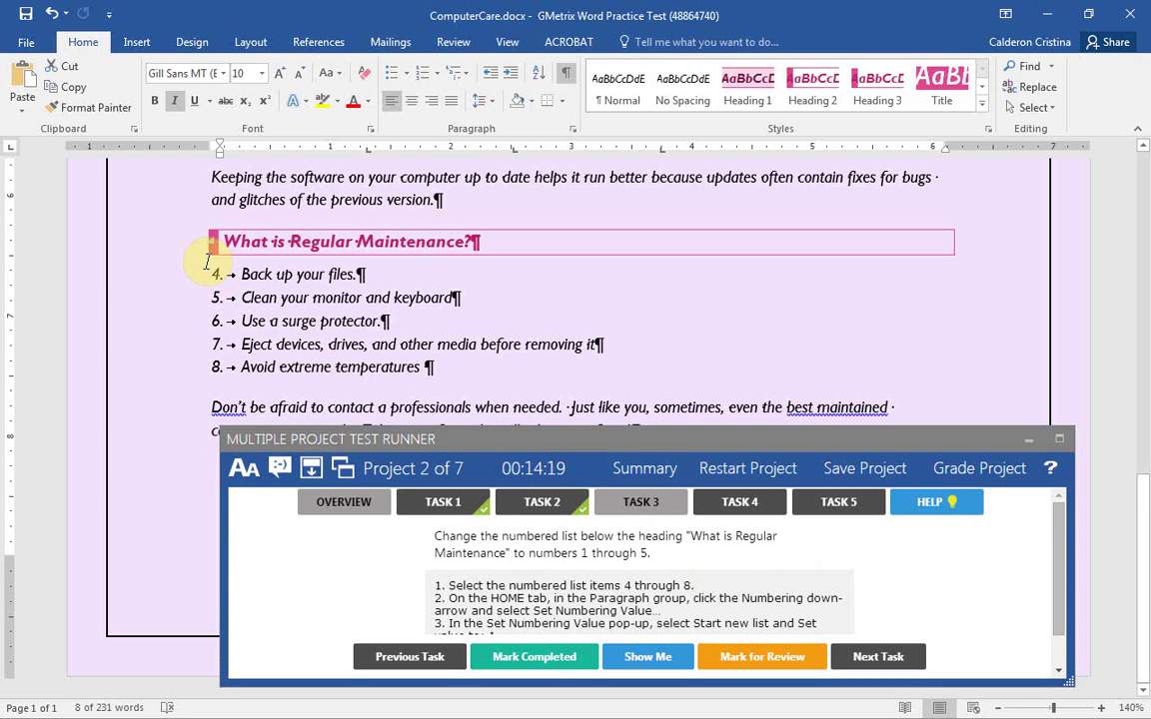
left_click_drag(210, 270, 420, 384)
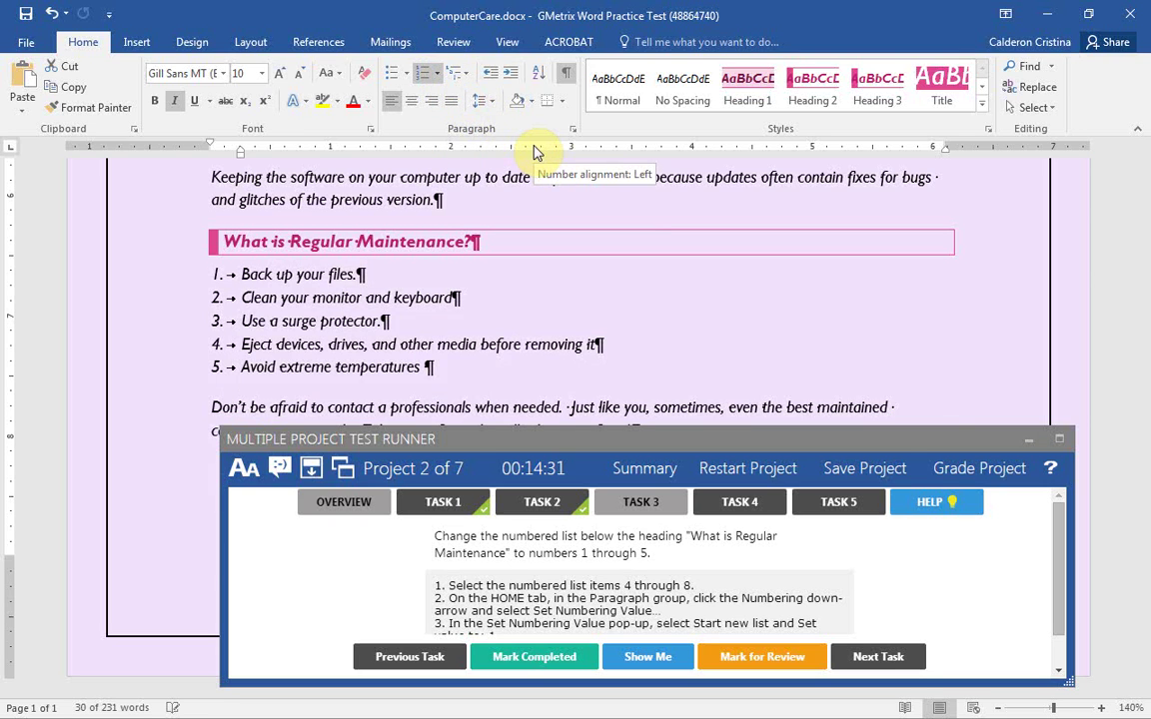
key("Escape")
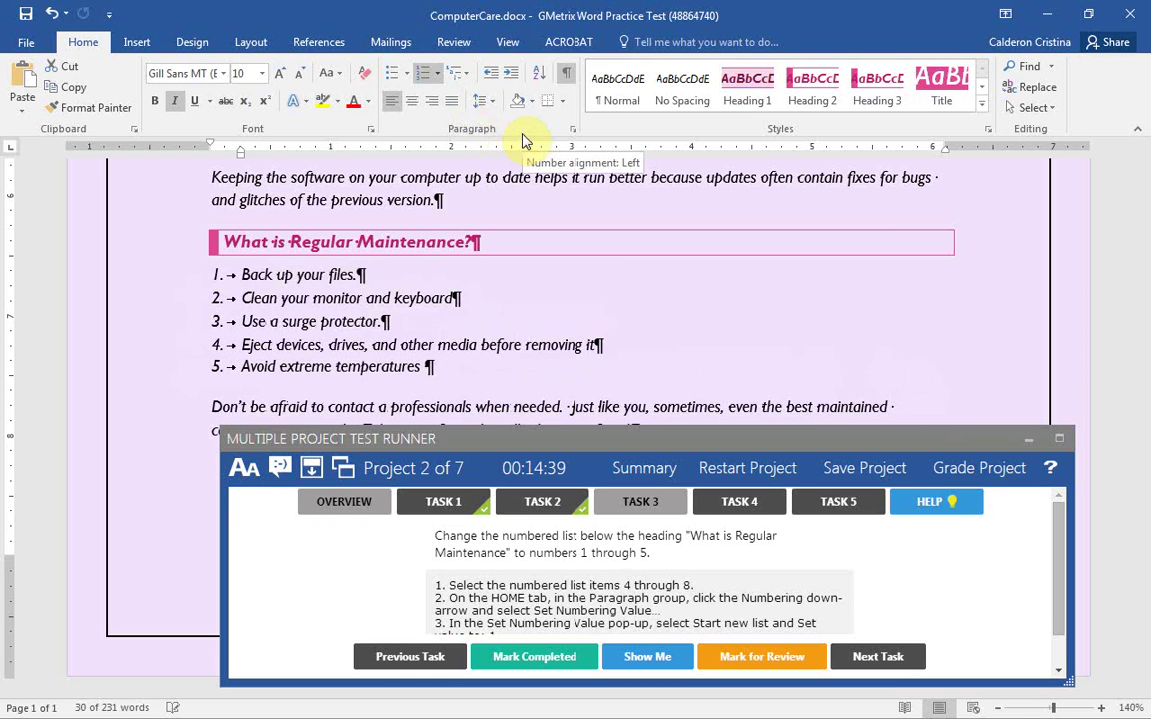
key("Escape")
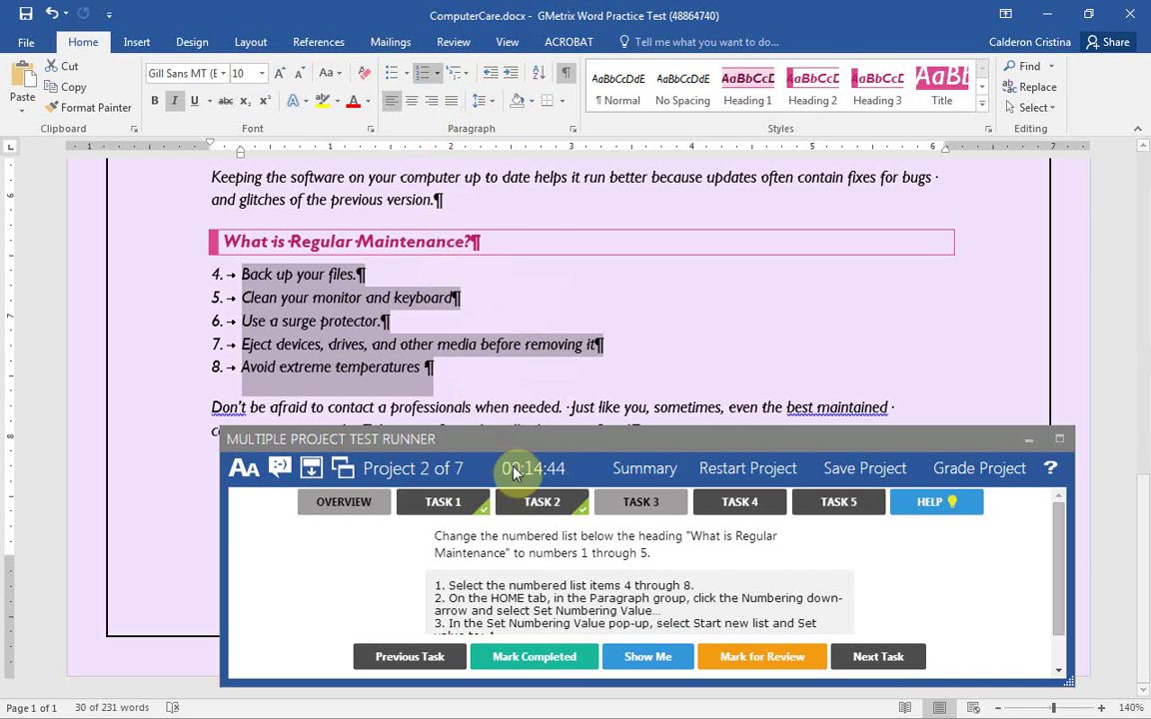
left_click(431, 72)
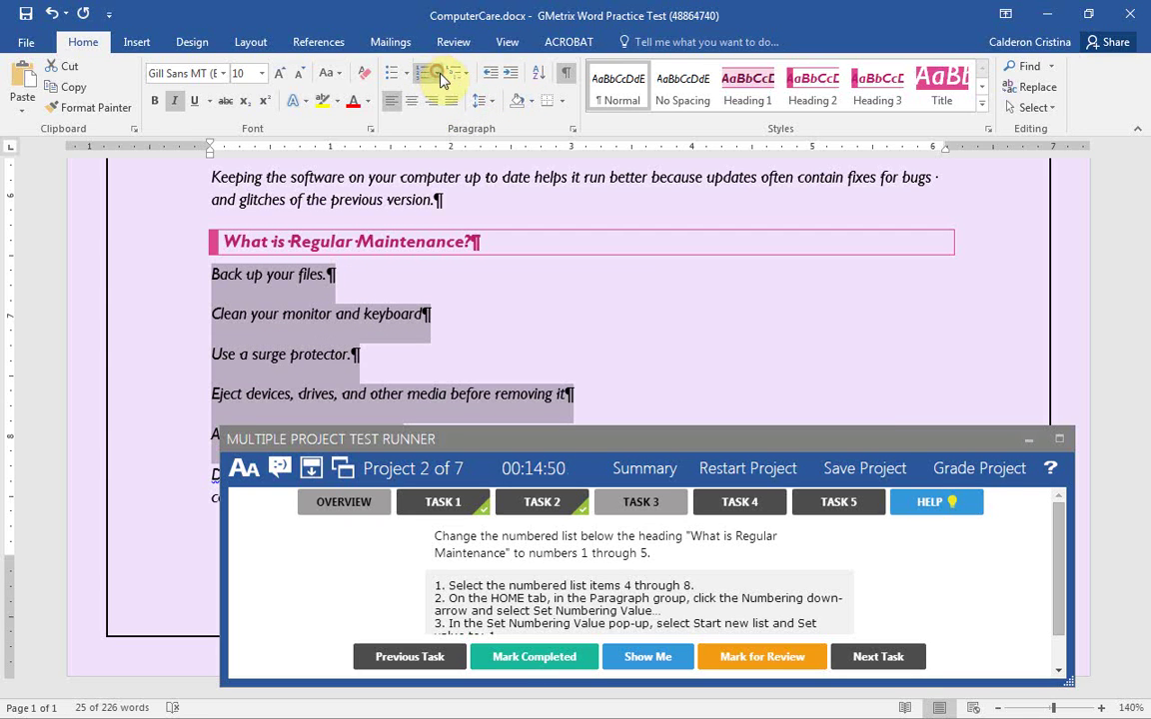
left_click(431, 72)
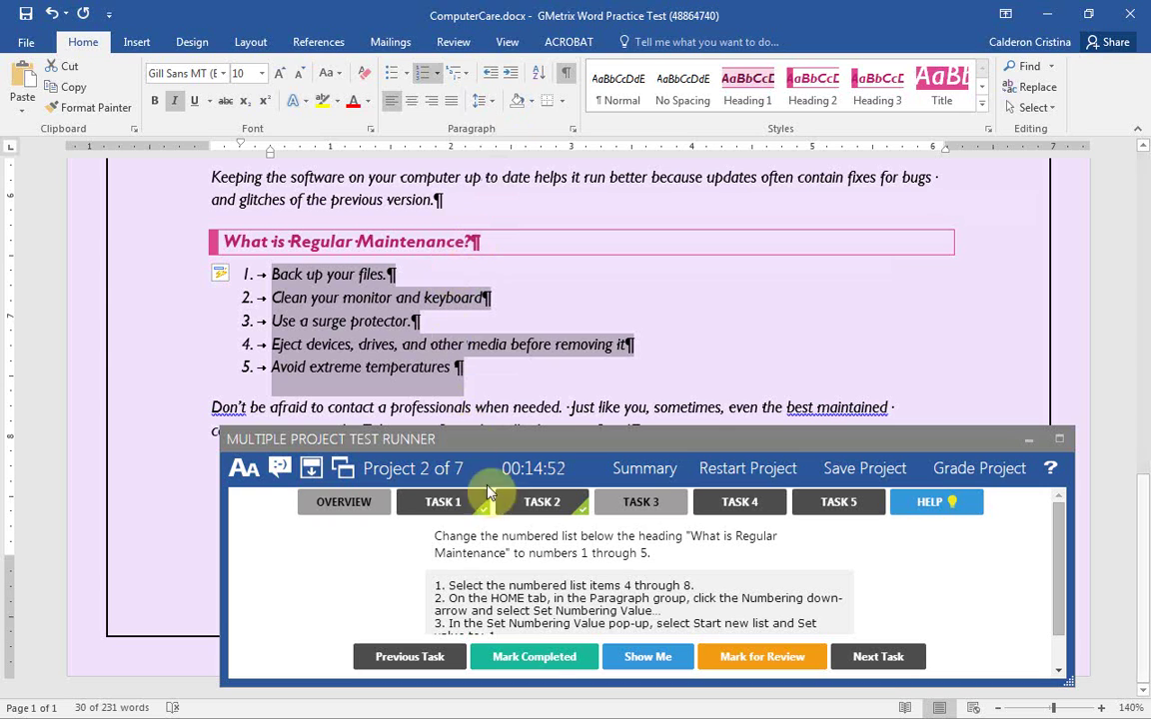
Mark Task 3 as completed and open Task 4 to read its help instructions.
left_click(537, 664)
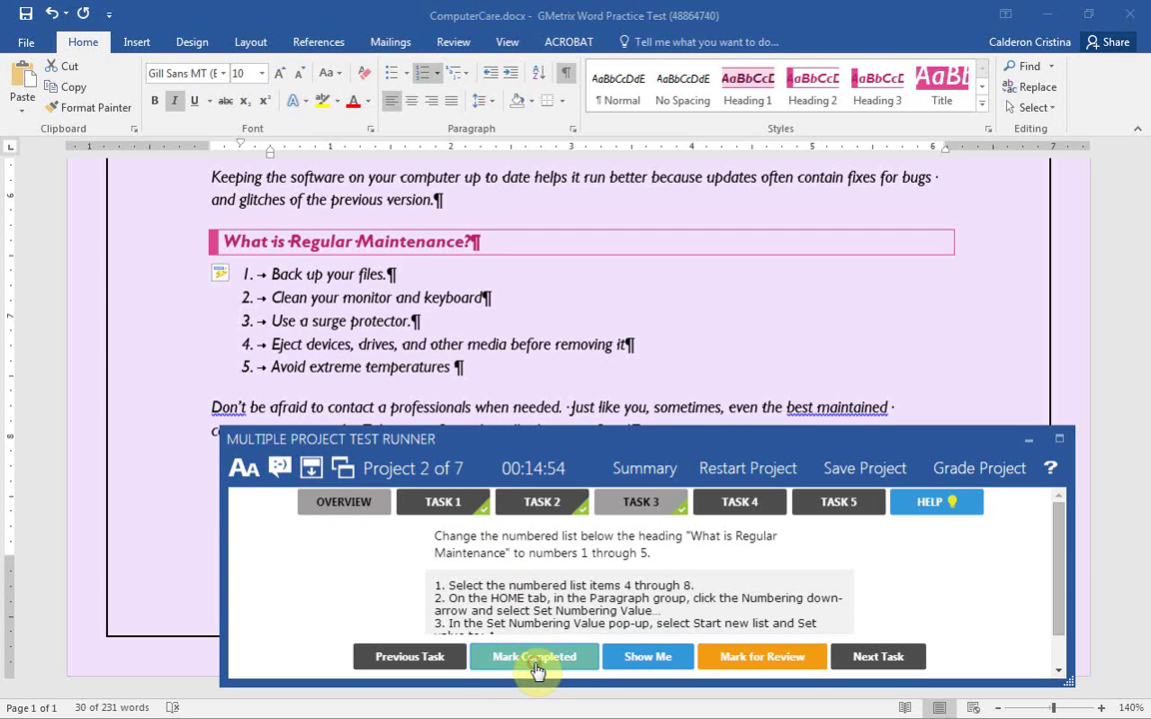
left_click(735, 511)
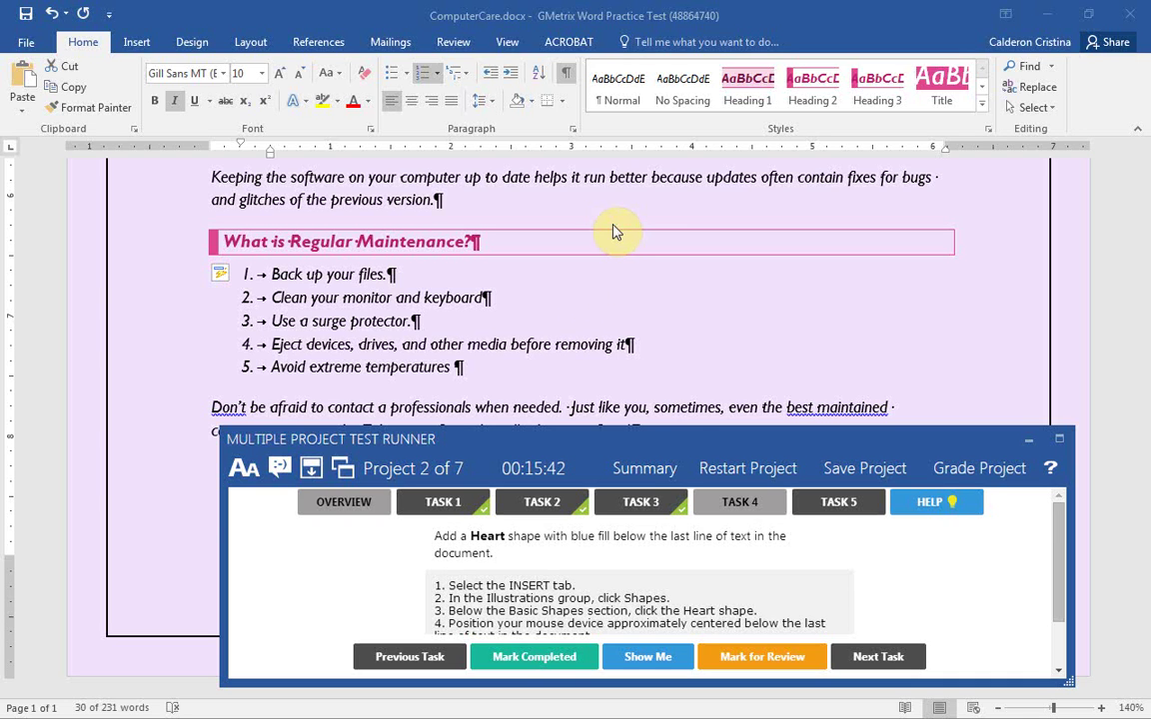
scroll(598, 532, "down", 2)
left_click(705, 334)
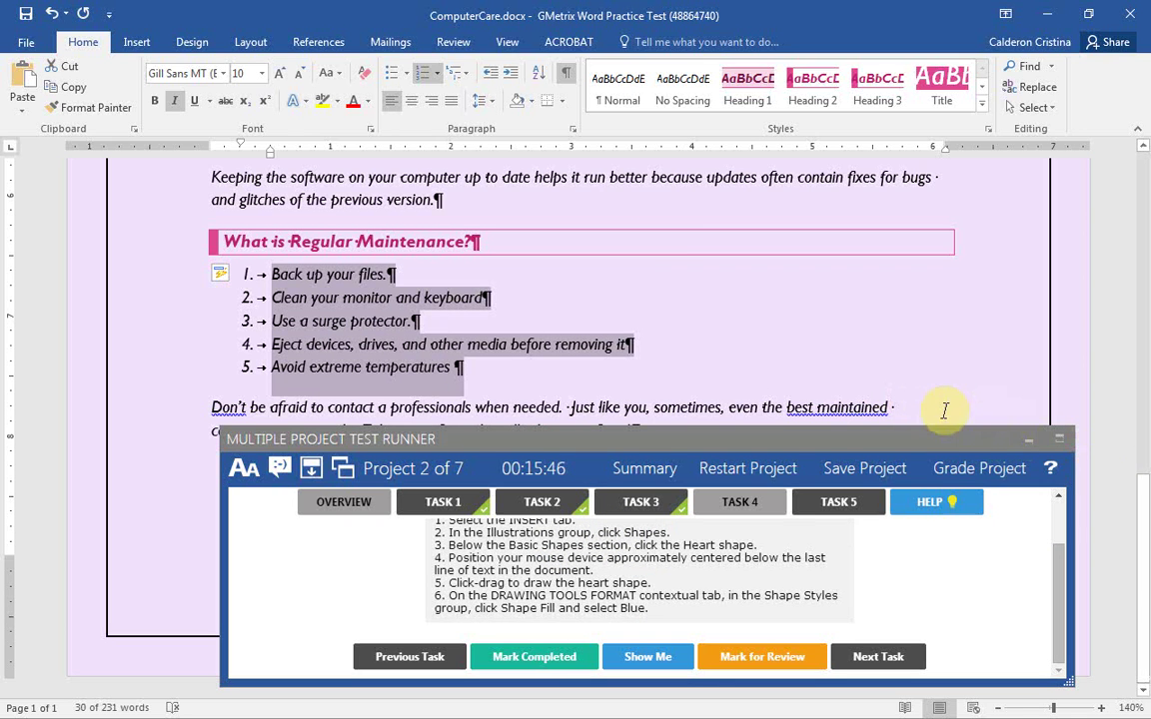
Insert a 1" by 1" Heart shape roughly centered below the document's last line of text and fill it with standard Blue.
left_click_drag(945, 439, 832, 151)
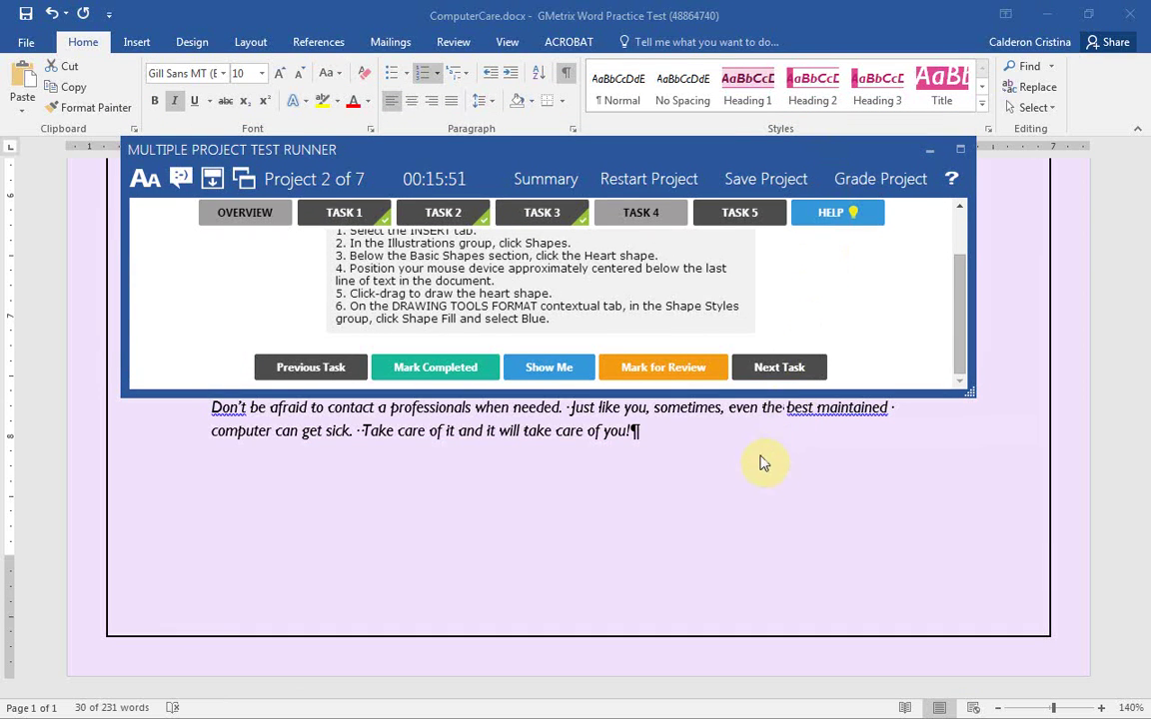
left_click(657, 437)
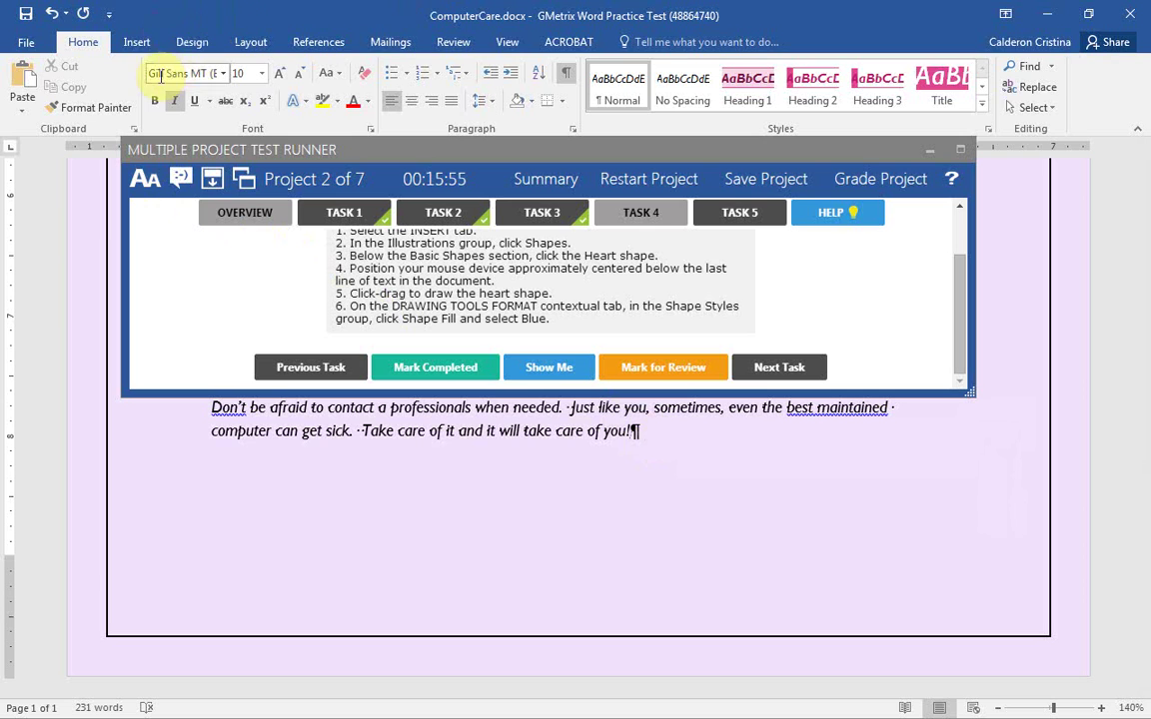
left_click(148, 43)
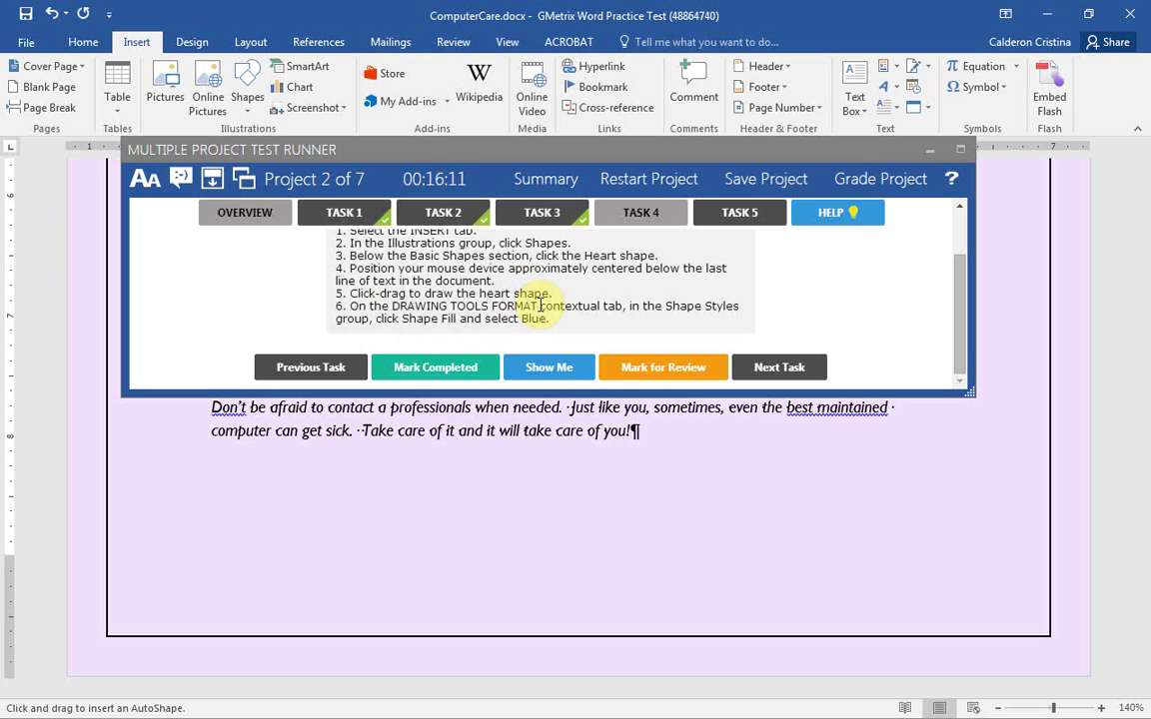
left_click(576, 489)
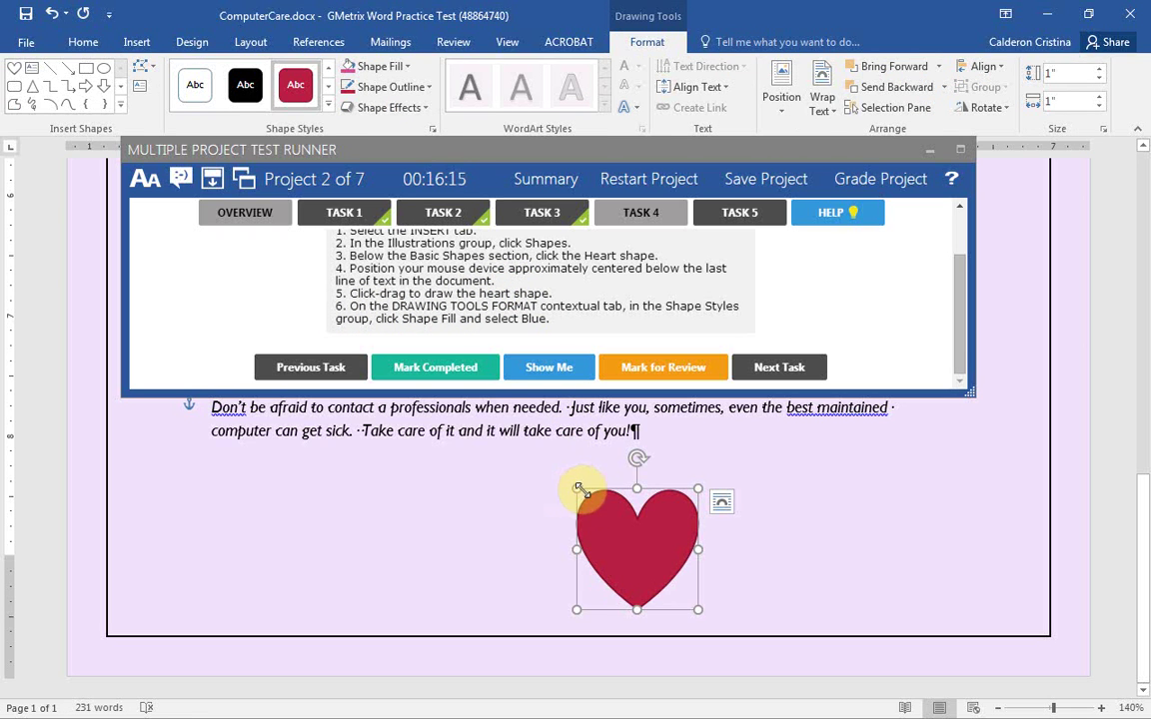
left_click(604, 508)
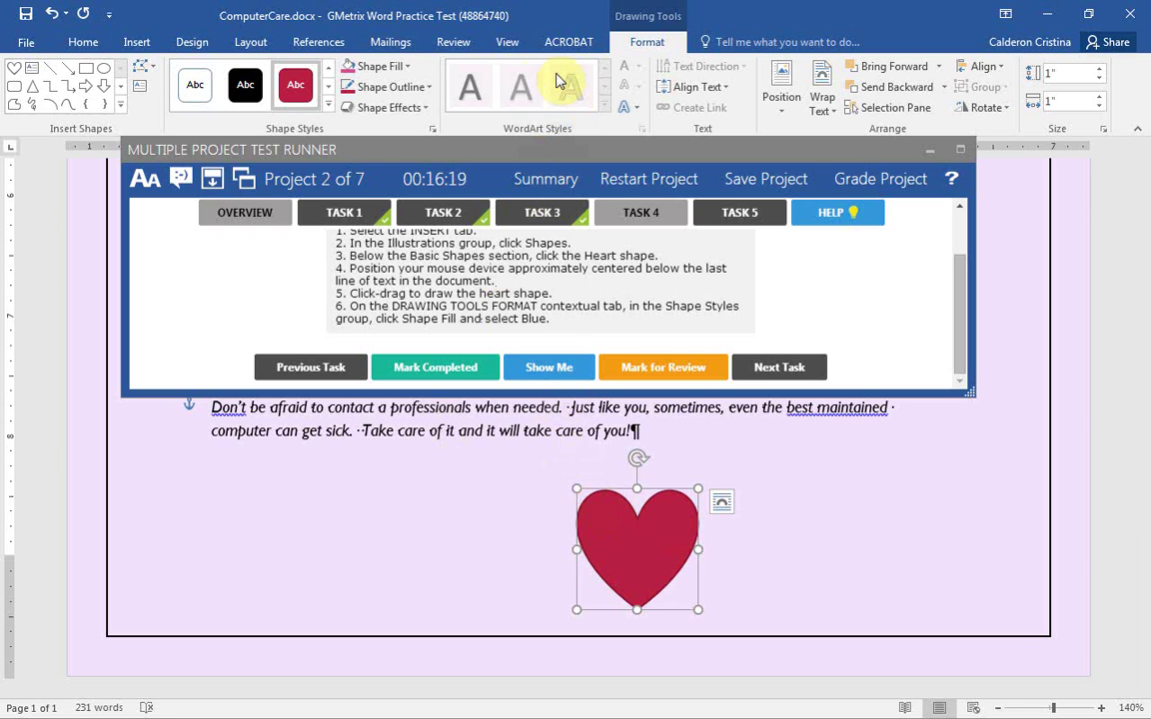
left_click(368, 70)
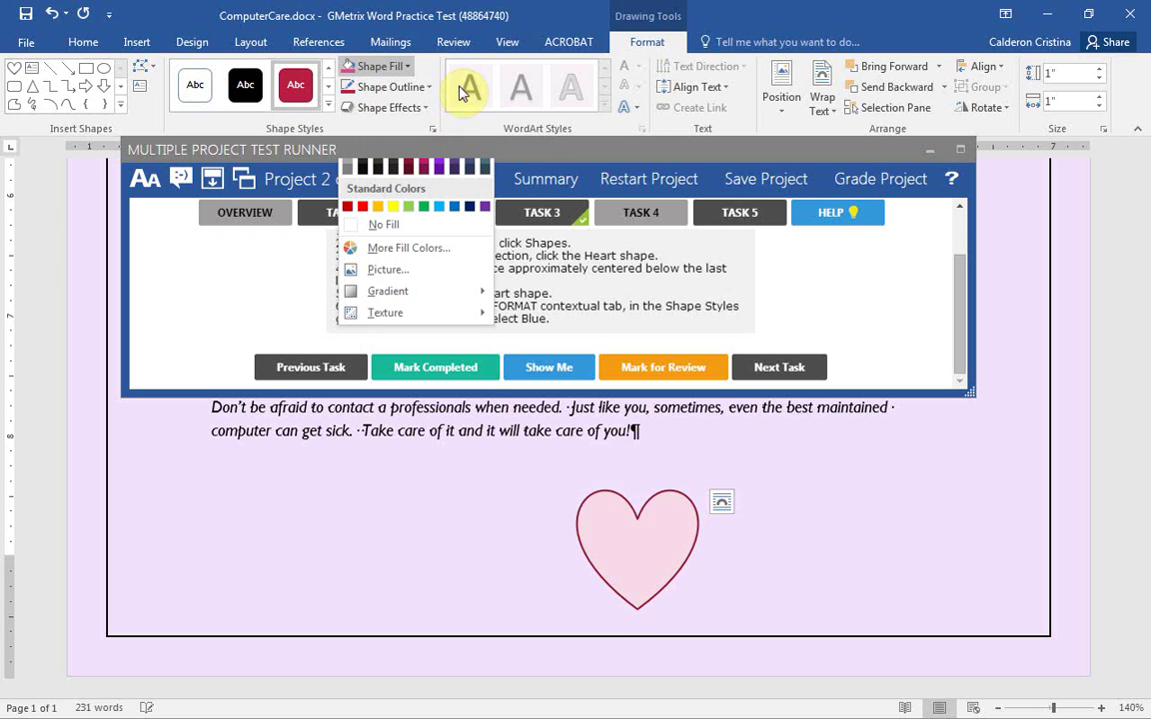
left_click(455, 208)
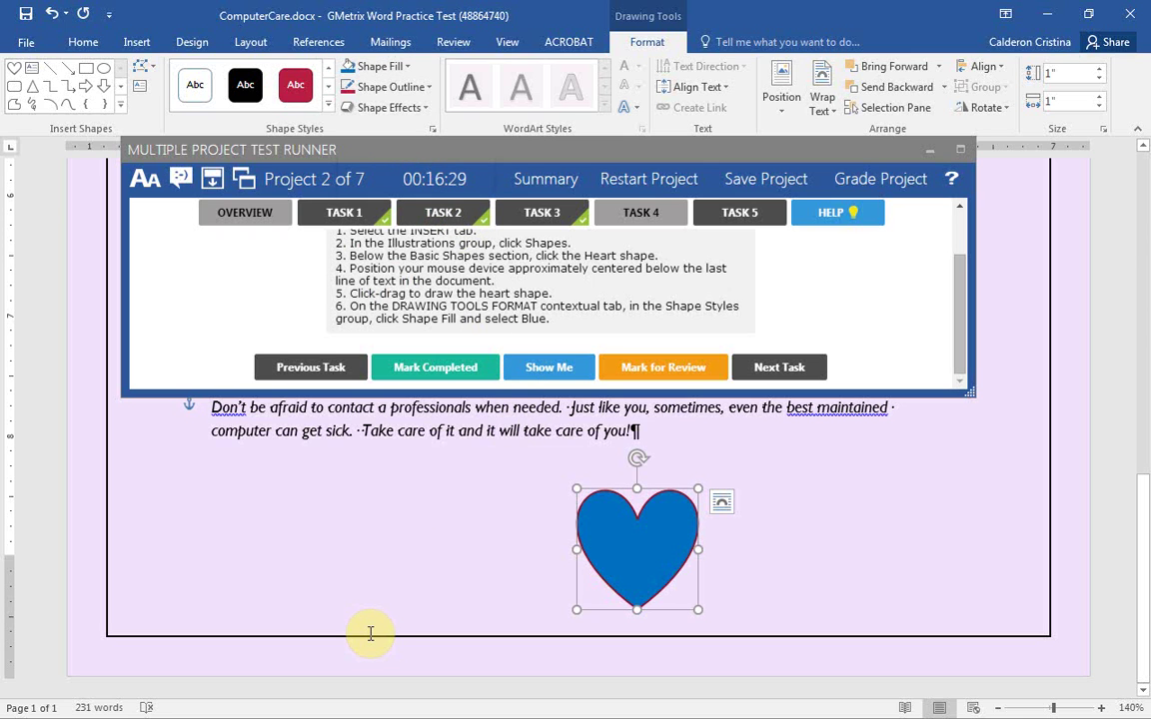
Mark Task 4 as completed and open the Task 5 instructions.
left_click(474, 380)
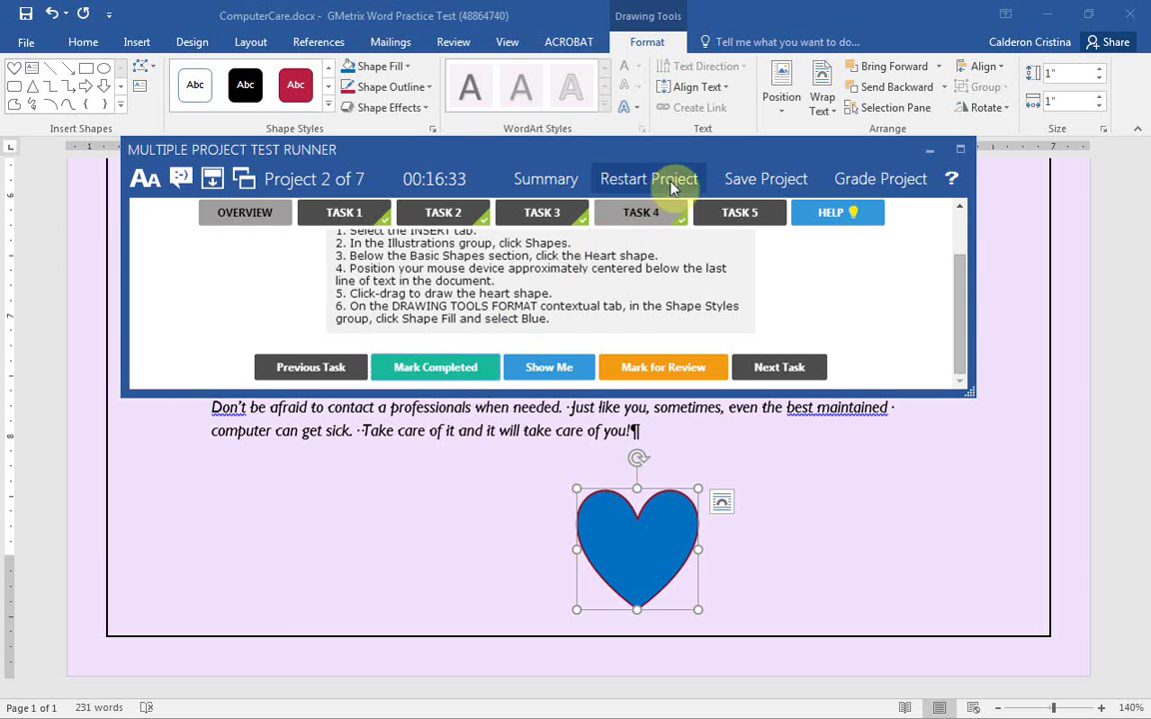
left_click(749, 219)
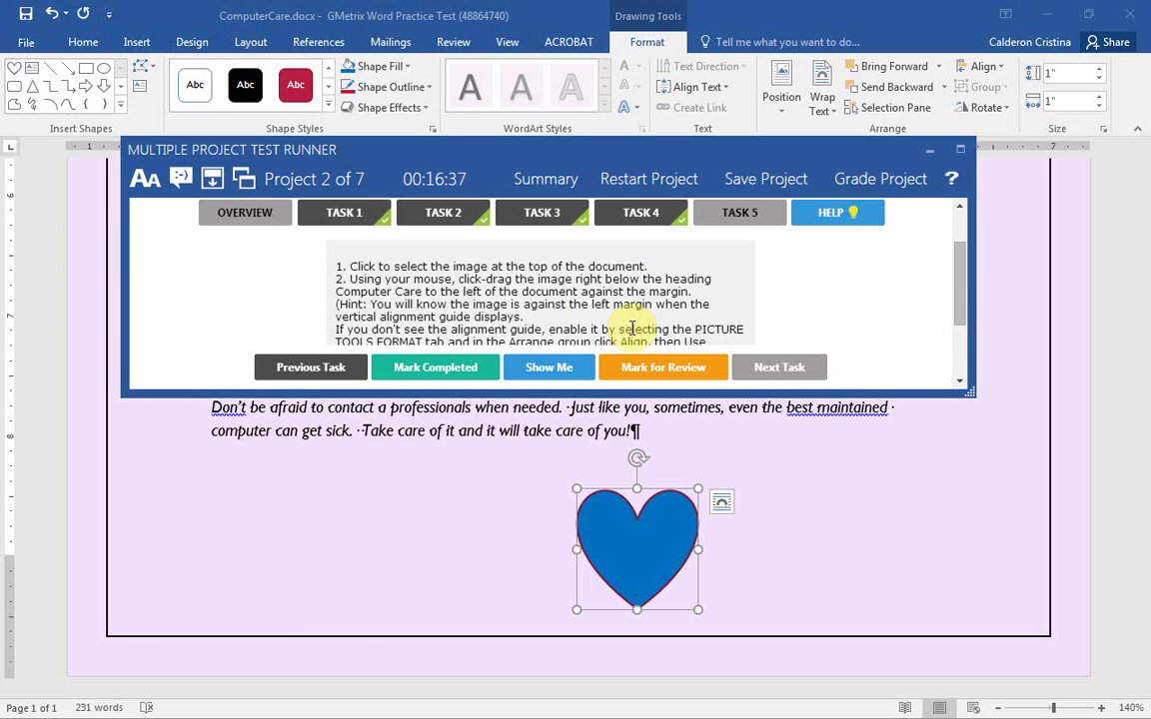
Move the stethoscope image near the document's start to the left margin, just below the Computer Care heading.
scroll(430, 320, "up", 3)
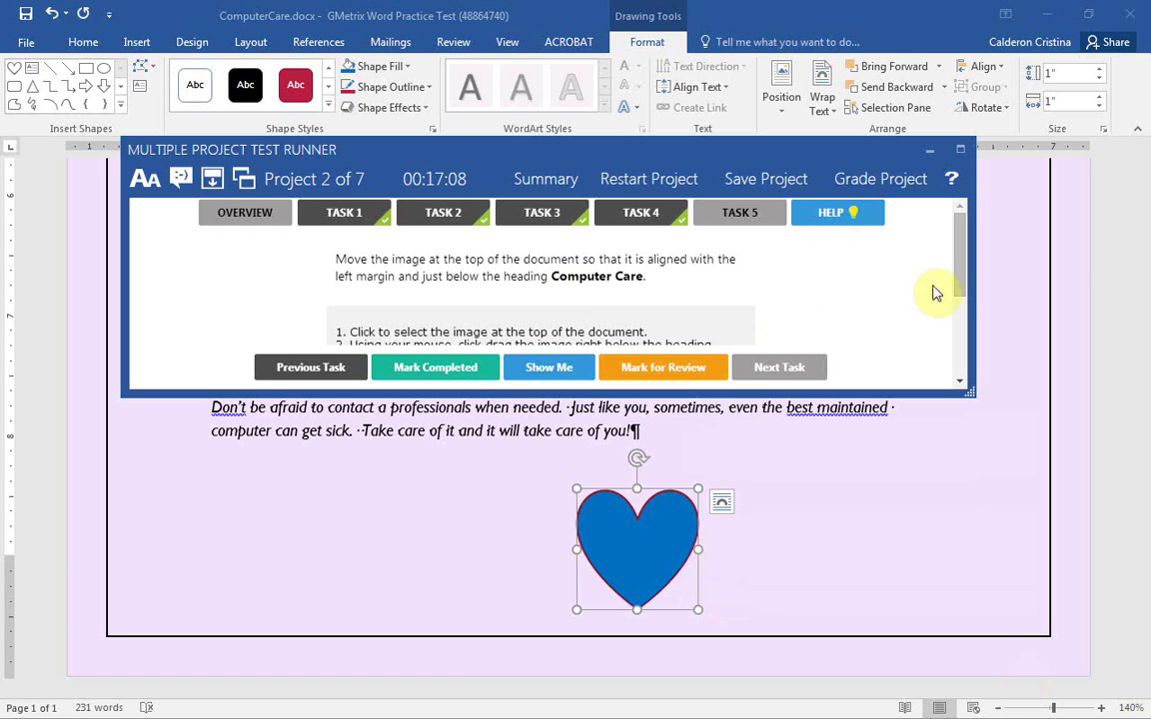
left_click_drag(963, 282, 979, 313)
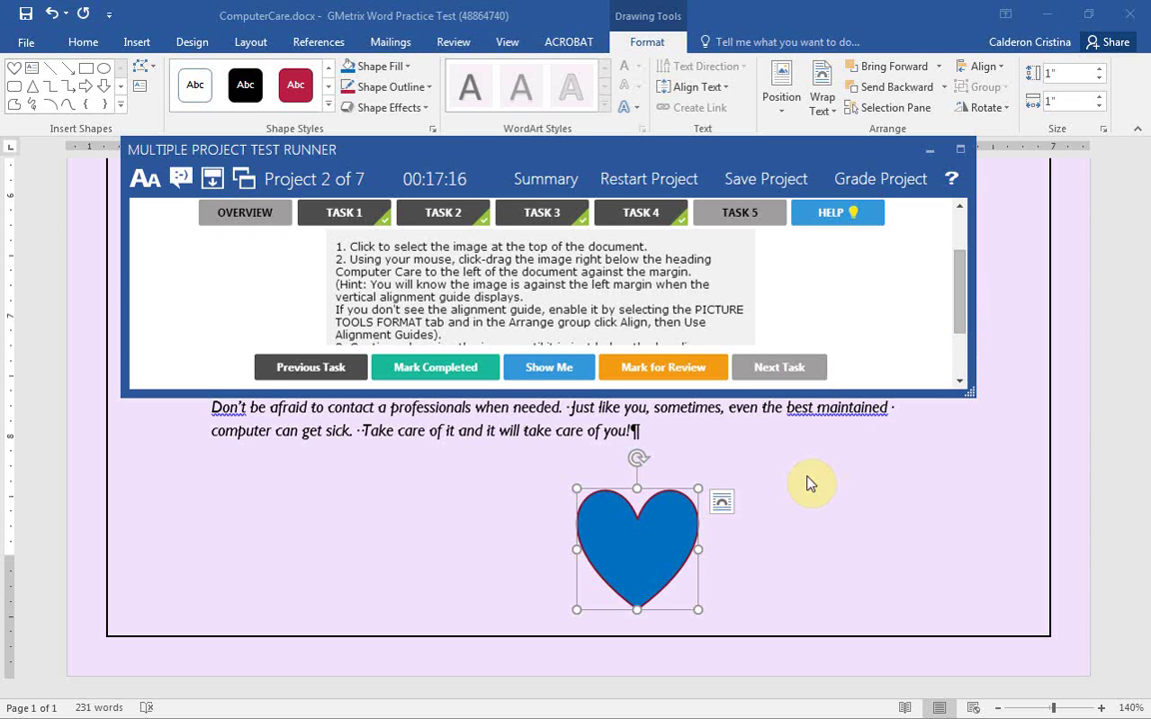
left_click_drag(760, 152, 795, 385)
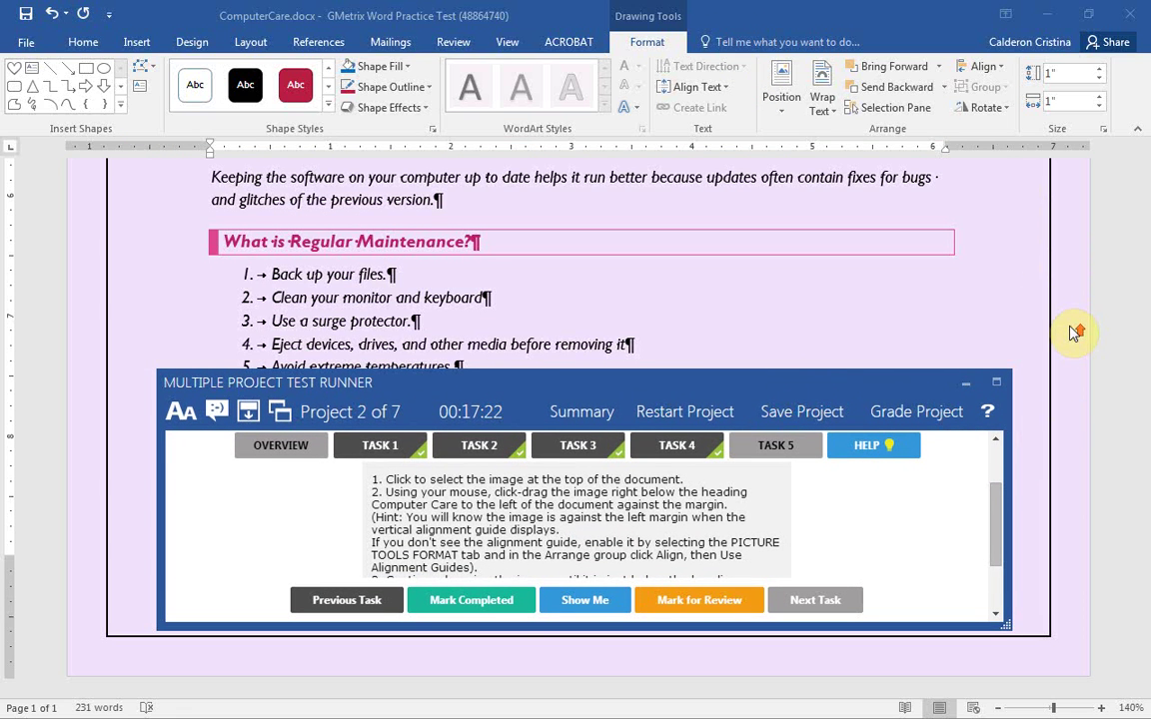
left_click(979, 290)
scroll(1027, 310, "up", 3)
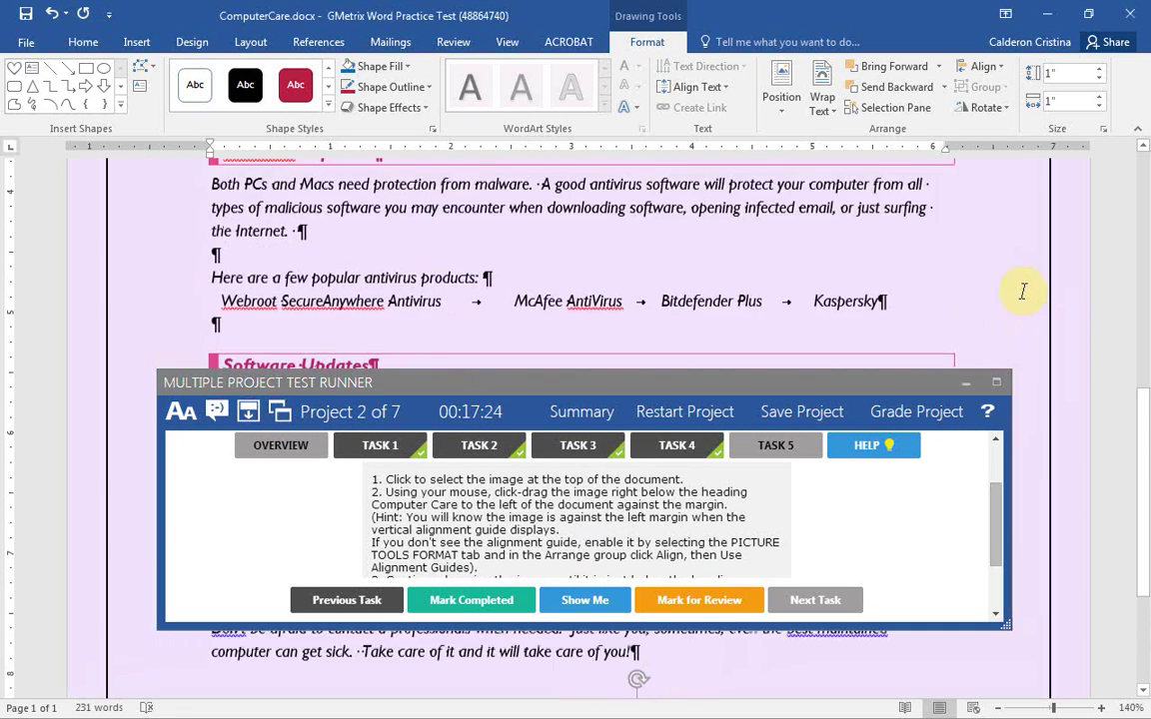
scroll(1028, 293, "up", 10)
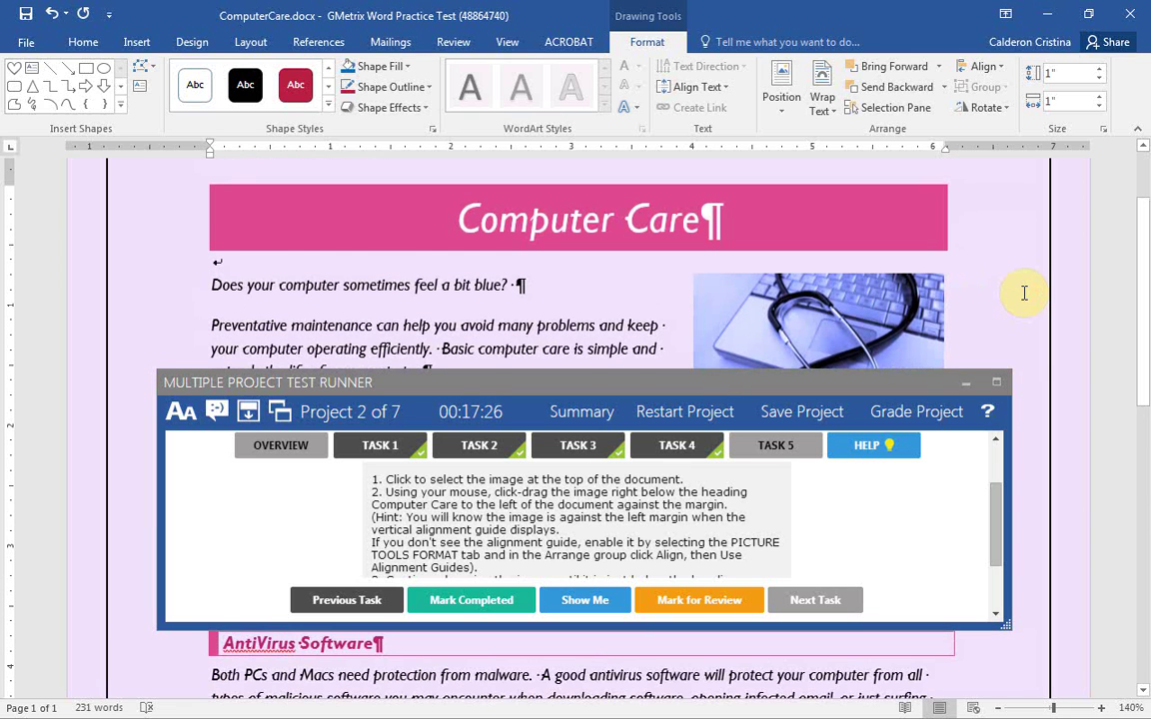
scroll(1021, 294, "down", 1)
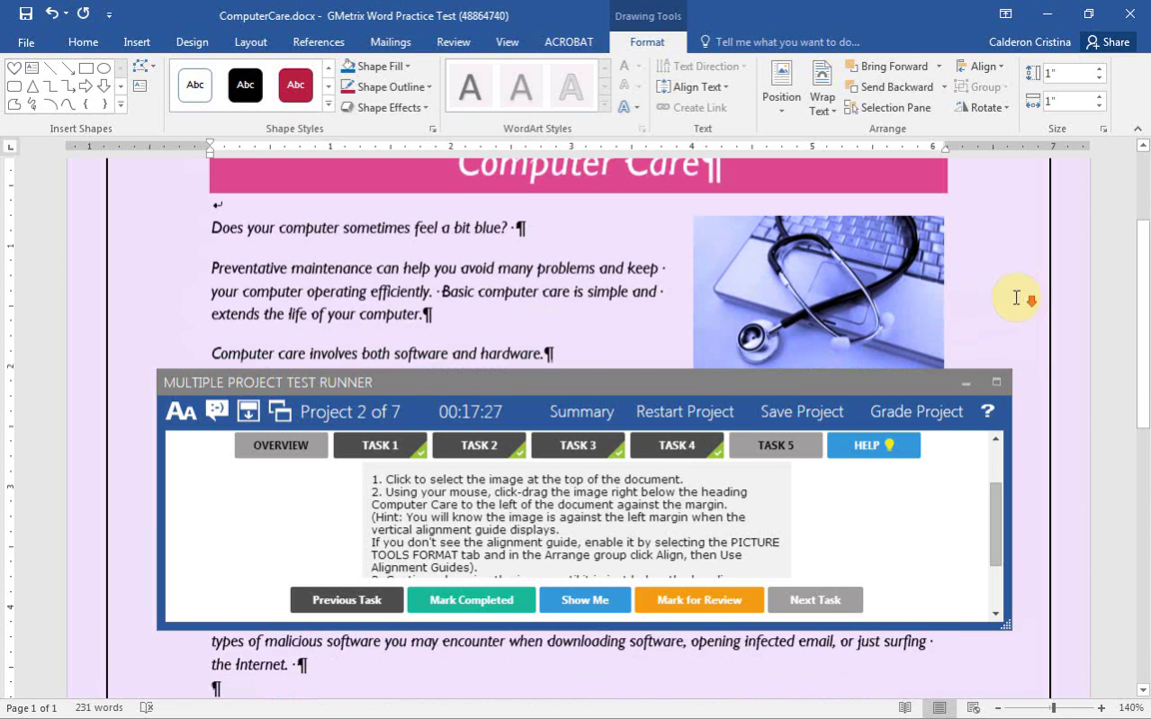
left_click(878, 248)
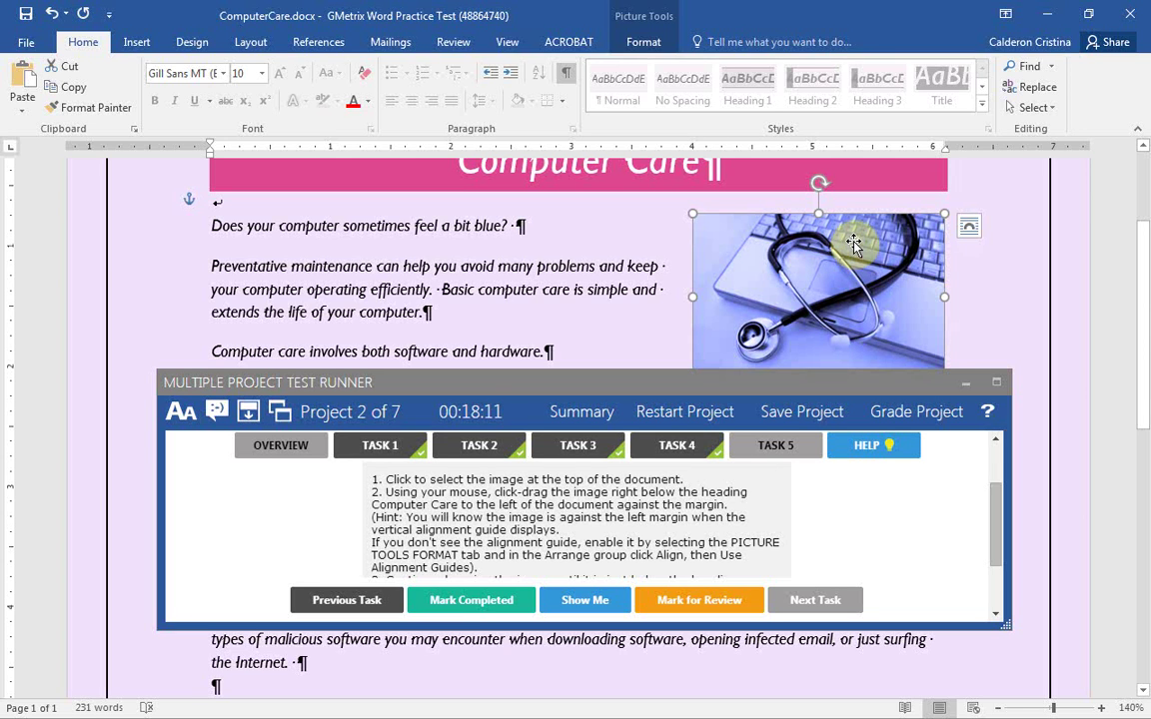
left_click(651, 46)
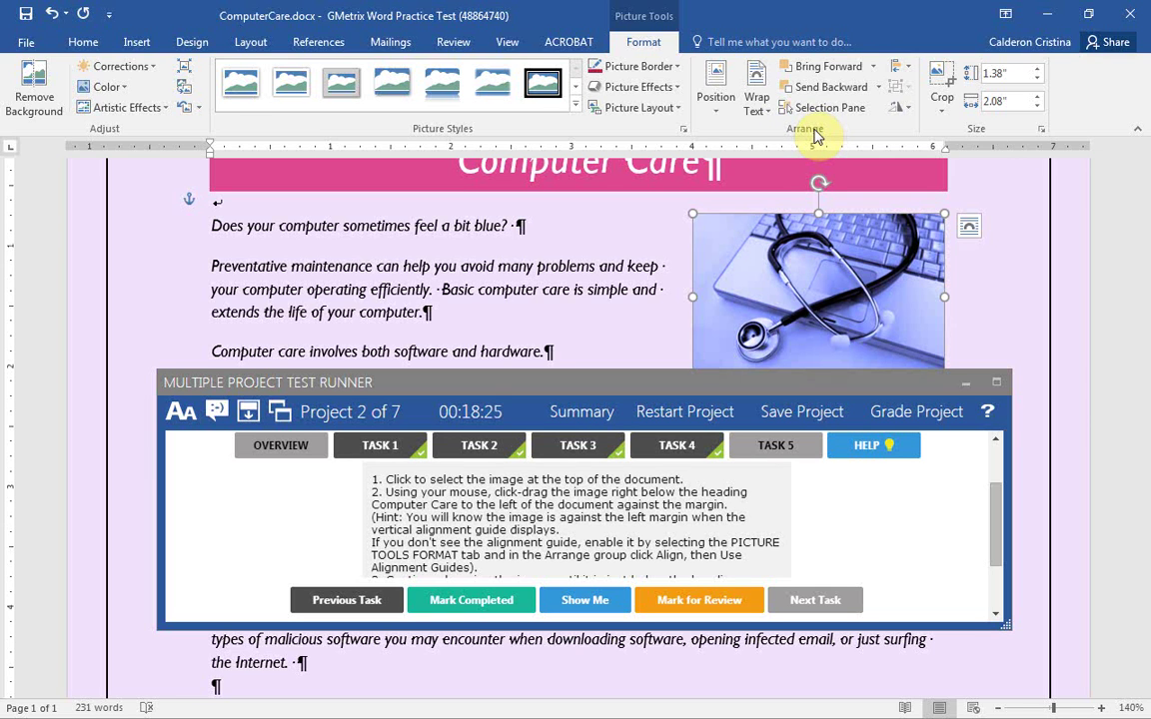
left_click(902, 68)
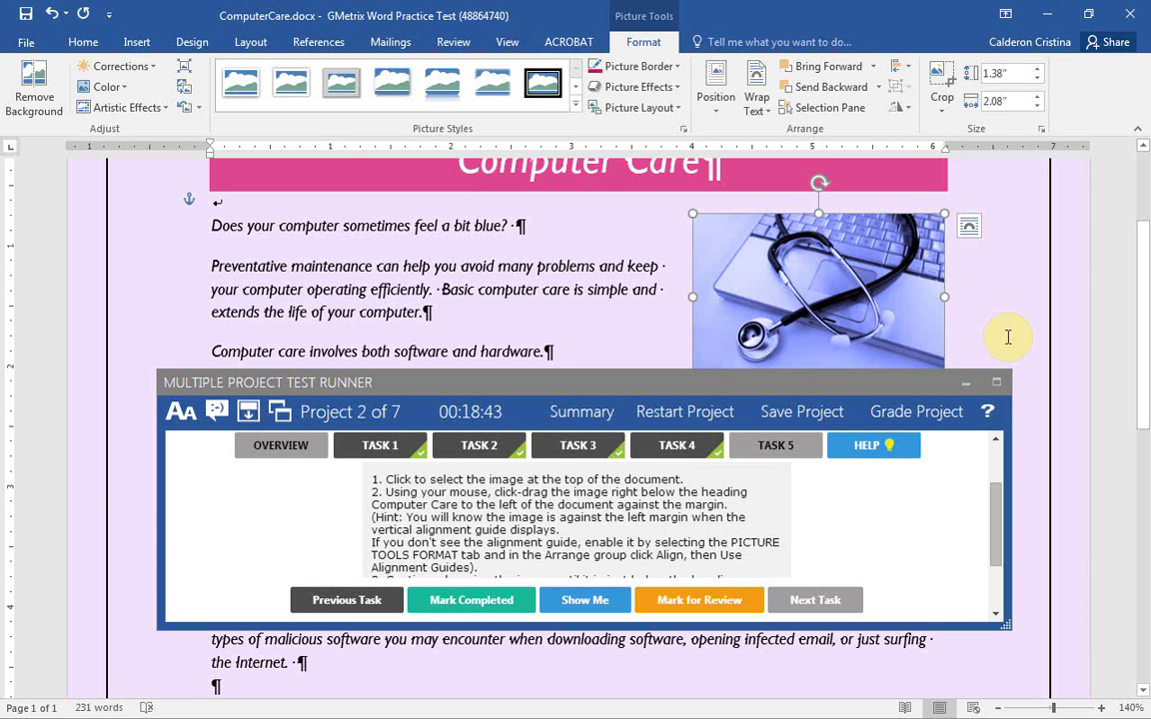
left_click_drag(829, 222, 344, 221)
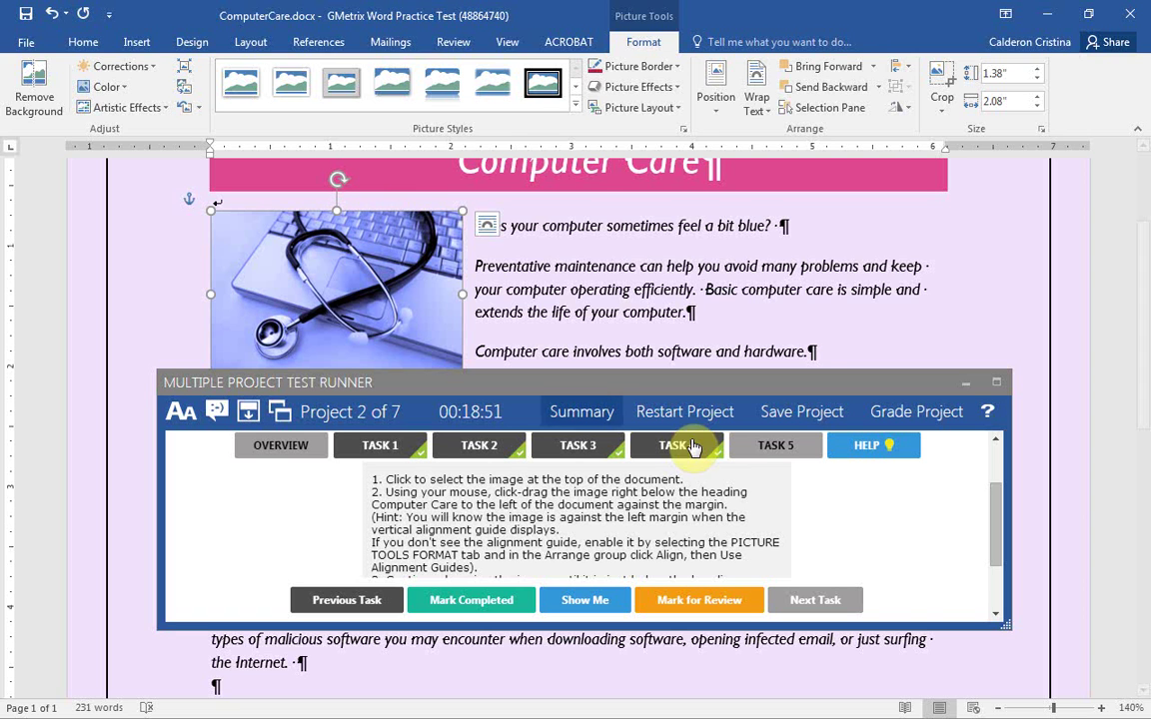
Check the image placement against the remaining Task 5 instructions, mark Task 5 as completed and grade the project.
scroll(927, 526, "down", 2)
scroll(939, 539, "up", 1)
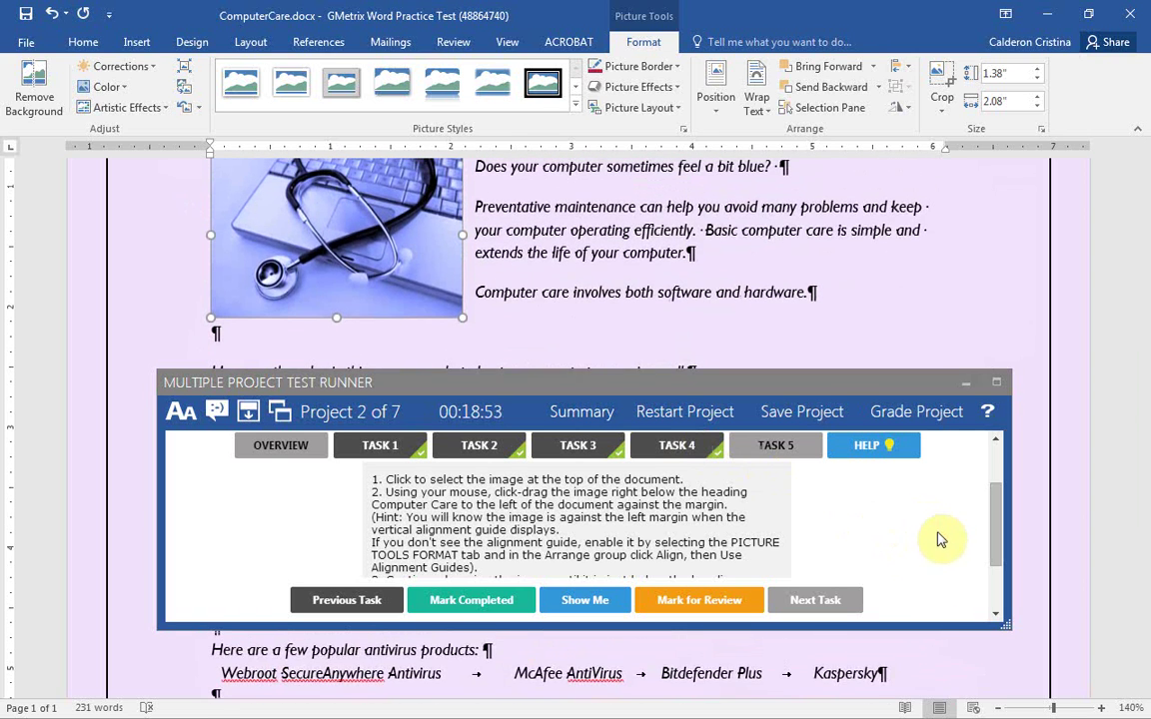
scroll(940, 534, "down", 2)
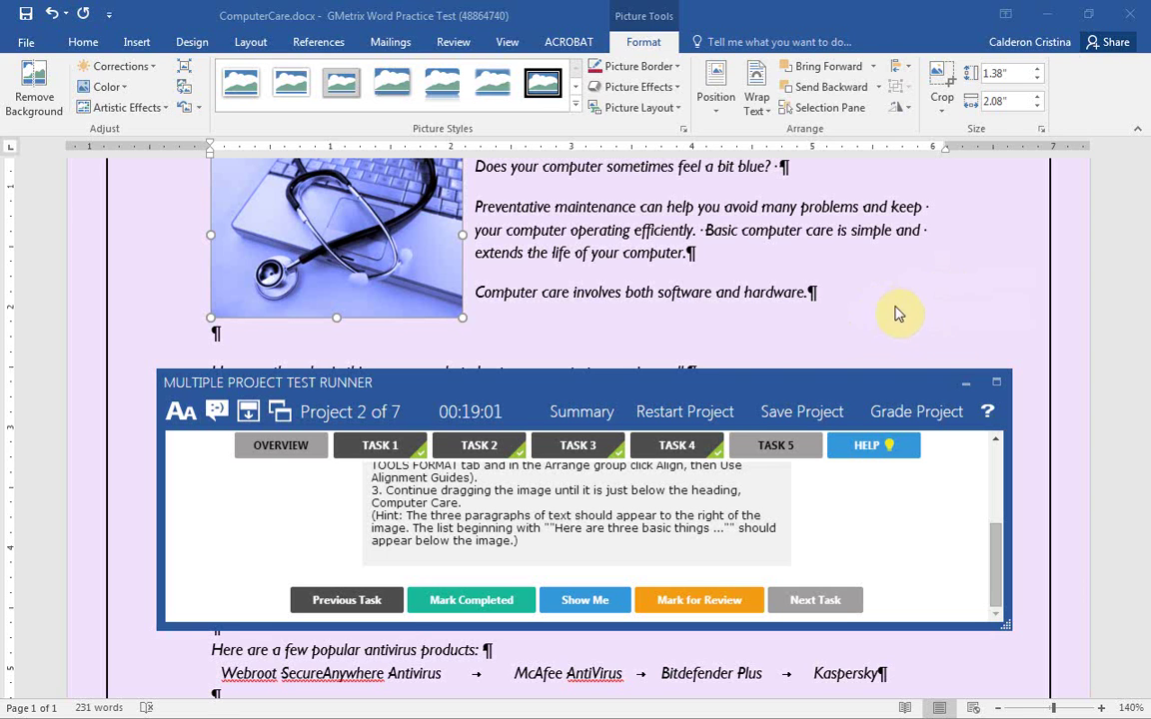
scroll(934, 305, "up", 1)
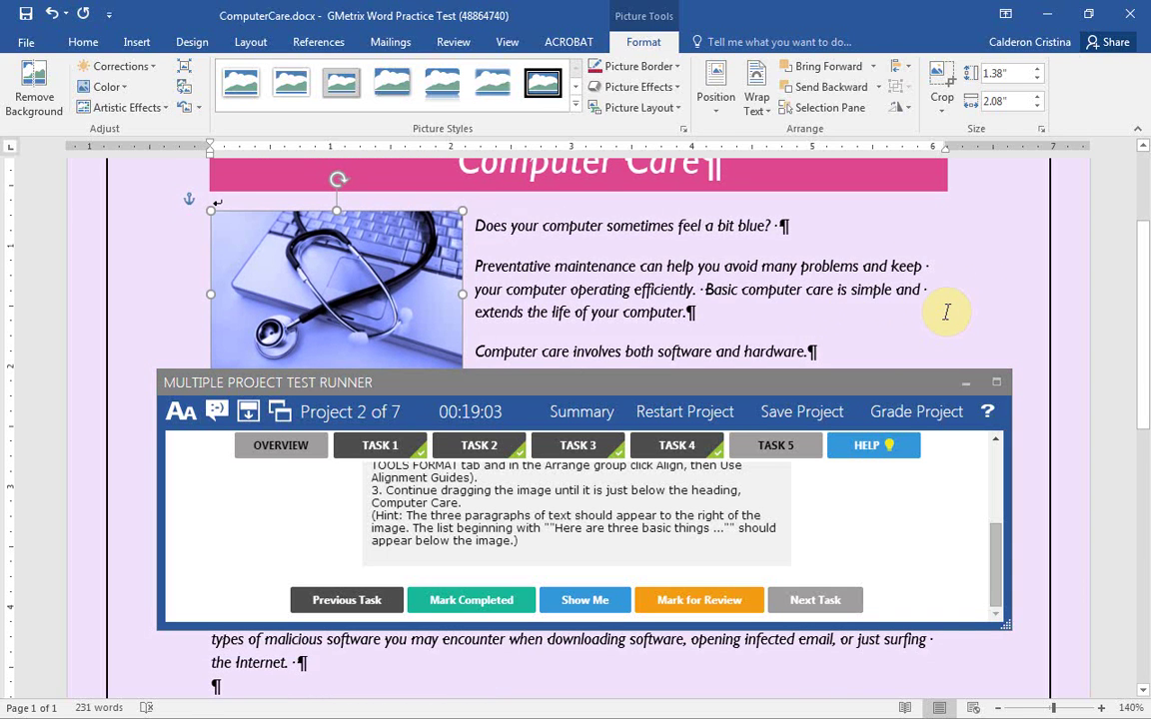
scroll(946, 311, "down", 1)
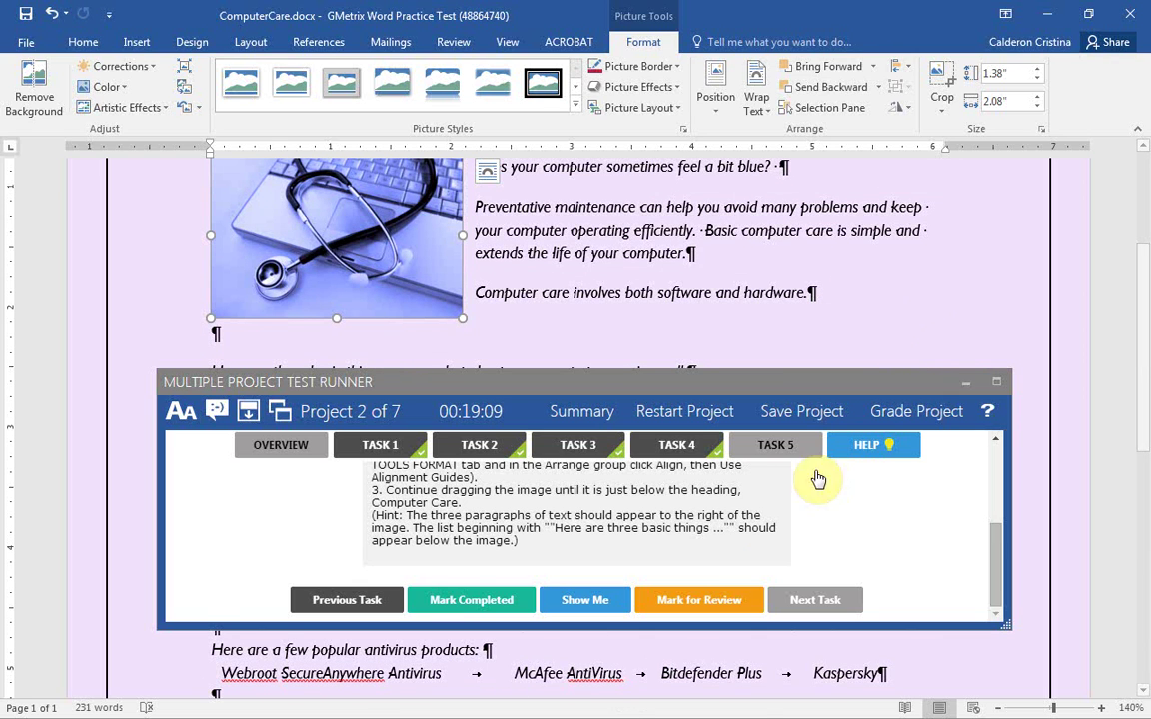
left_click(466, 607)
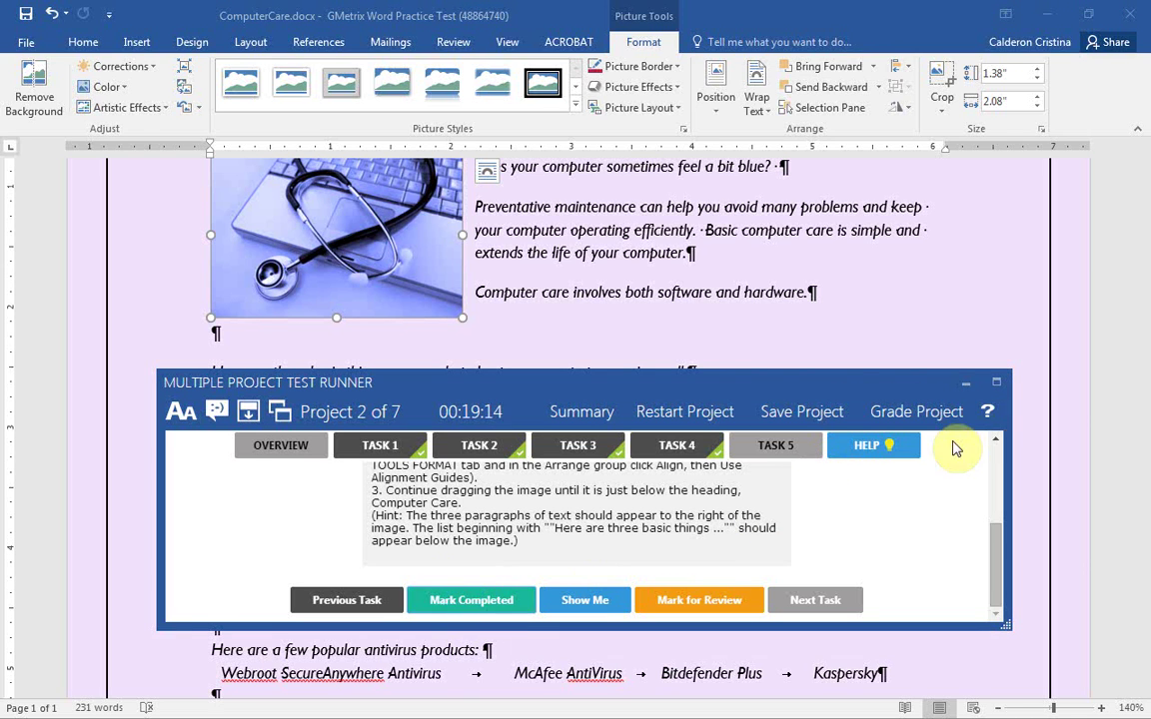
left_click(936, 414)
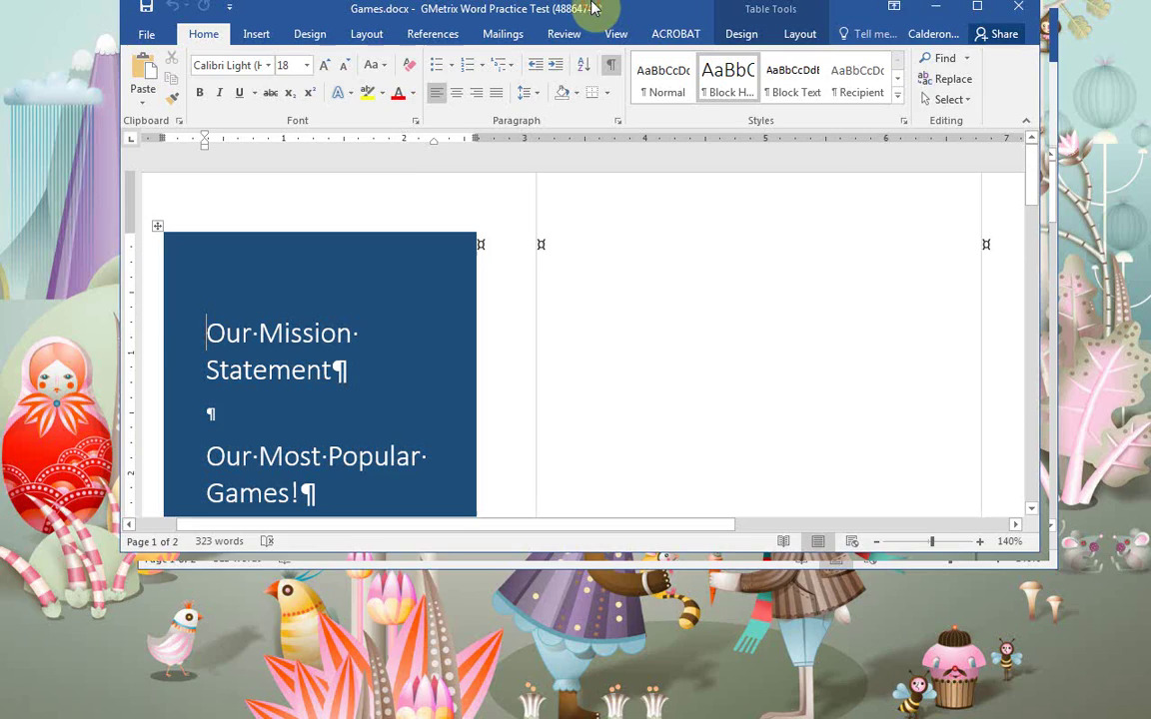
Maximize the Games.docx window, and reposition and widen the test runner window so its tasks fit on one row.
double_click(537, 20)
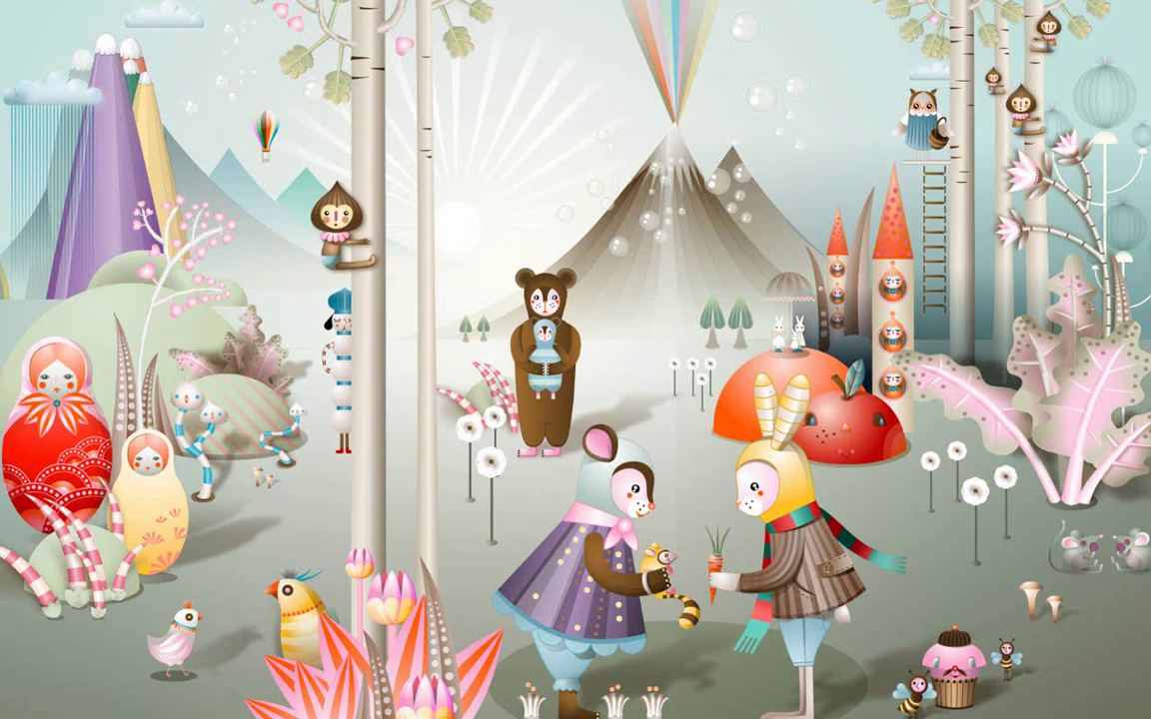
left_click_drag(0, 215, 587, 322)
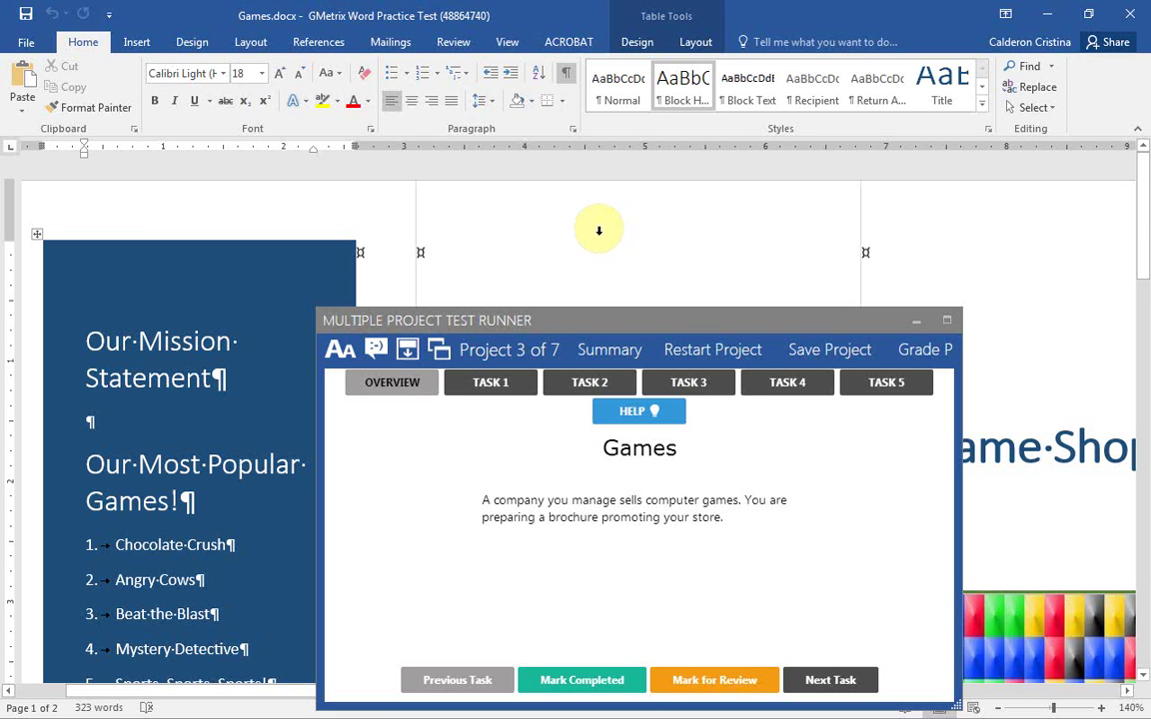
left_click_drag(599, 308, 555, 419)
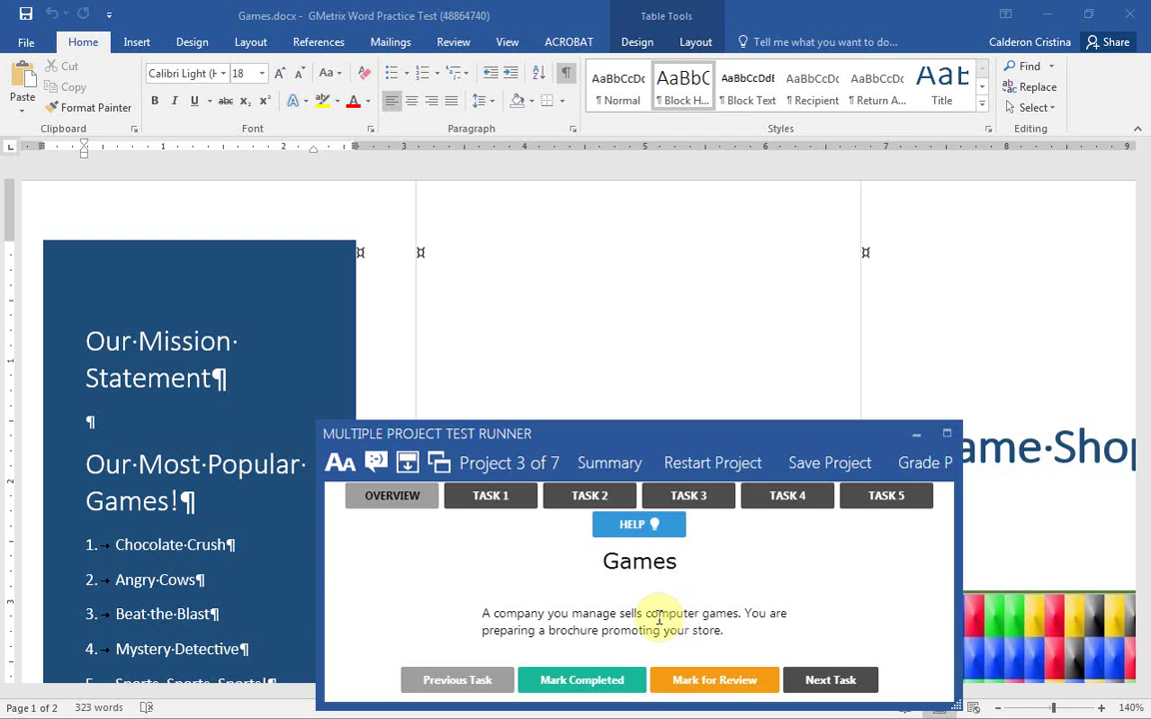
left_click_drag(318, 534, 147, 497)
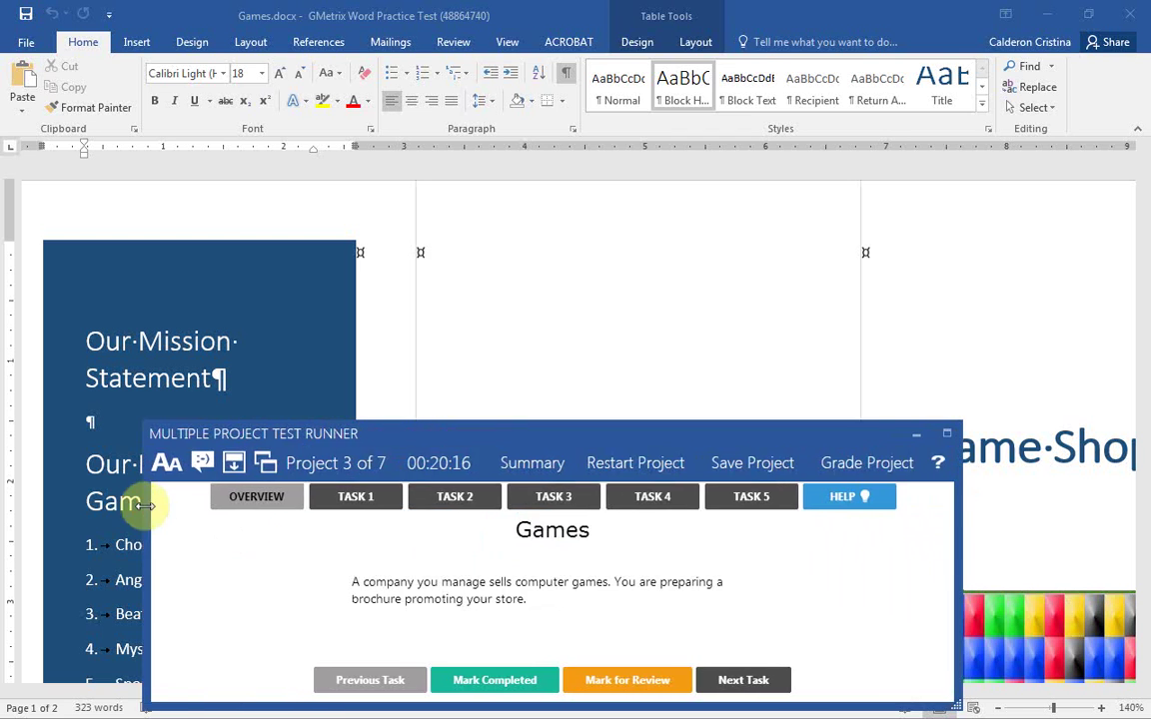
left_click(965, 554)
left_click(907, 541)
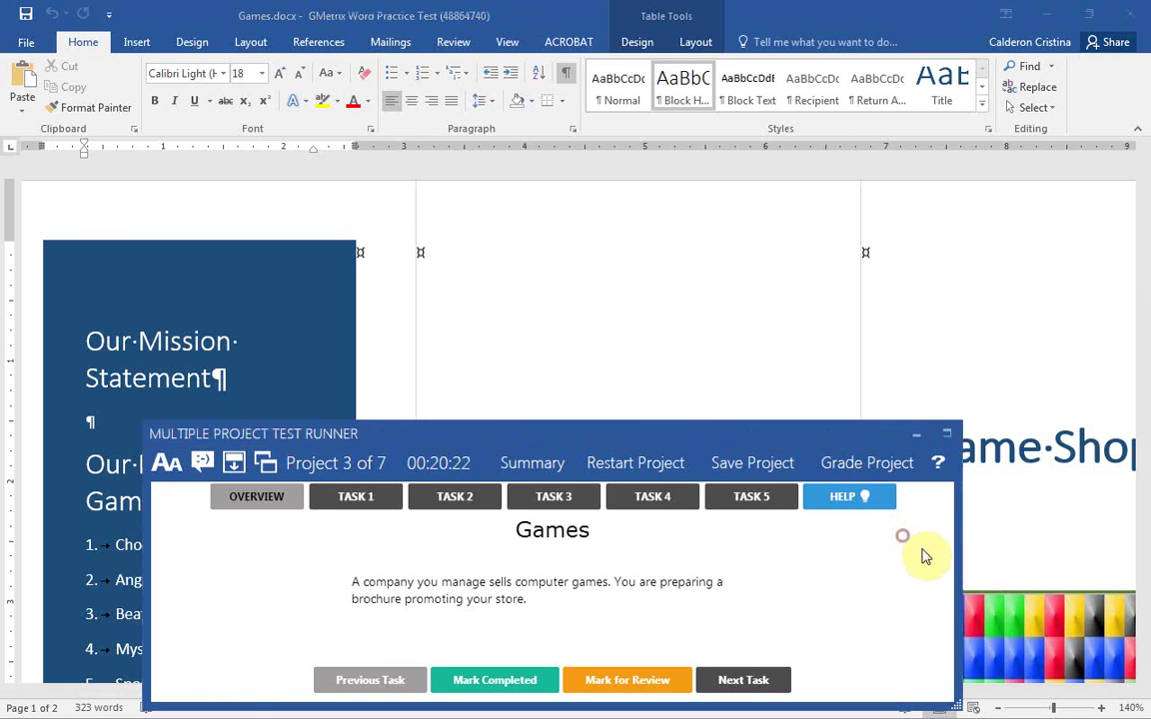
left_click_drag(959, 560, 1039, 569)
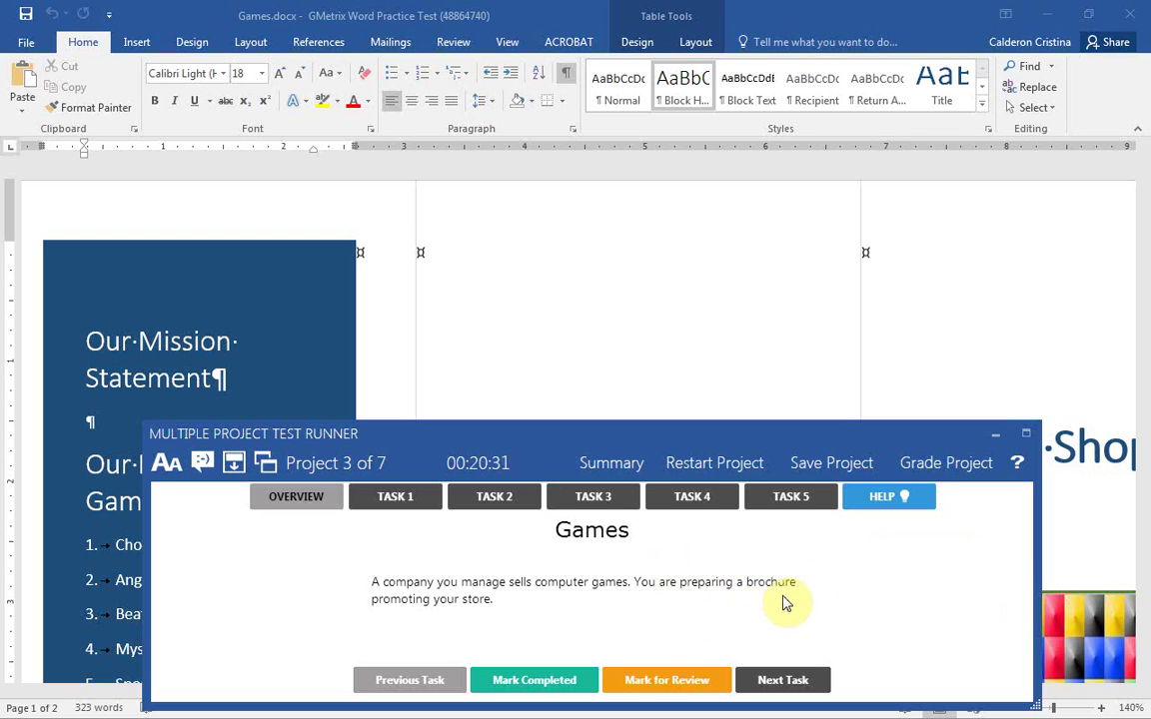
Preview Tasks 1, 2, 3 and 5 of the Games project and read the Task 5 help on removing the picture's background.
left_click(404, 496)
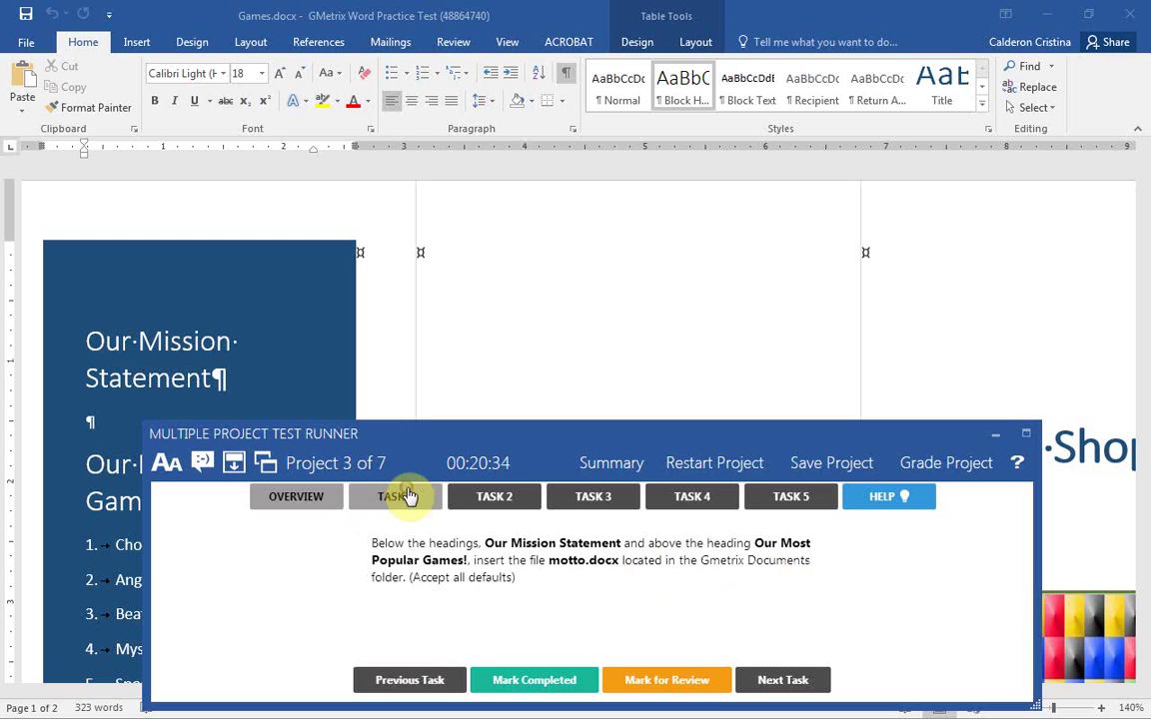
left_click(492, 497)
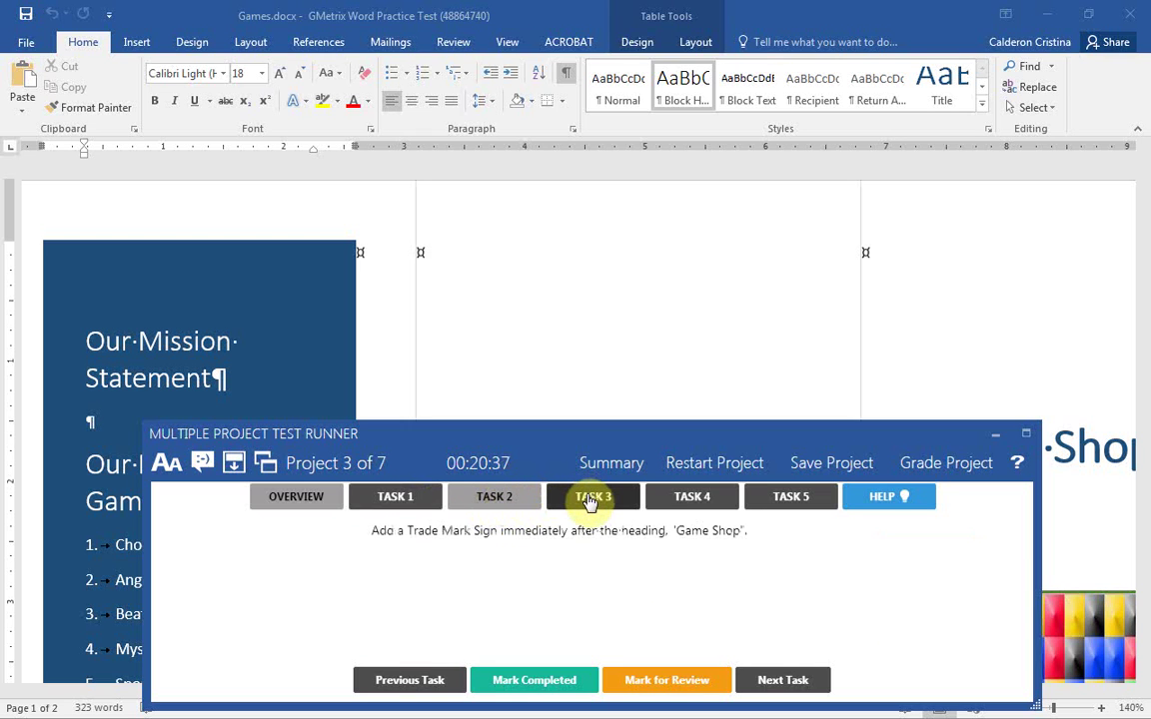
left_click(590, 498)
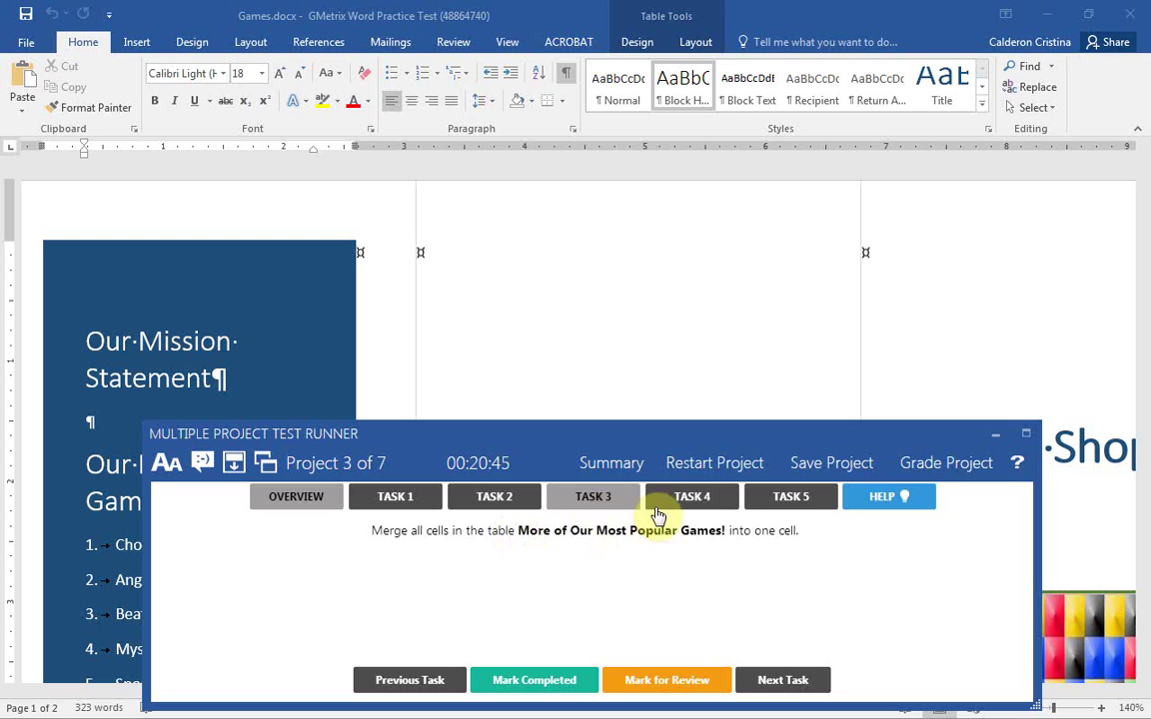
left_click(772, 503)
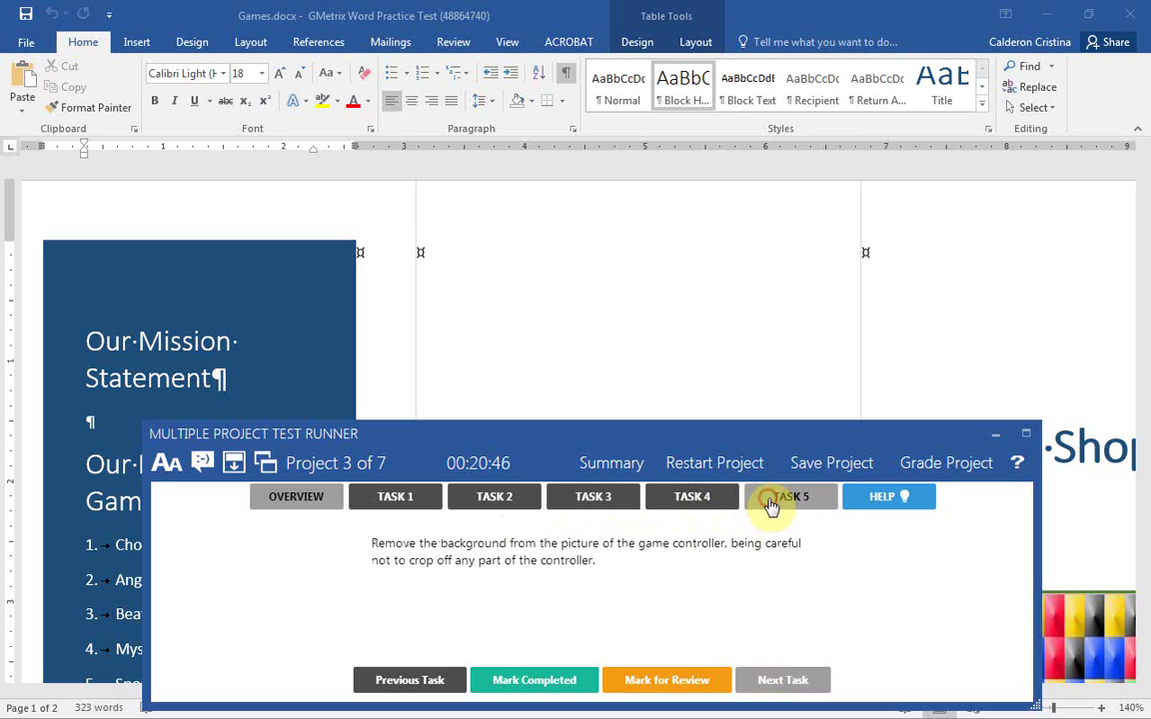
left_click(886, 499)
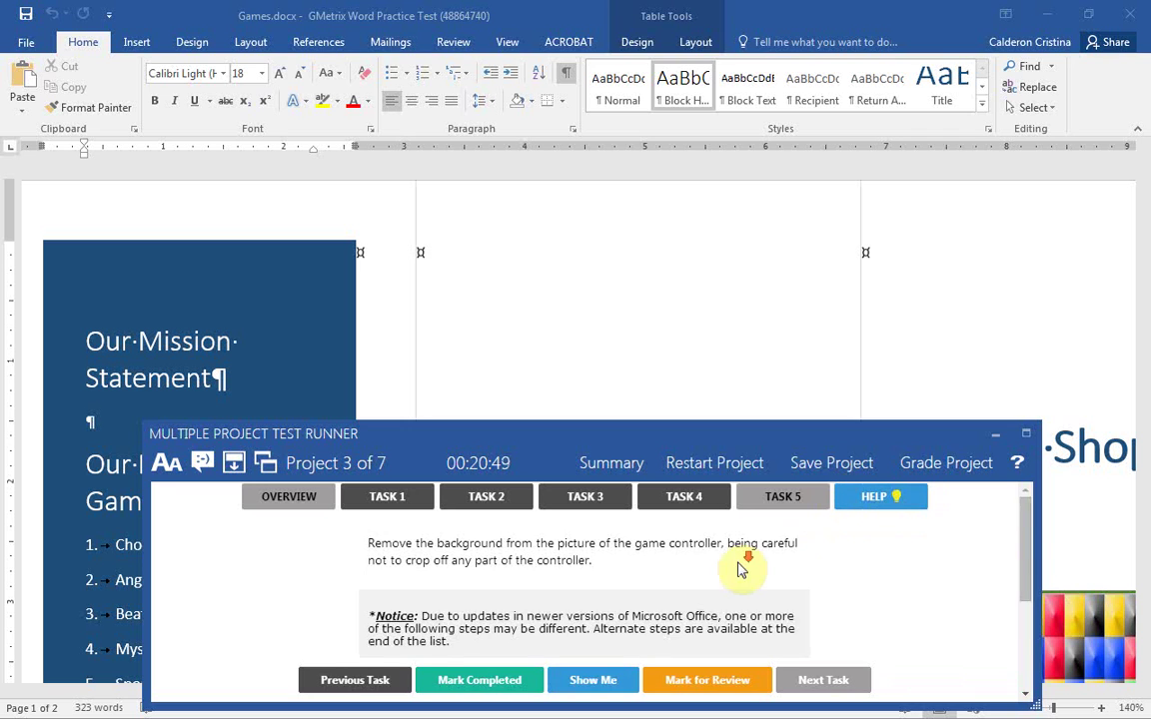
scroll(737, 570, "down", 2)
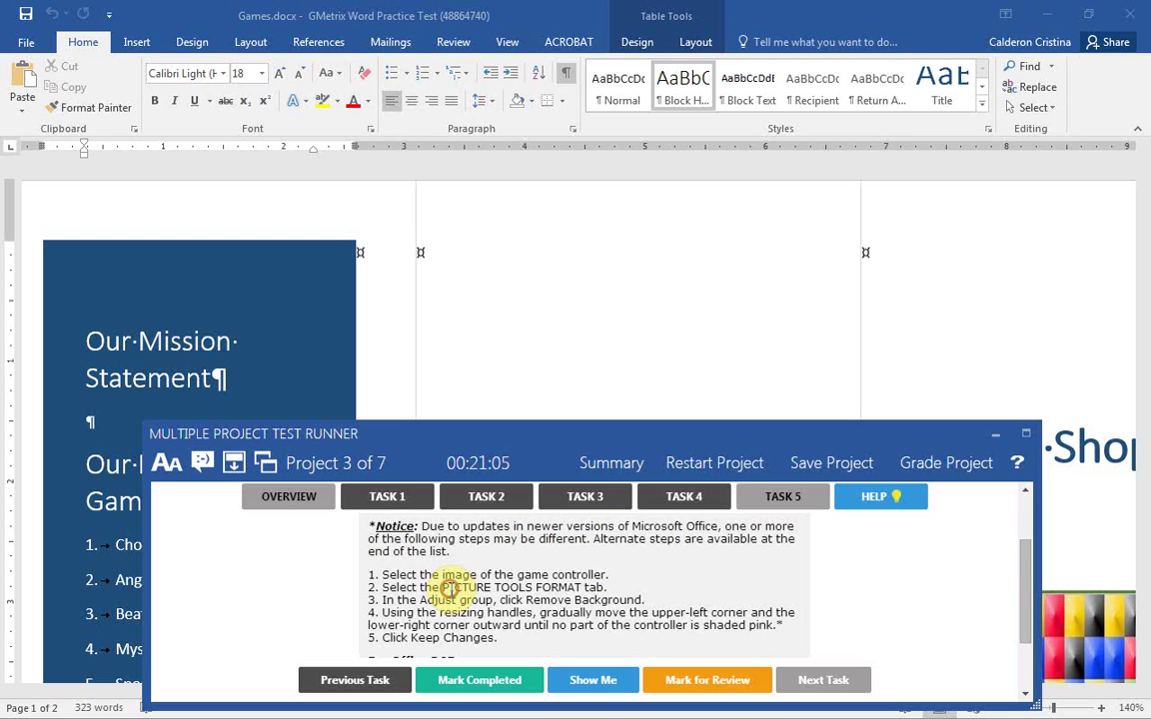
scroll(450, 584, "down", 2)
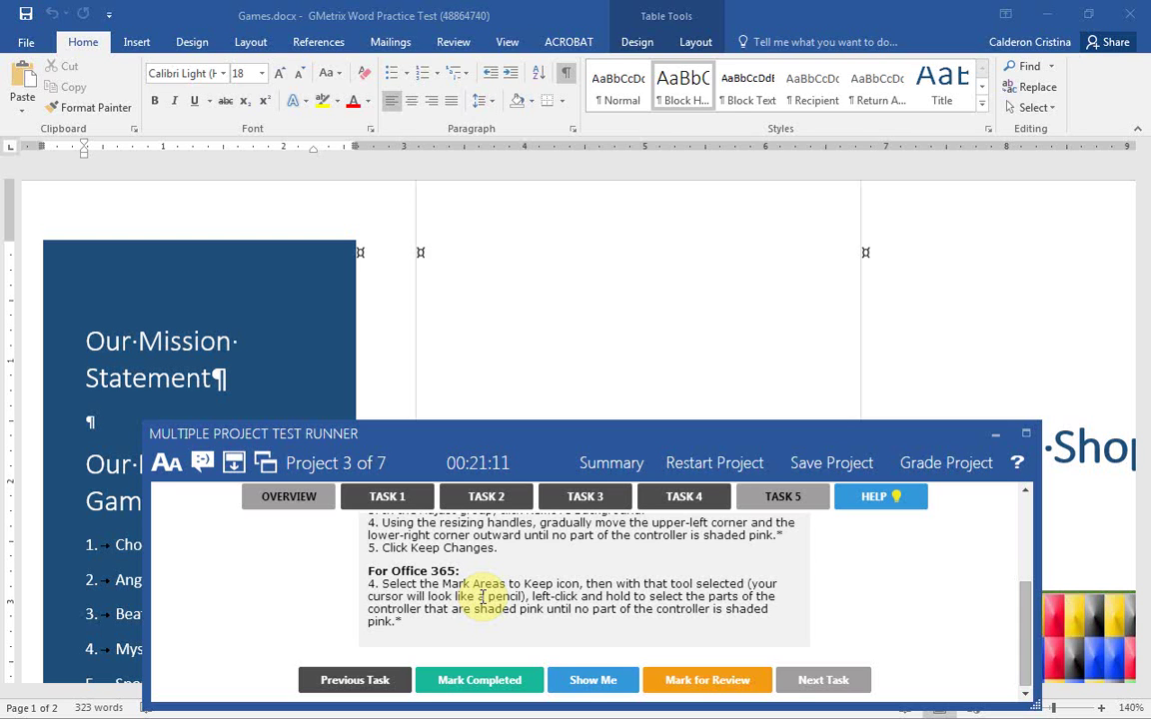
scroll(482, 596, "up", 2)
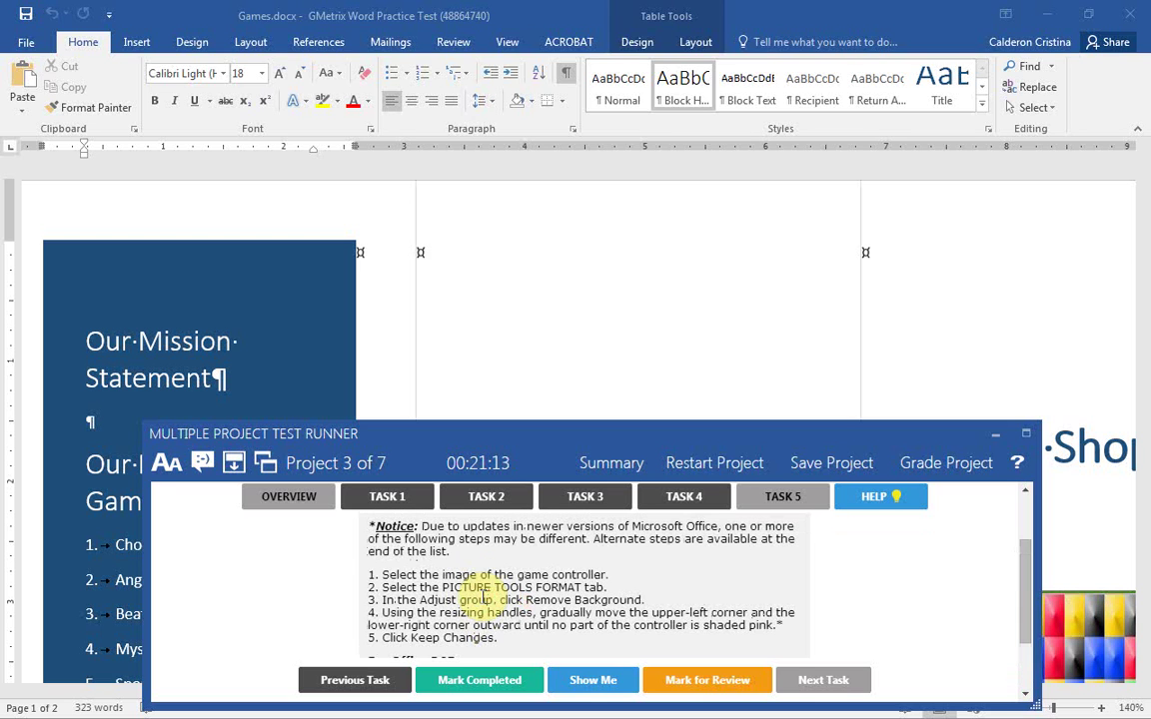
Look through both pages of Games.docx for the game controller image while keeping the Task 5 help in view.
left_click_drag(630, 439, 598, 601)
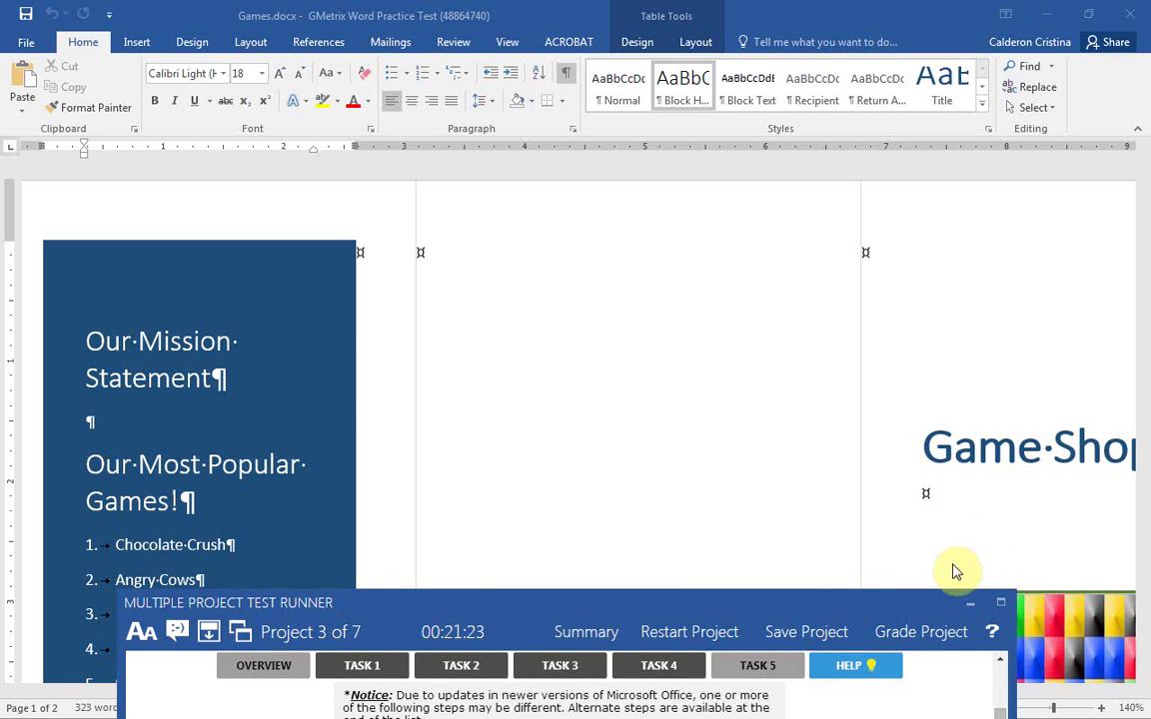
left_click_drag(812, 605, 848, 409)
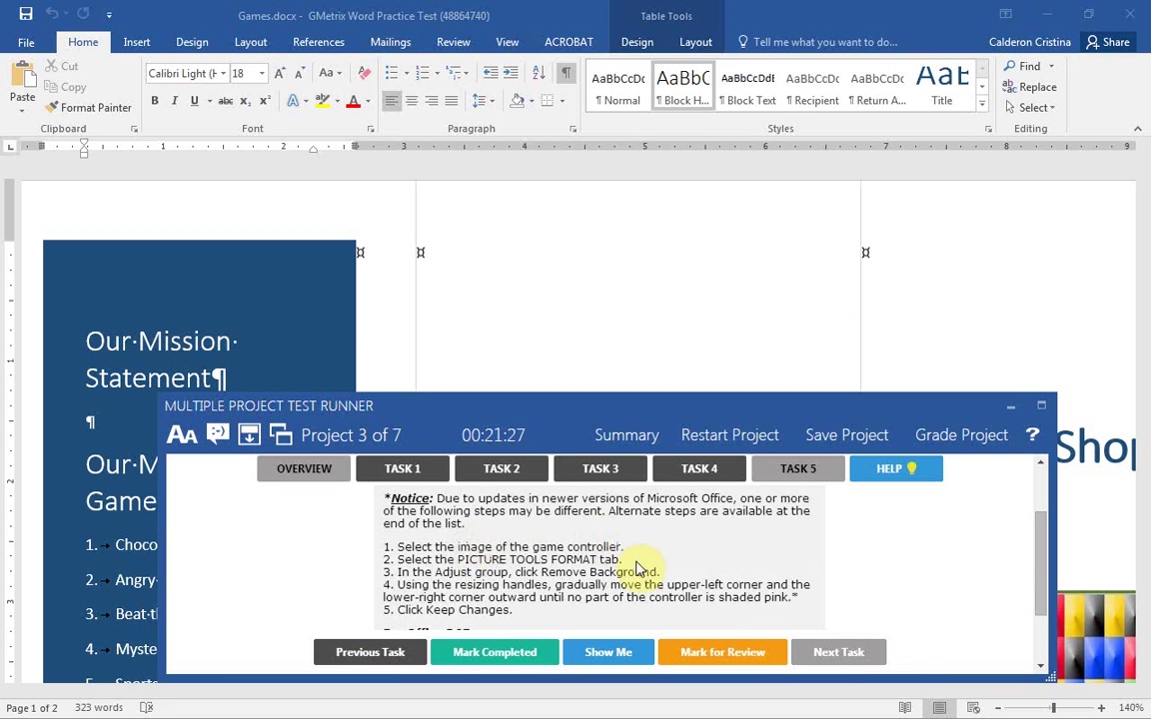
left_click(1029, 313)
scroll(1029, 313, "down", 6)
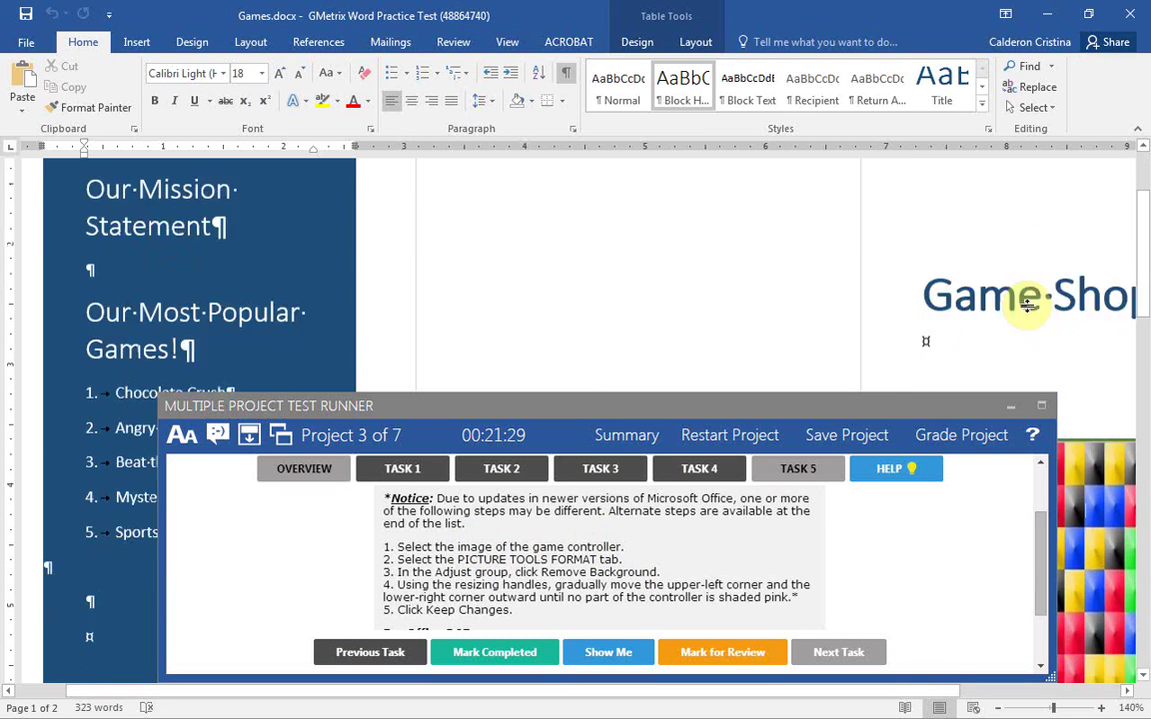
left_click_drag(842, 401, 752, 207)
left_click(1026, 542)
scroll(1028, 539, "down", 10)
scroll(1034, 539, "down", 5)
scroll(999, 524, "up", 1)
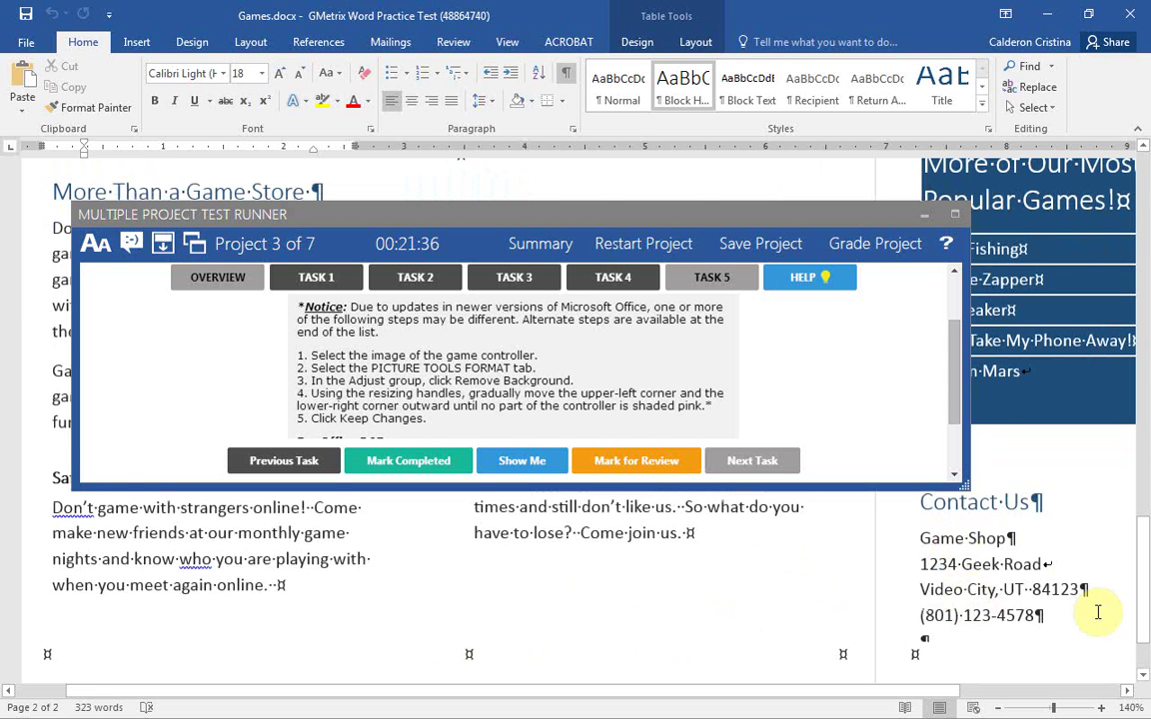
scroll(999, 599, "down", 1)
scroll(1073, 590, "up", 1)
scroll(1079, 586, "down", 1)
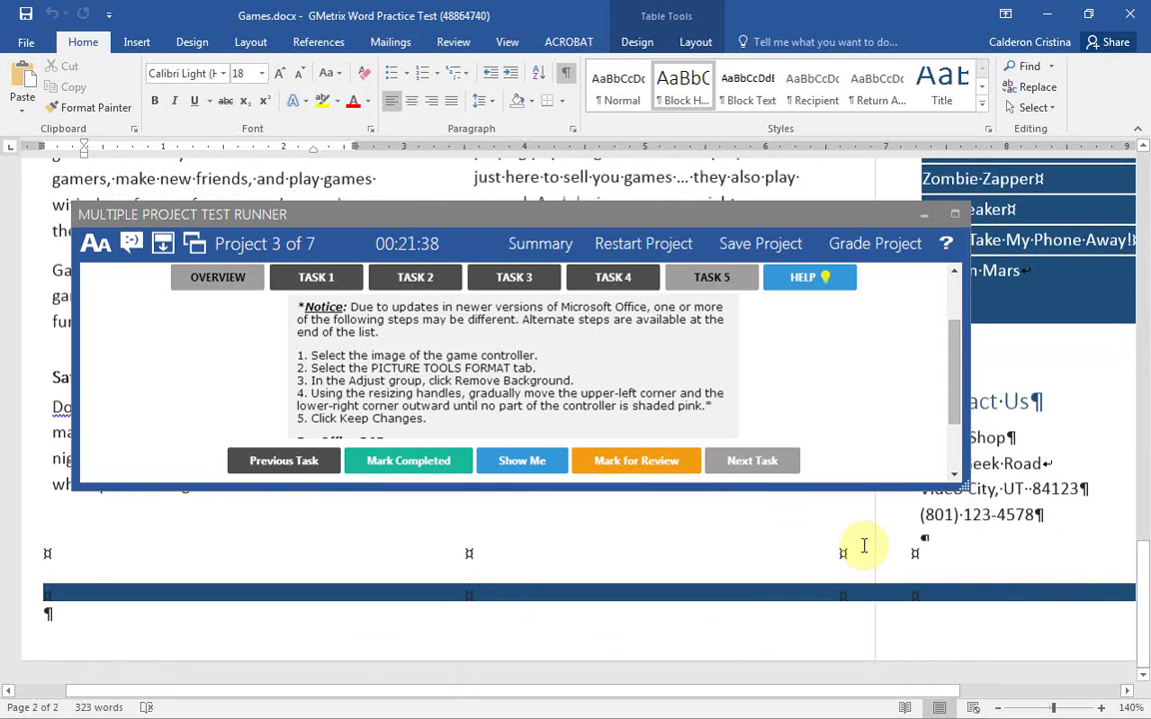
scroll(827, 634, "up", 1)
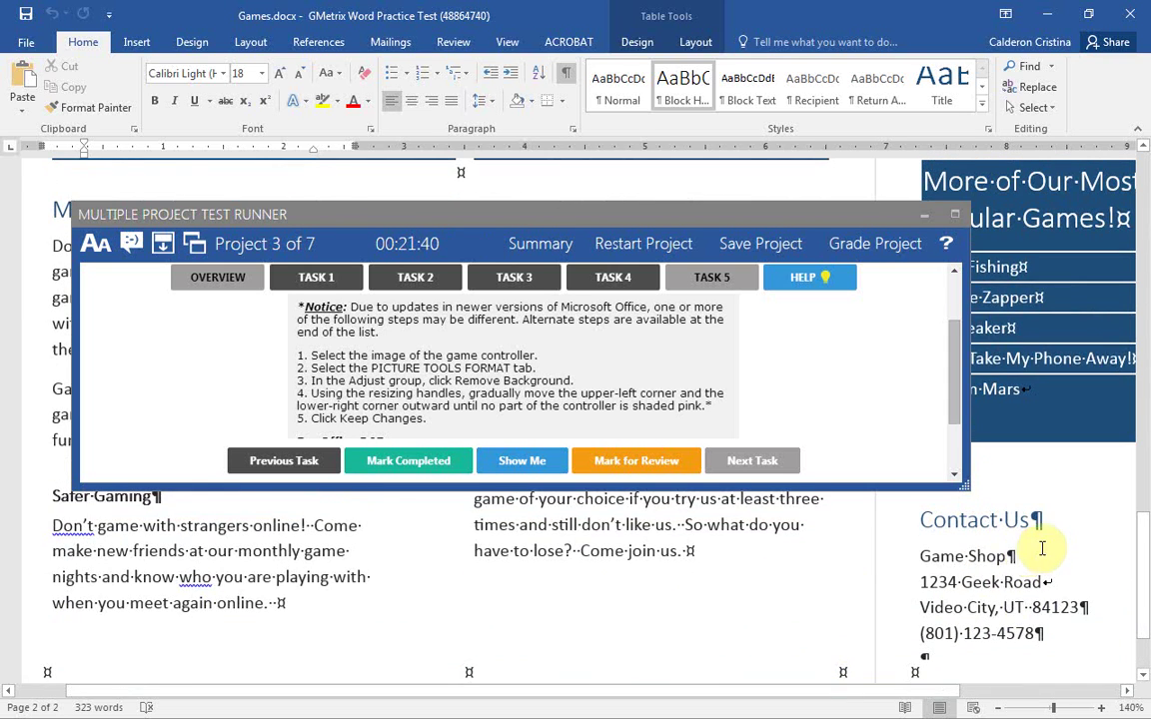
scroll(869, 596, "up", 10)
scroll(560, 569, "up", 6)
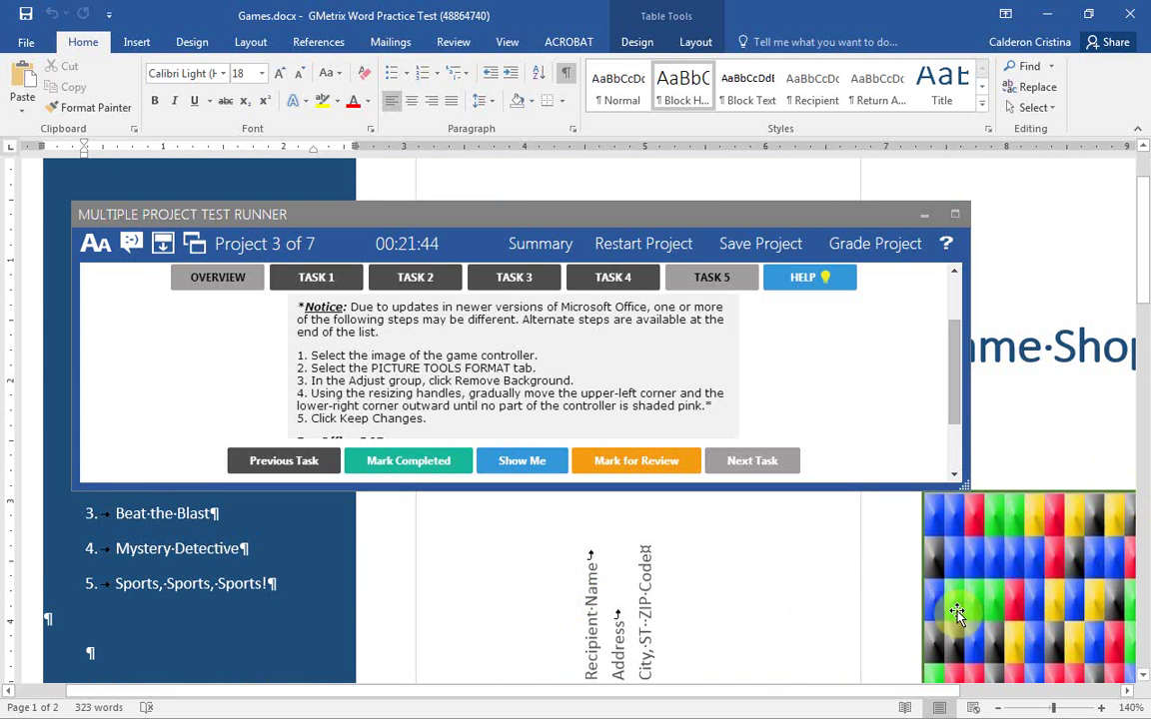
scroll(699, 529, "up", 1)
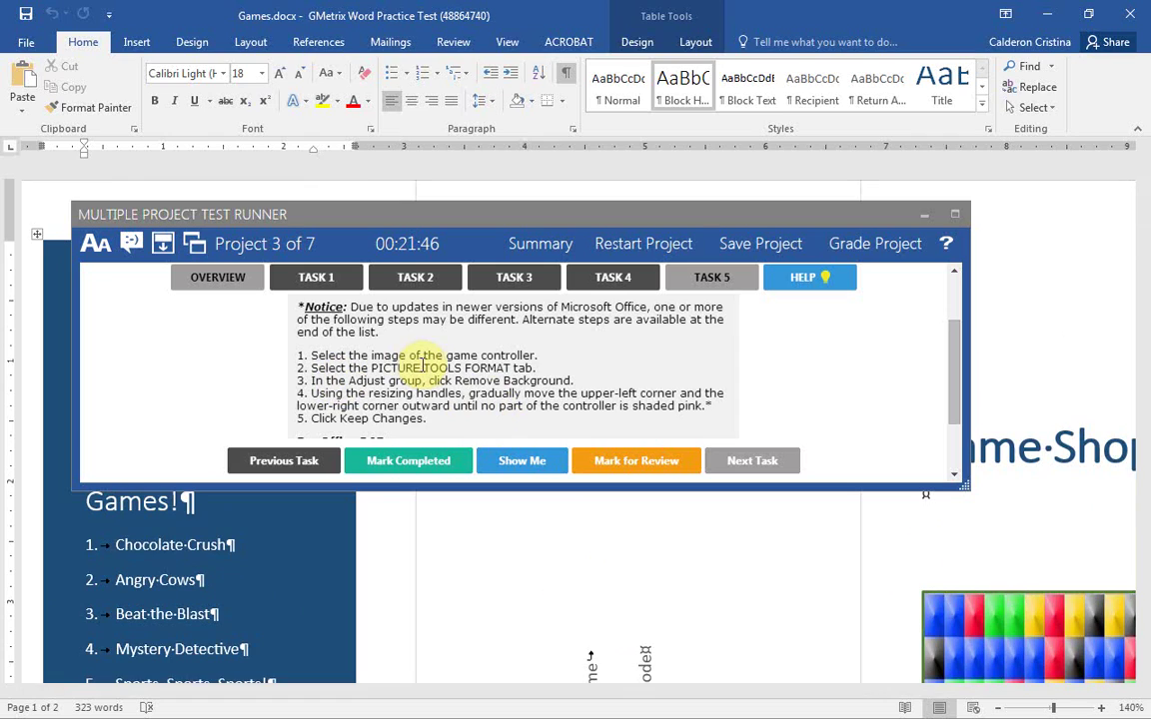
scroll(996, 578, "down", 5)
scroll(996, 578, "down", 6)
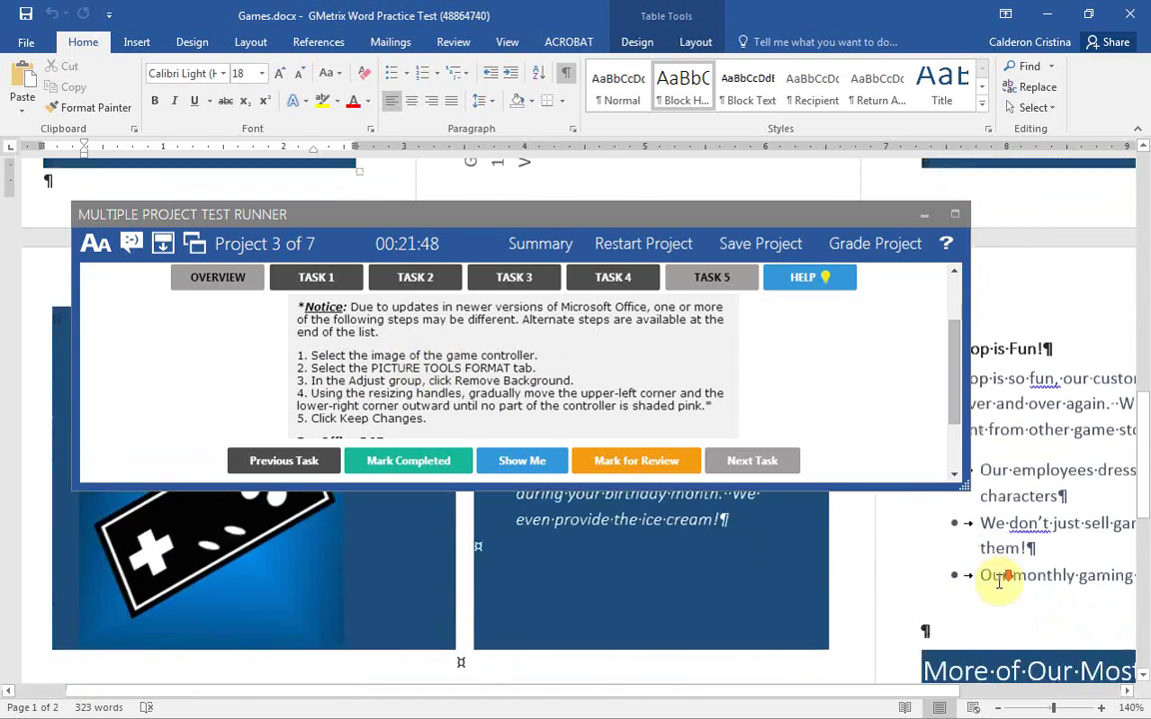
Move the test runner window off the game controller image on page 2 and start Remove Background on the image.
left_click_drag(699, 220, 767, 419)
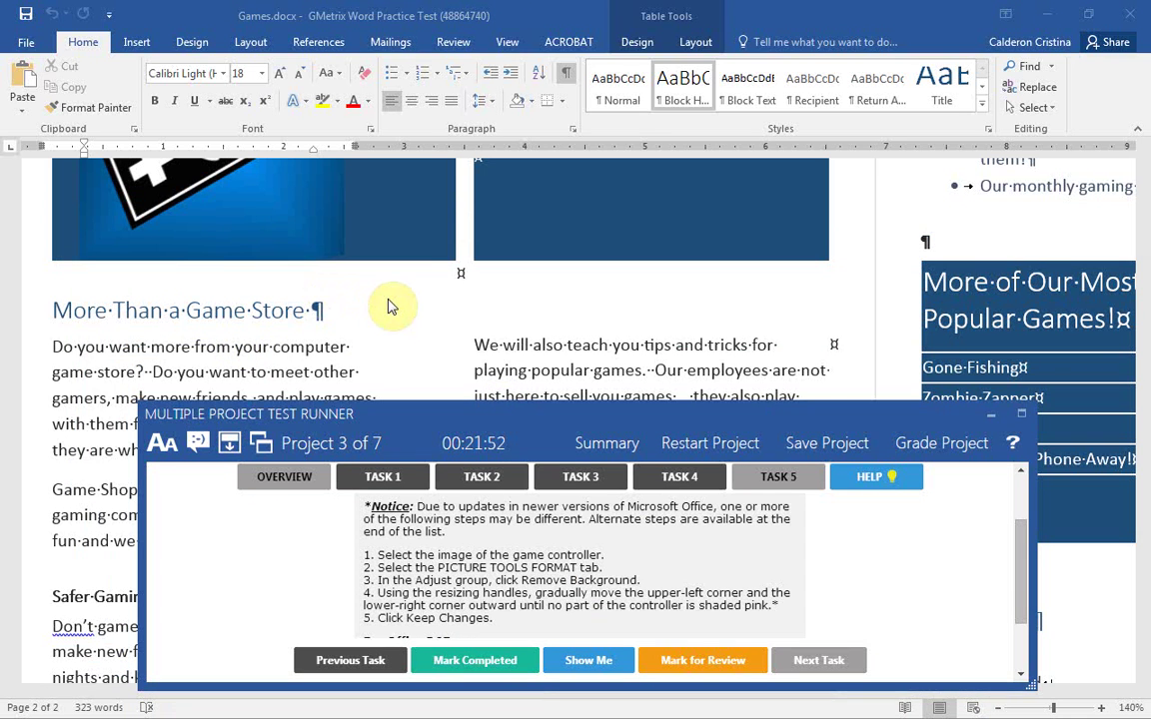
scroll(399, 310, "up", 2)
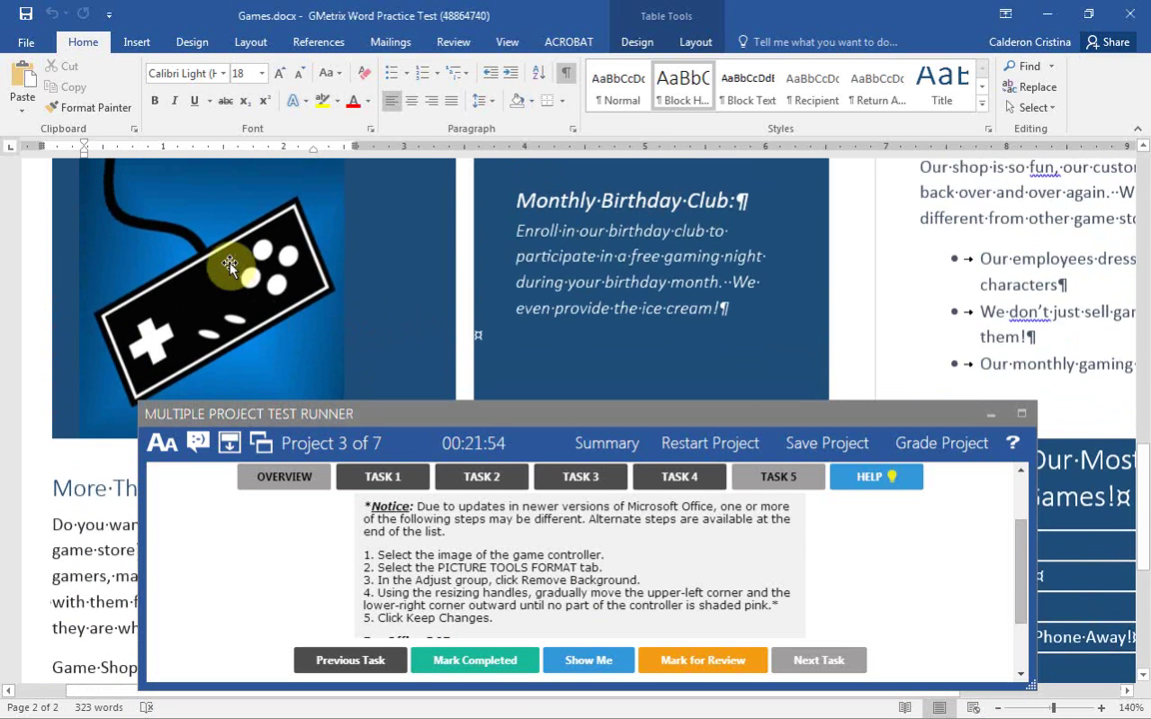
left_click(230, 264)
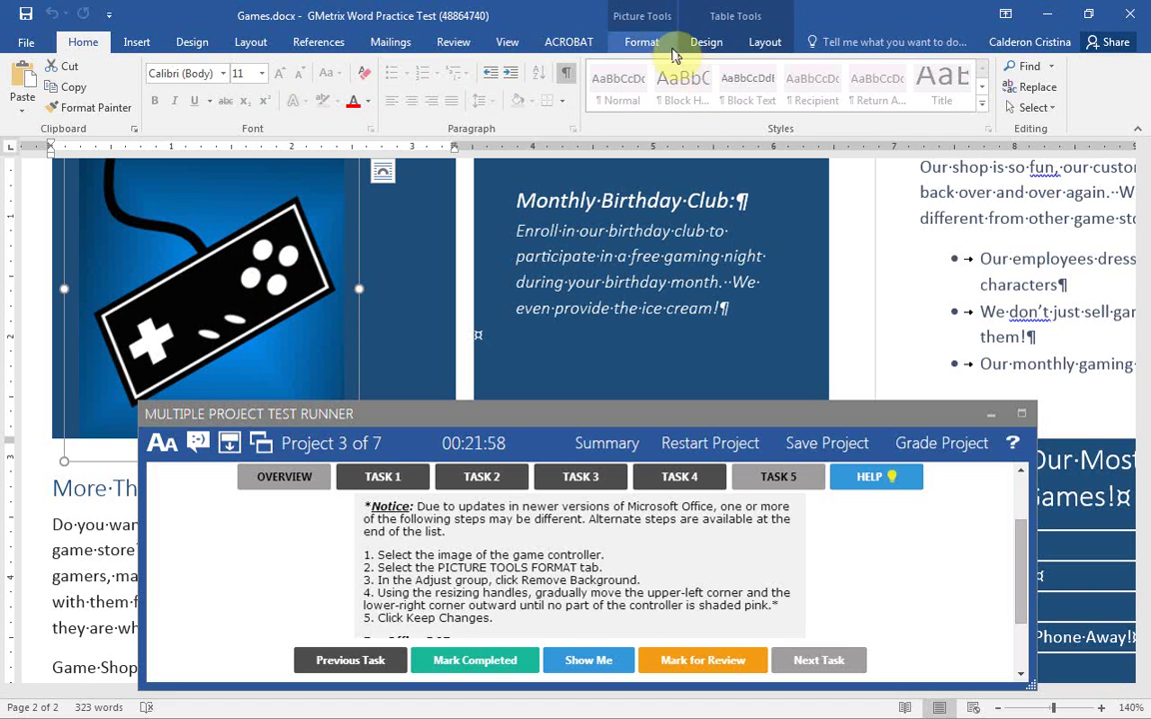
left_click(857, 239)
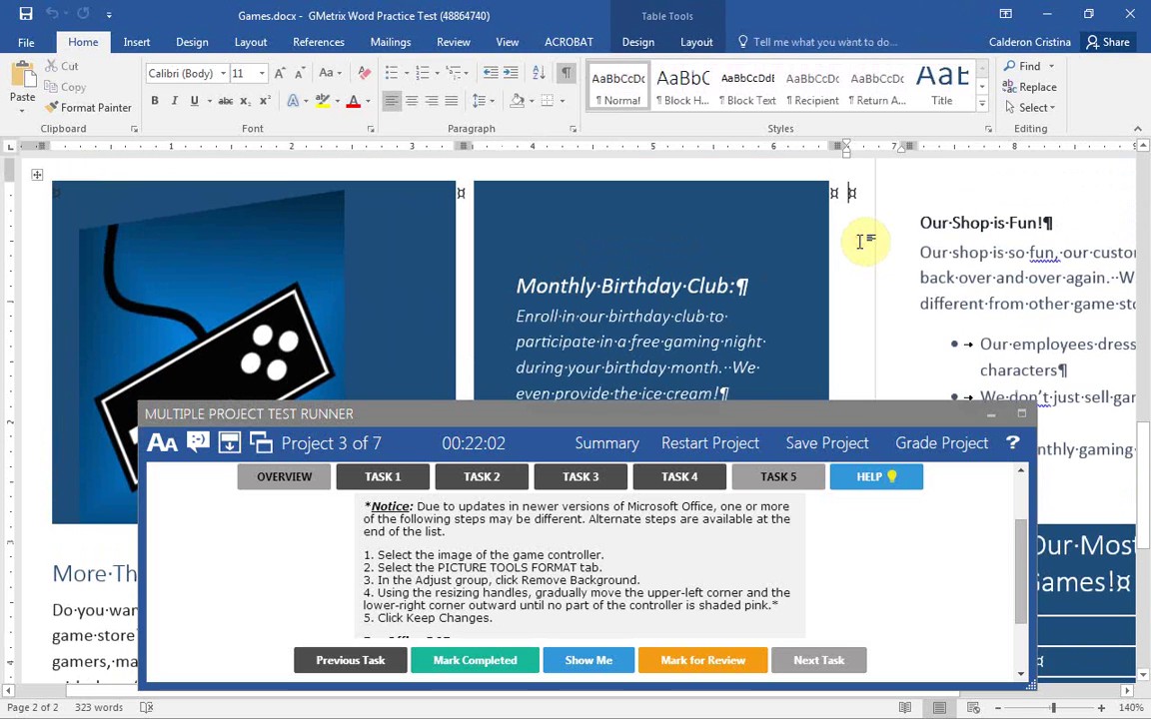
left_click(994, 188)
left_click(992, 278)
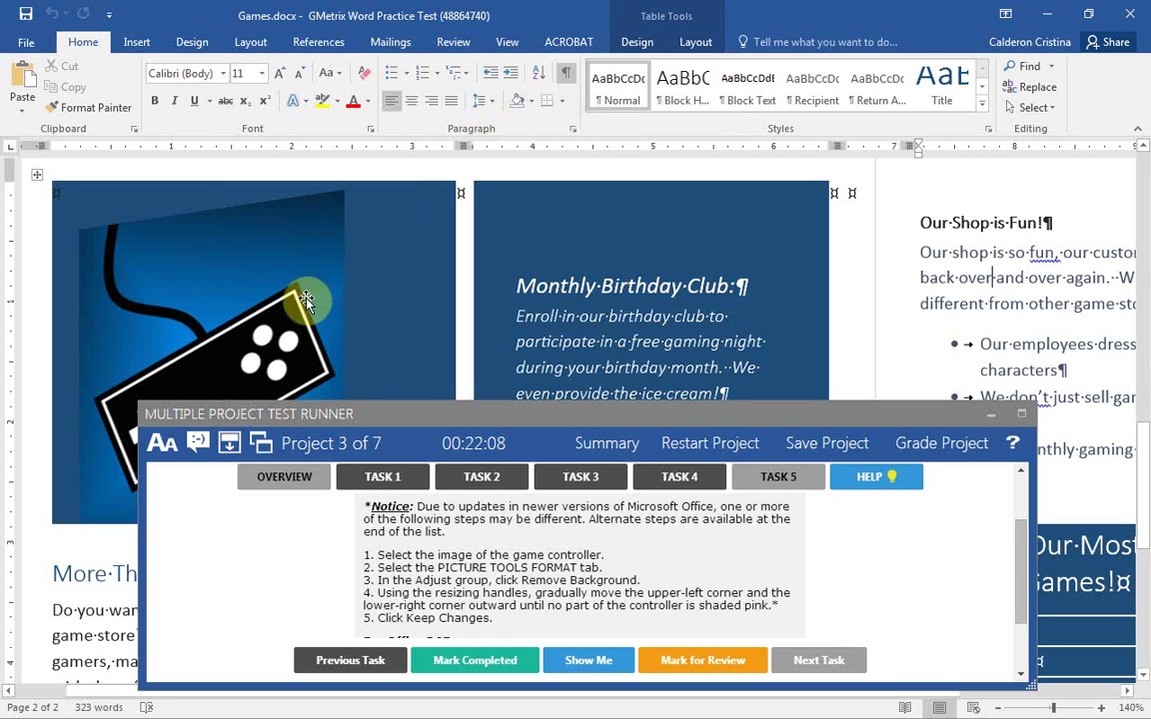
left_click(275, 268)
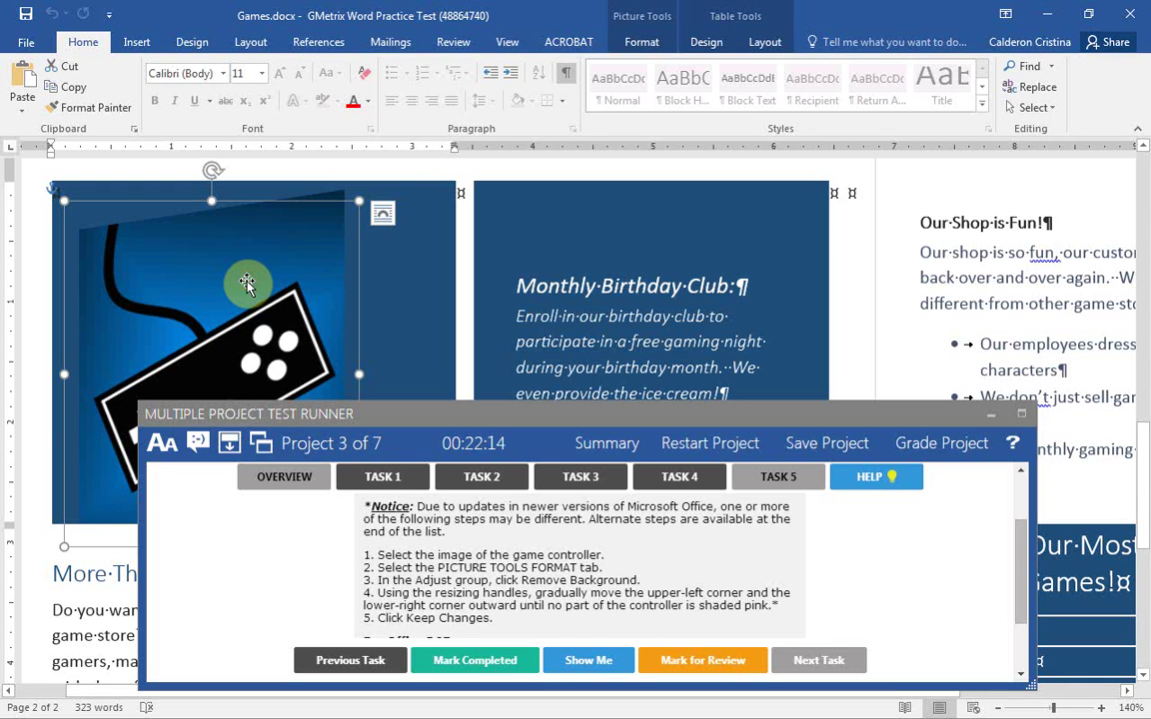
left_click(655, 43)
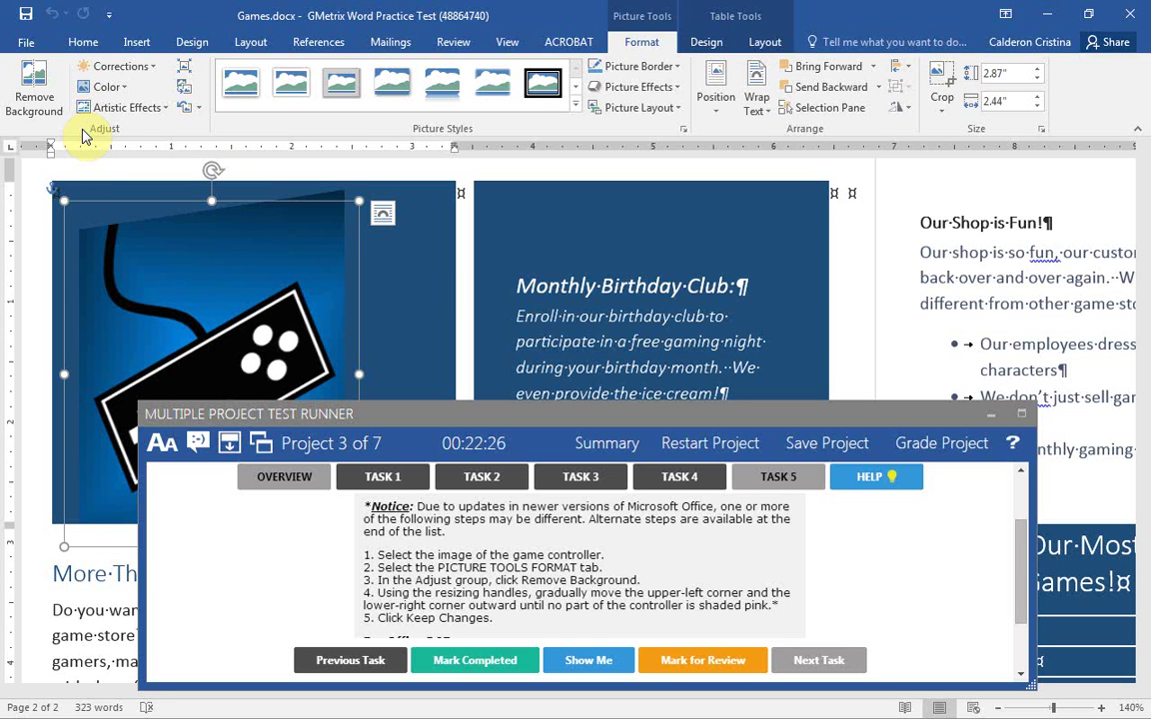
left_click(38, 104)
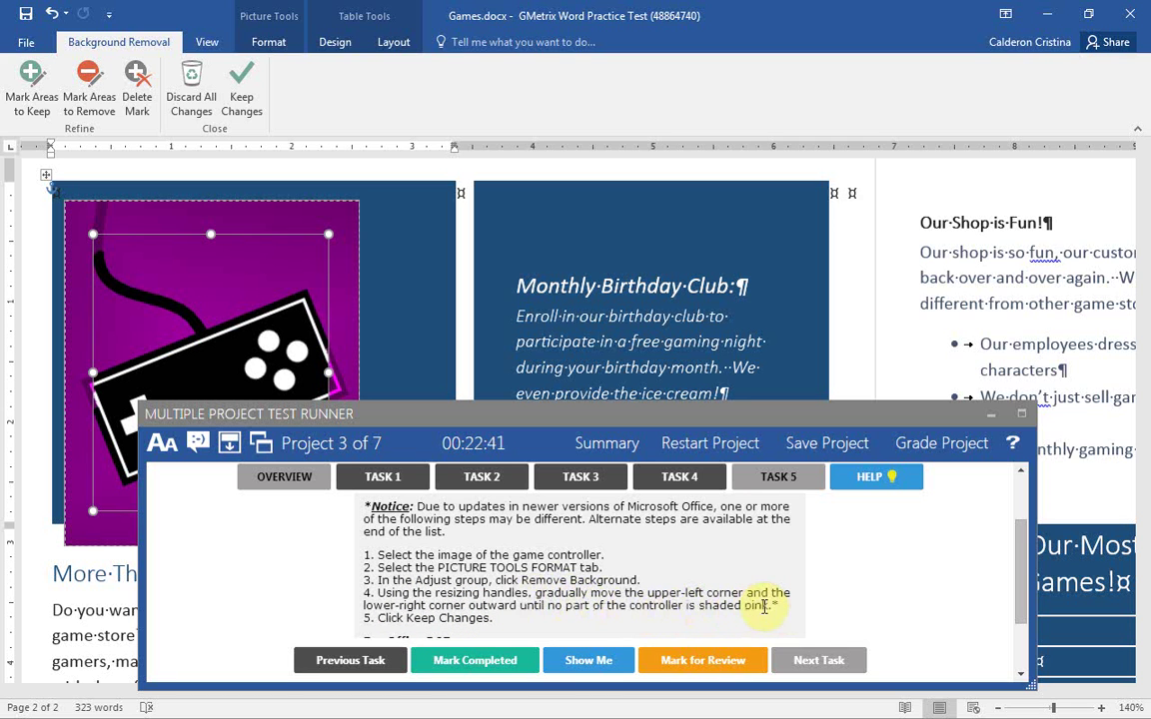
Extend the background removal area to the controller picture's upper-left and lower-right corners and keep the changes.
left_click_drag(587, 416, 724, 340)
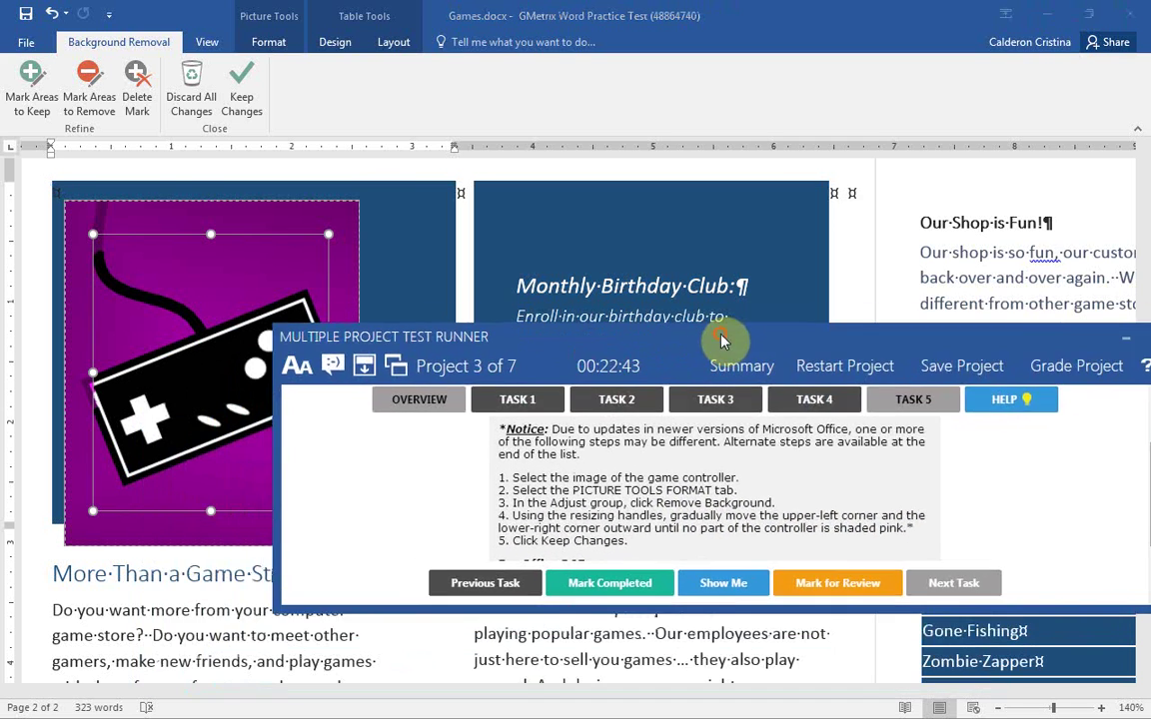
left_click_drag(275, 457, 451, 438)
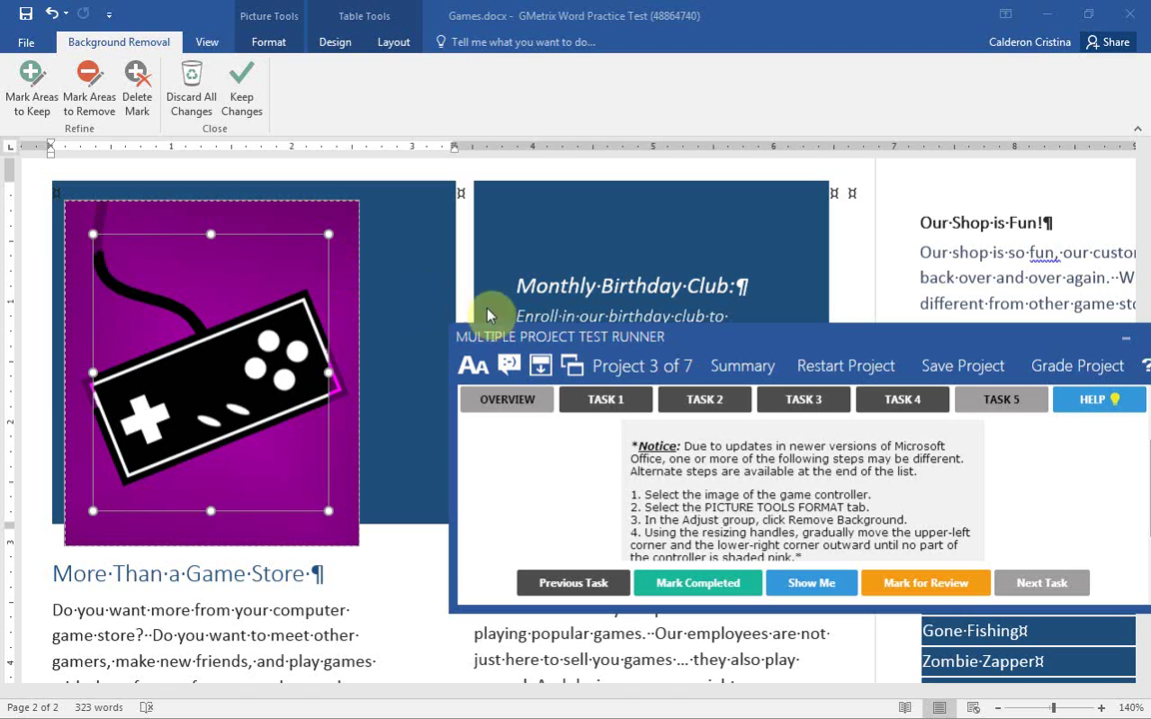
left_click(93, 232)
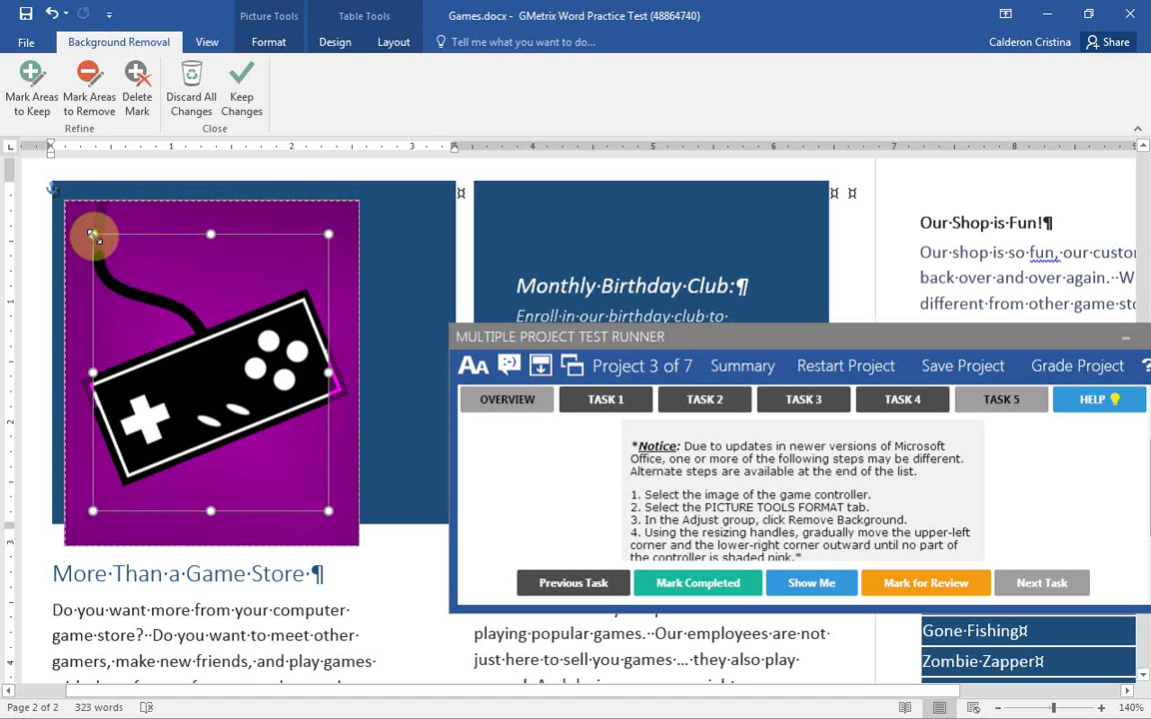
left_click_drag(94, 237, 72, 207)
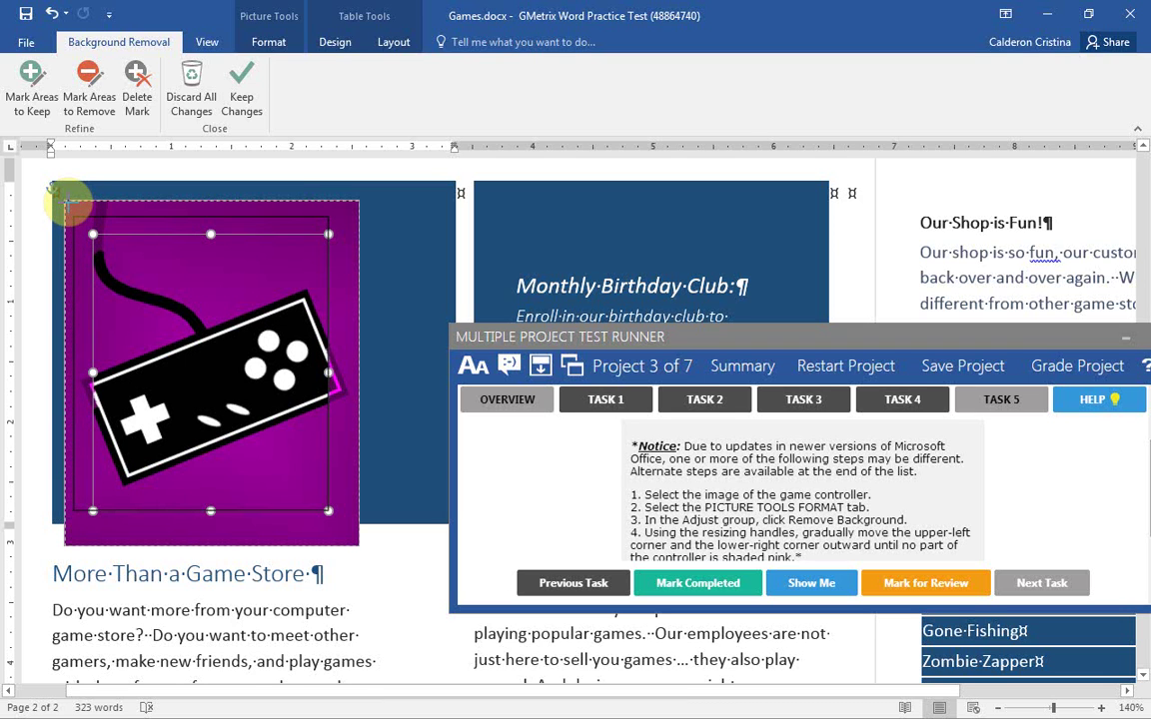
left_click_drag(60, 190, 62, 198)
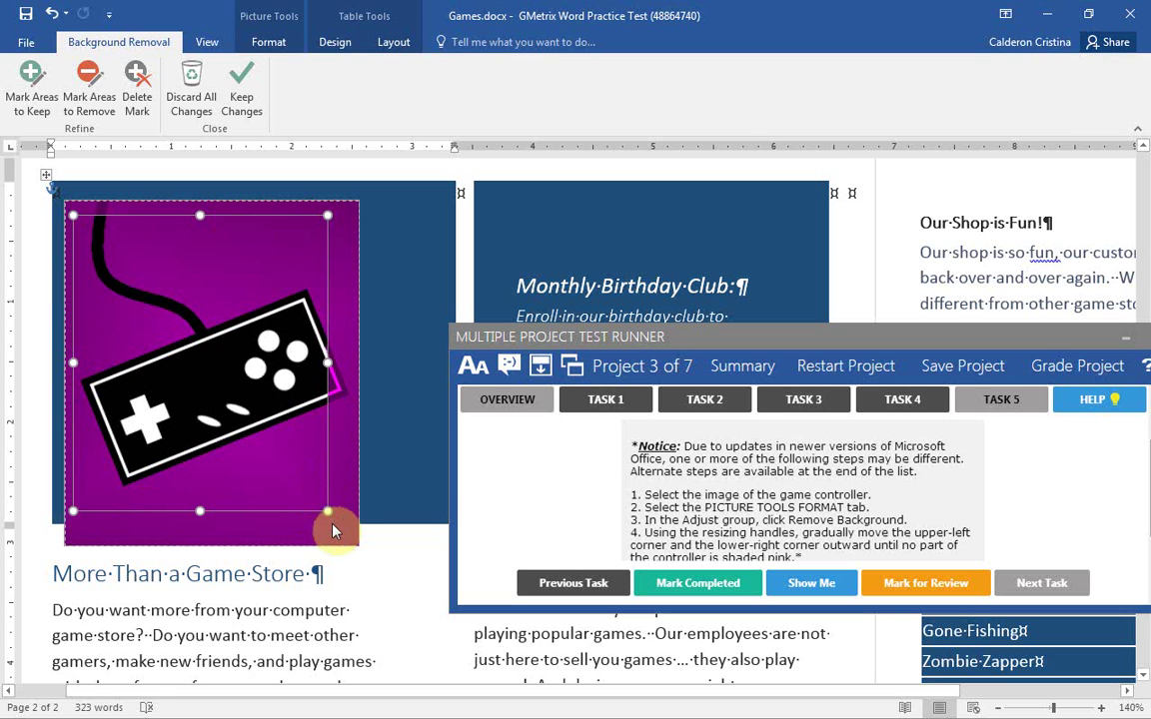
left_click_drag(328, 511, 359, 546)
left_click_drag(70, 209, 64, 192)
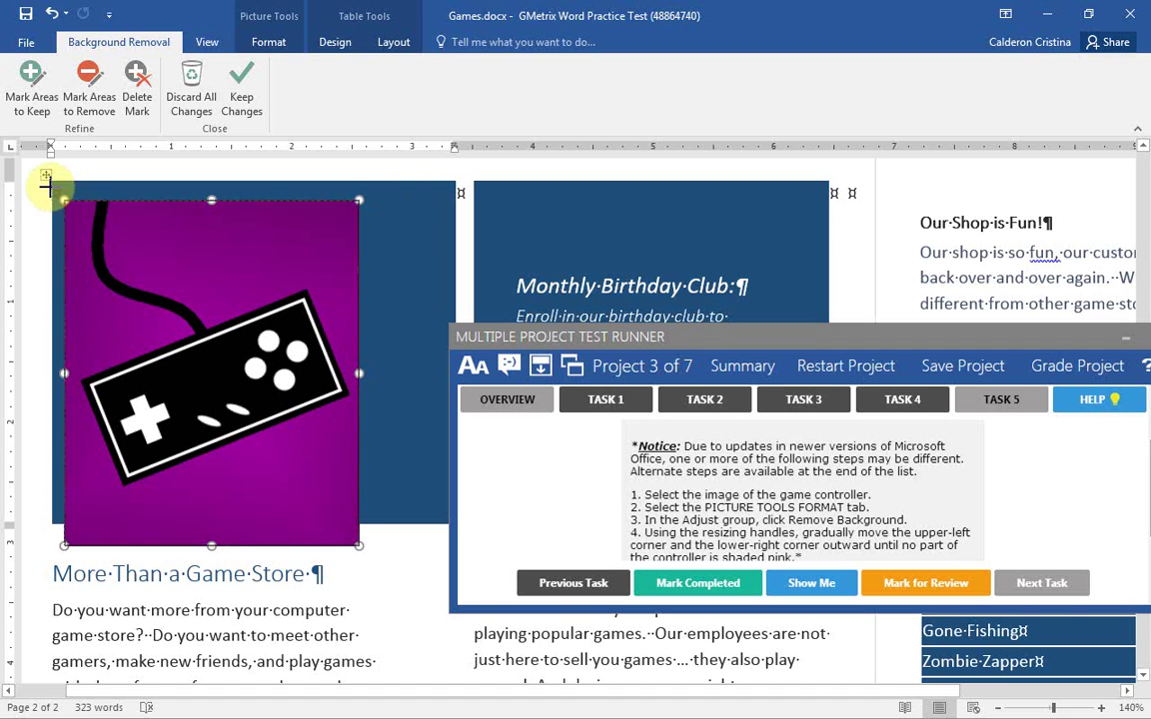
left_click(241, 97)
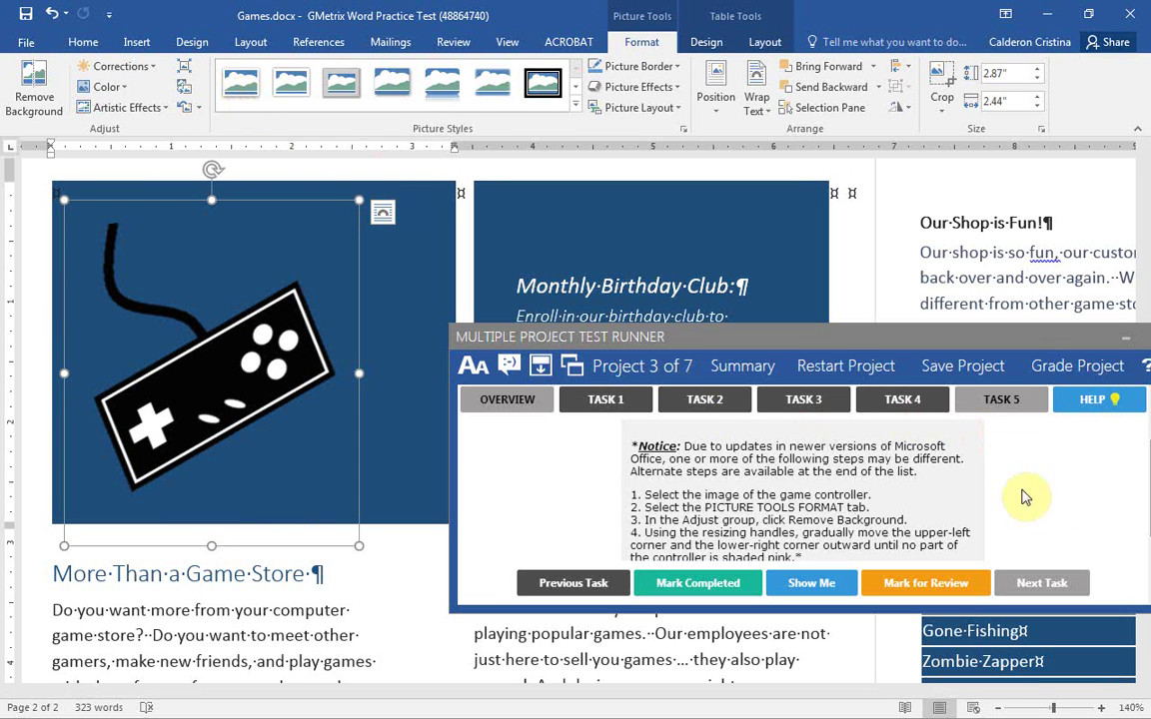
Read the rest of the Task 5 help, mark Task 5 as completed and grade the project.
left_click(1053, 513)
scroll(1060, 514, "down", 3)
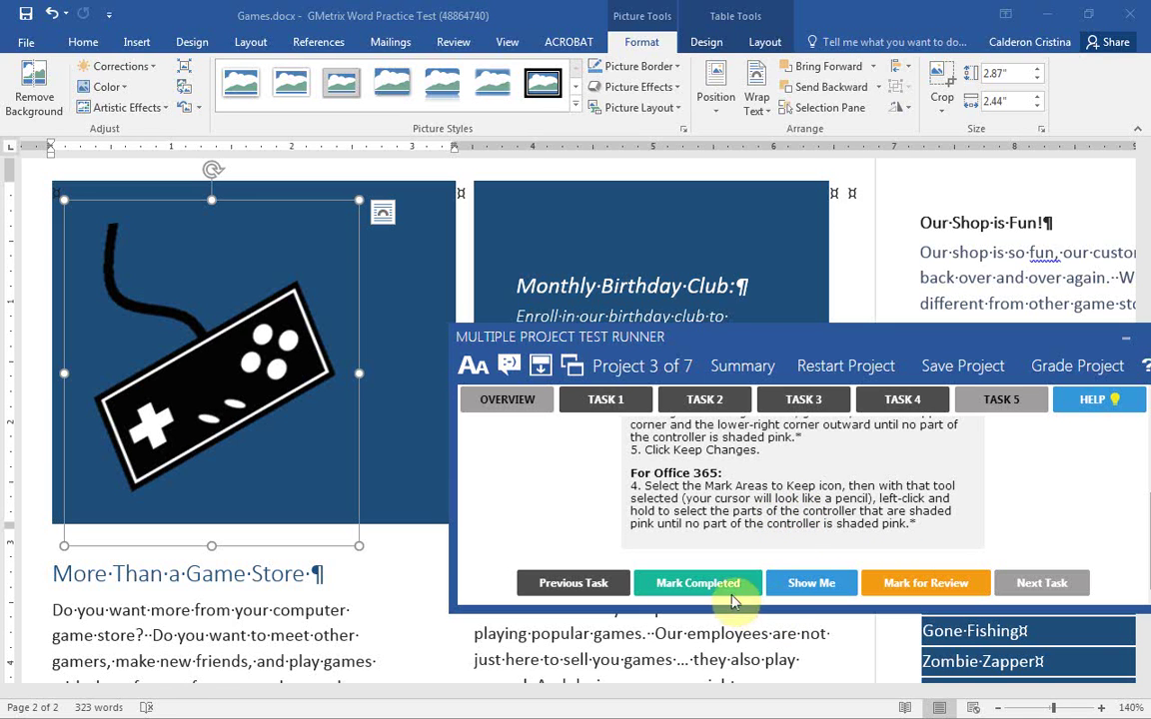
left_click(805, 581)
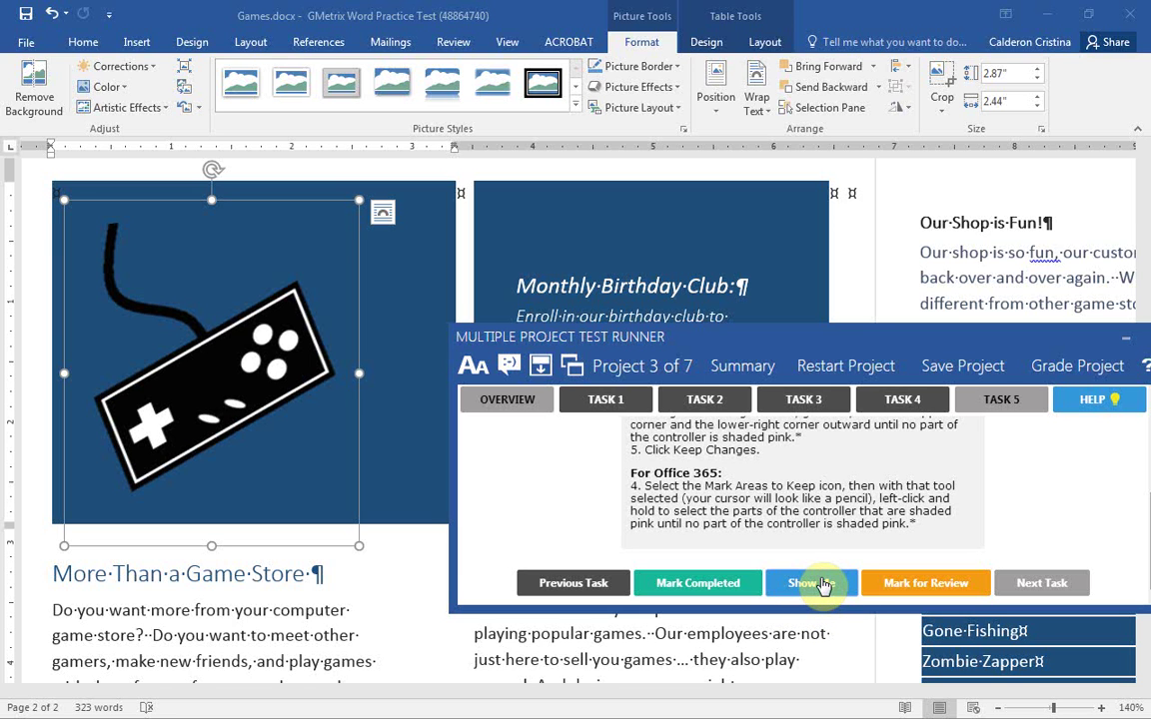
left_click(732, 586)
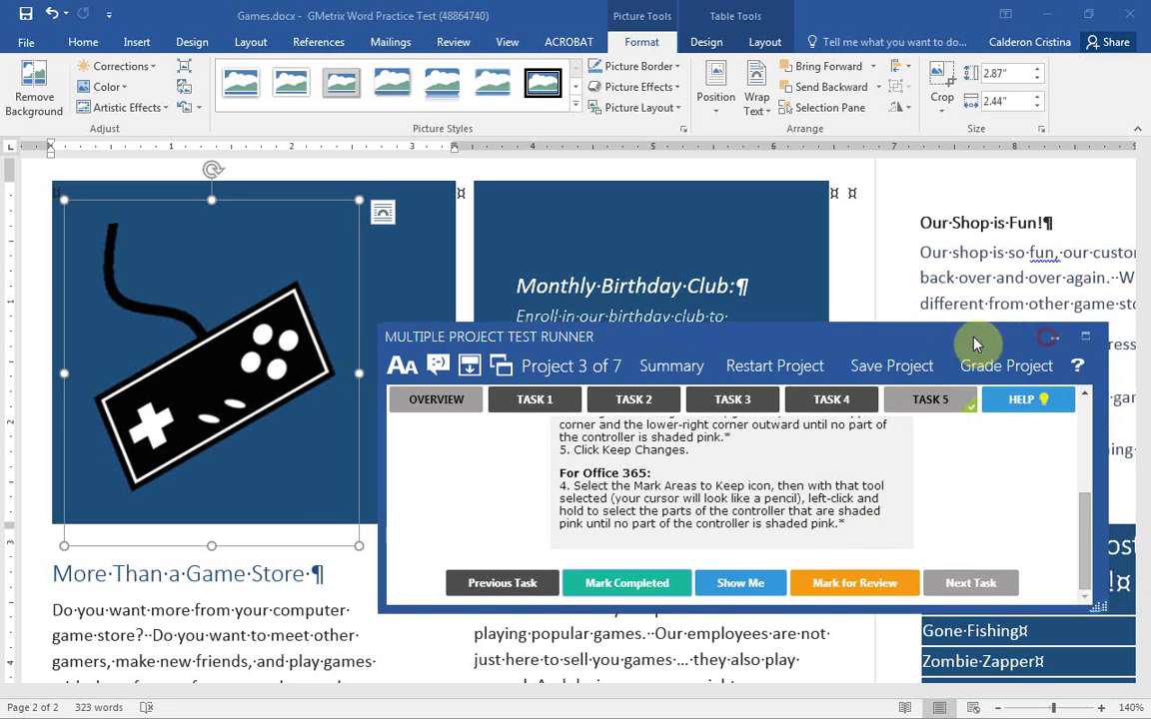
left_click(937, 367)
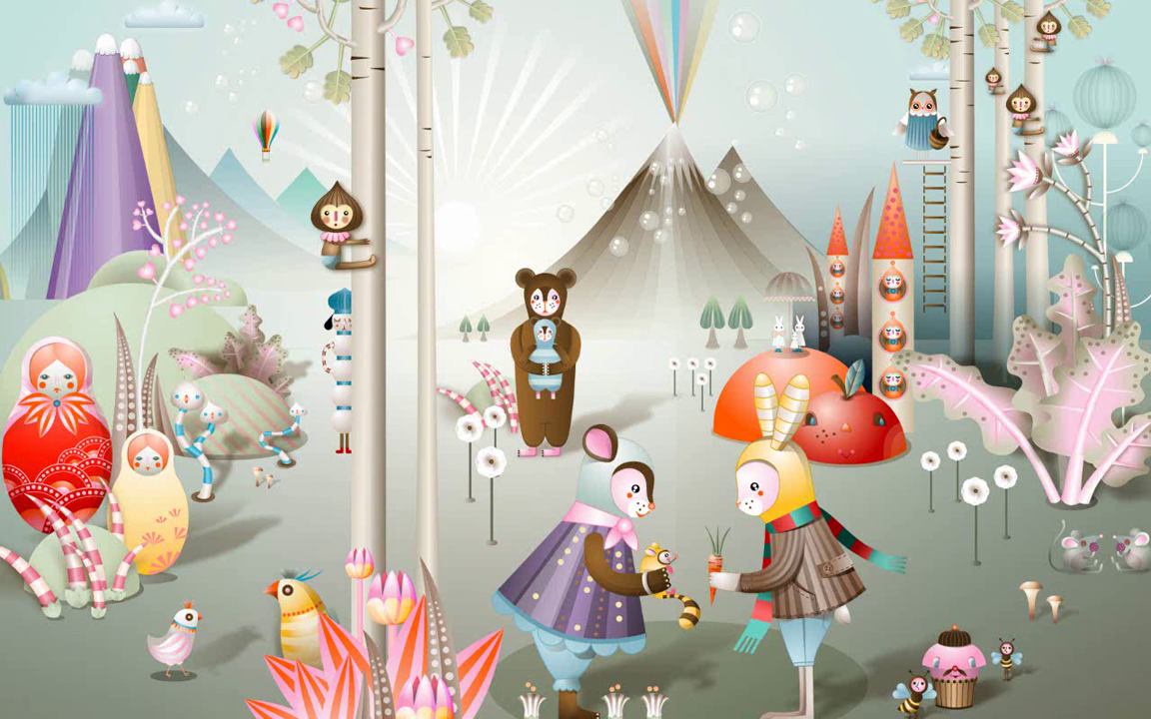
left_click_drag(2, 391, 538, 239)
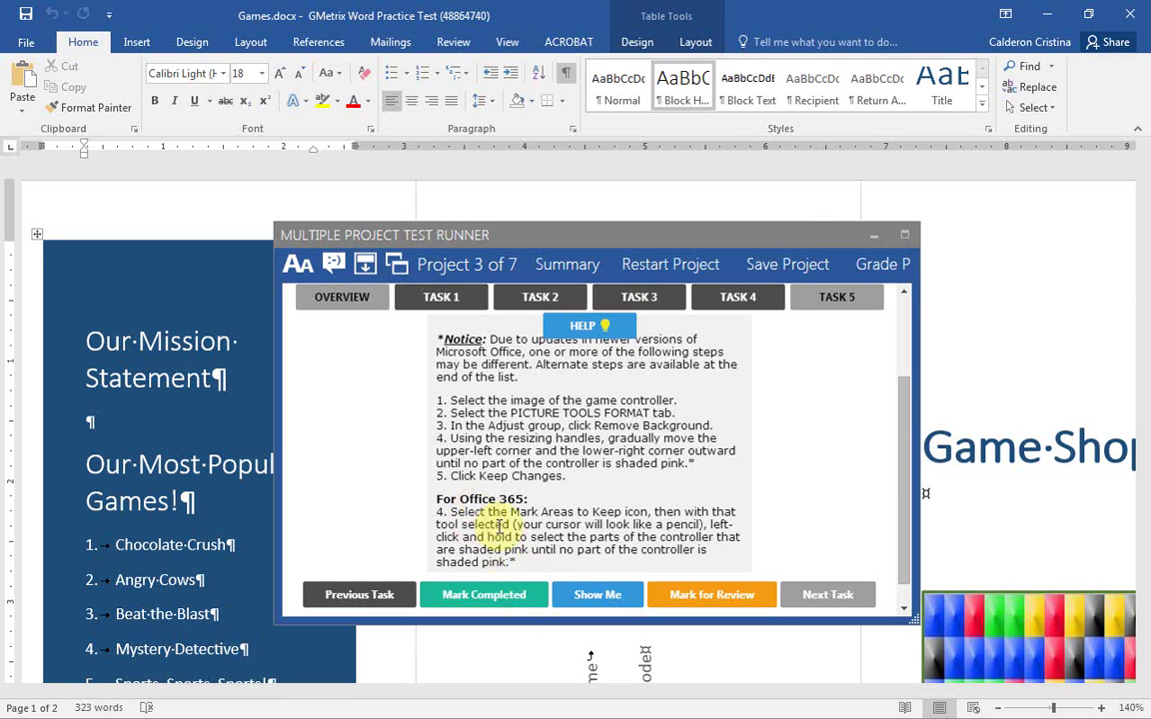
left_click(486, 484)
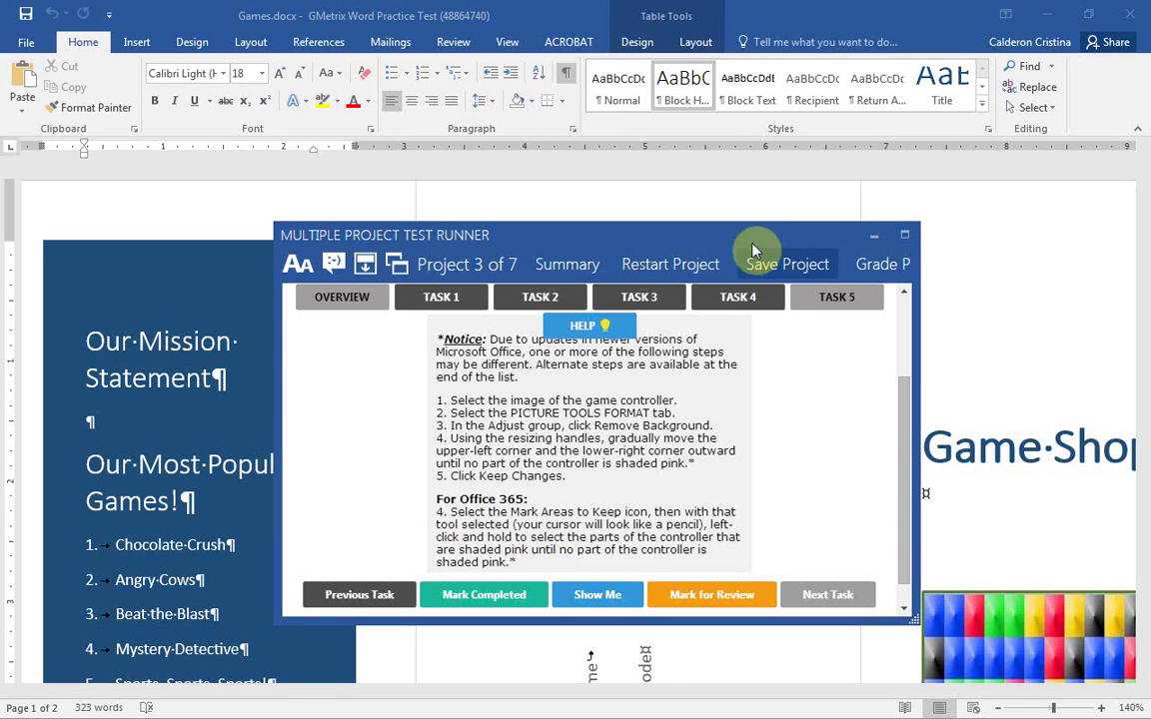
Move the test runner window clear of the game controller image on page 2 and start Remove Background on that image.
left_click_drag(745, 237, 745, 316)
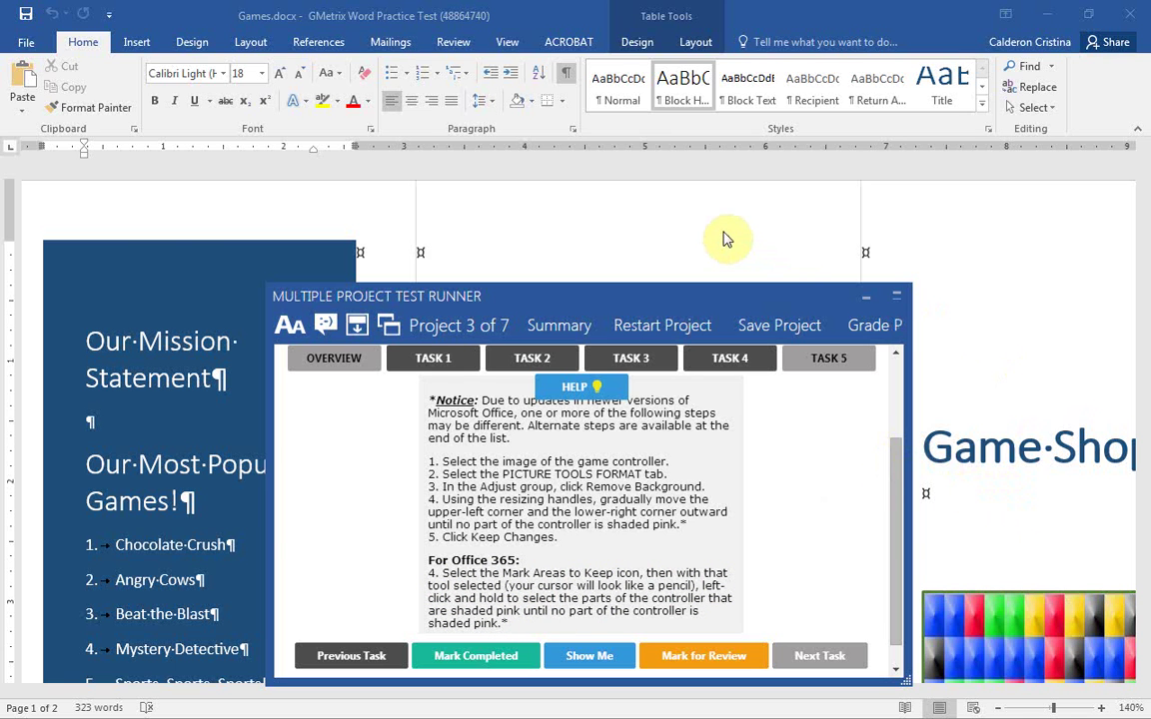
scroll(719, 233, "down", 8)
scroll(231, 479, "down", 5)
left_click_drag(513, 303, 604, 275)
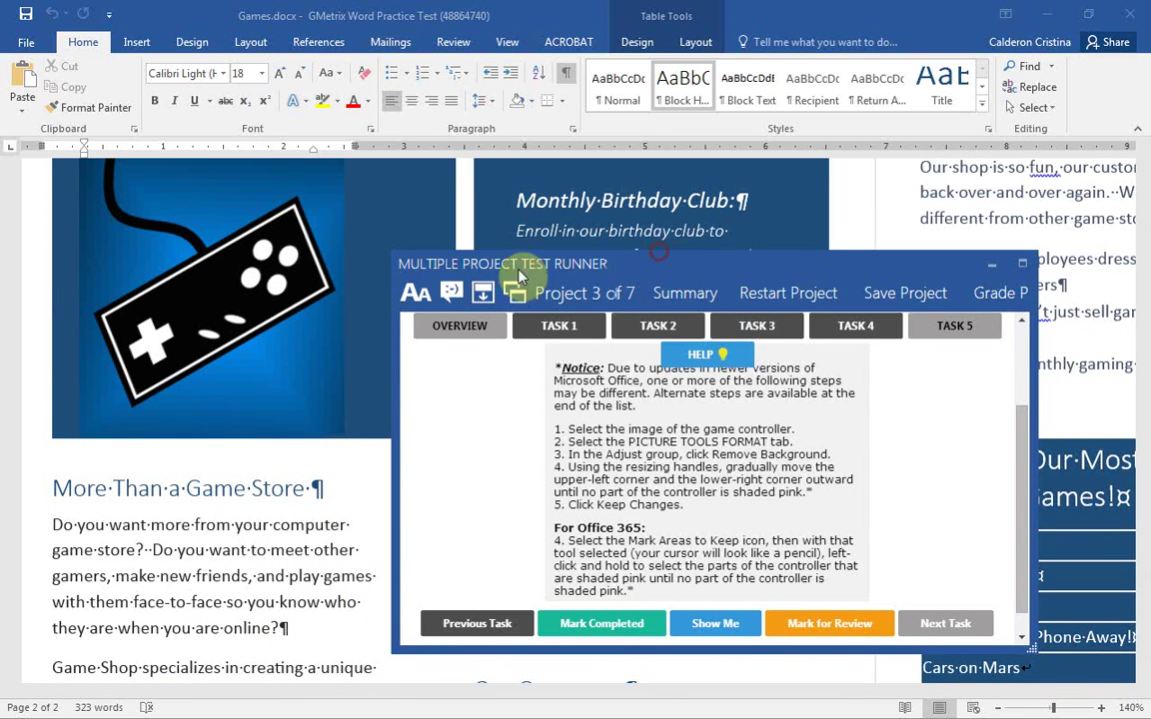
left_click(238, 342)
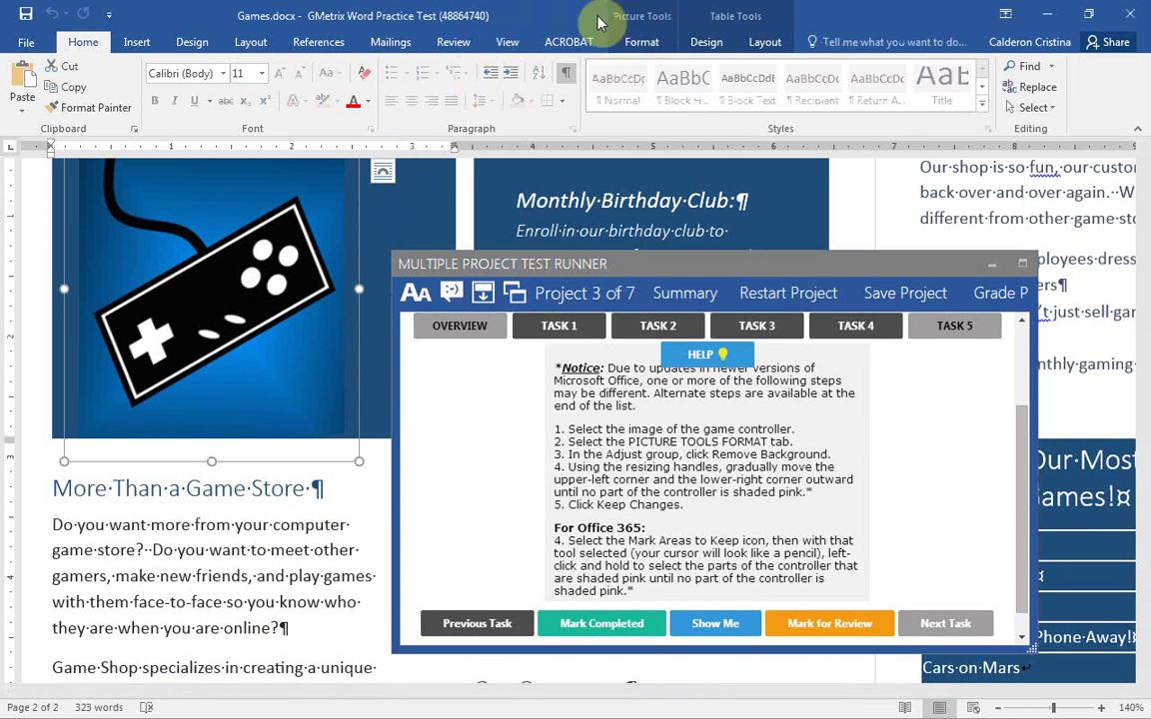
left_click(647, 43)
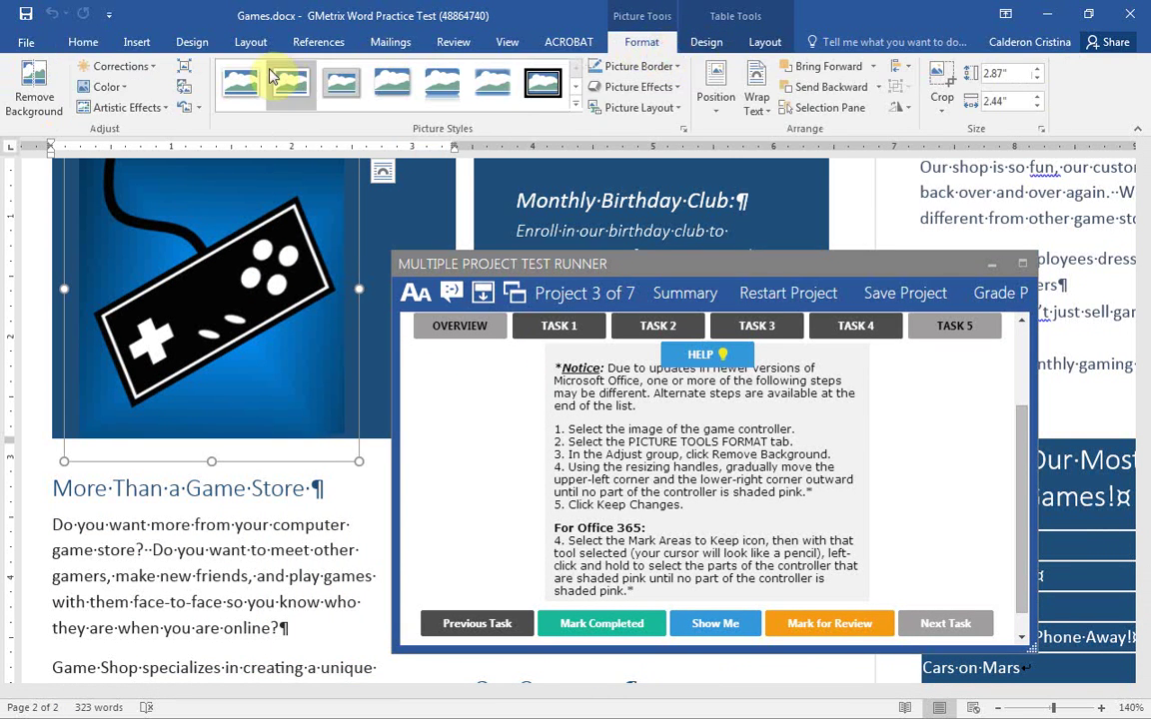
left_click(34, 100)
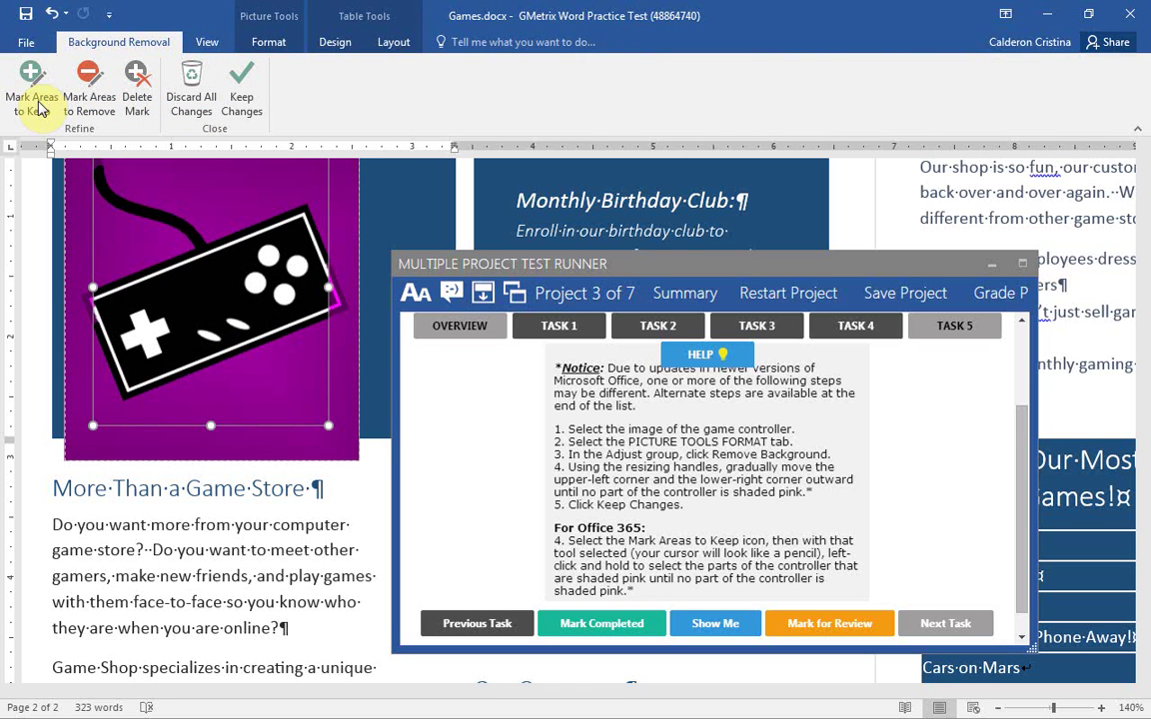
Mark the pink-shaded right and left ends of the controller as areas to keep, then keep the background removal changes.
left_click(38, 95)
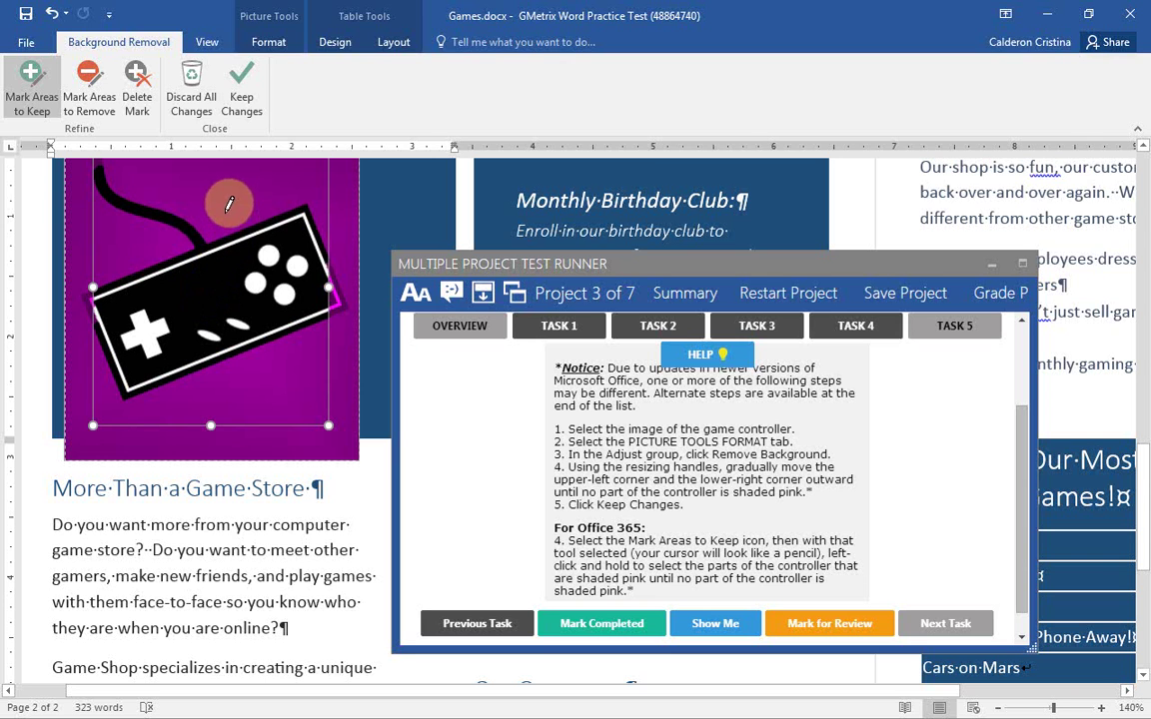
left_click(340, 306)
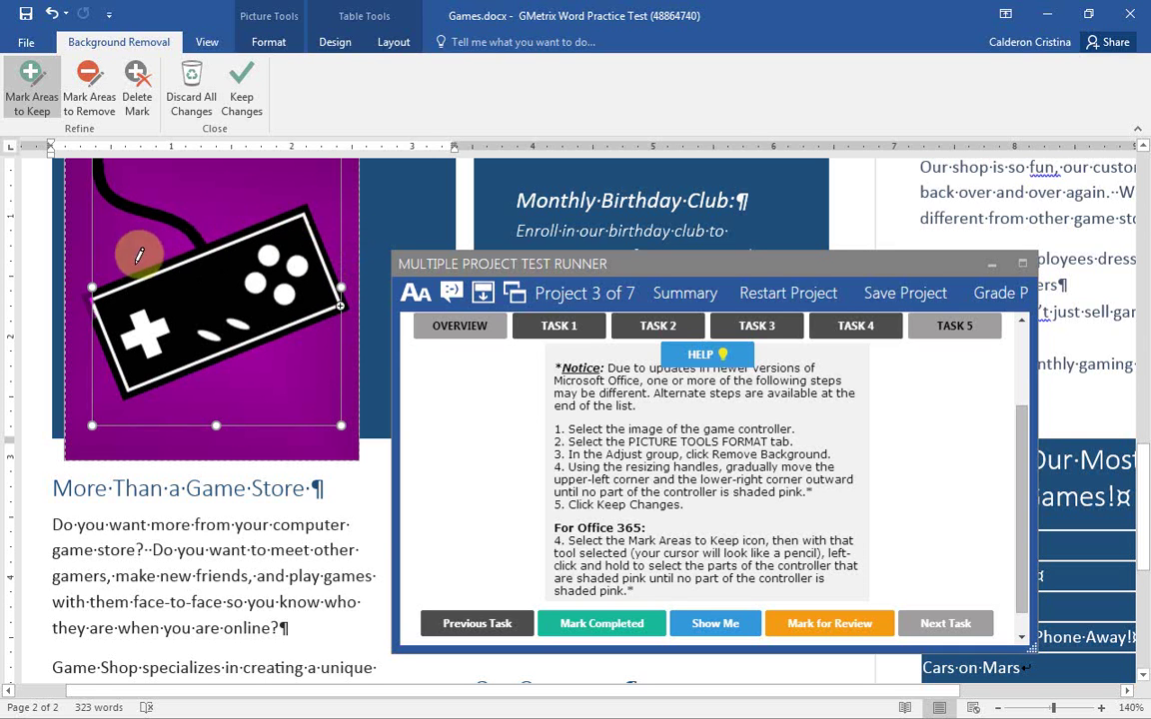
left_click(91, 288)
left_click_drag(88, 288, 103, 345)
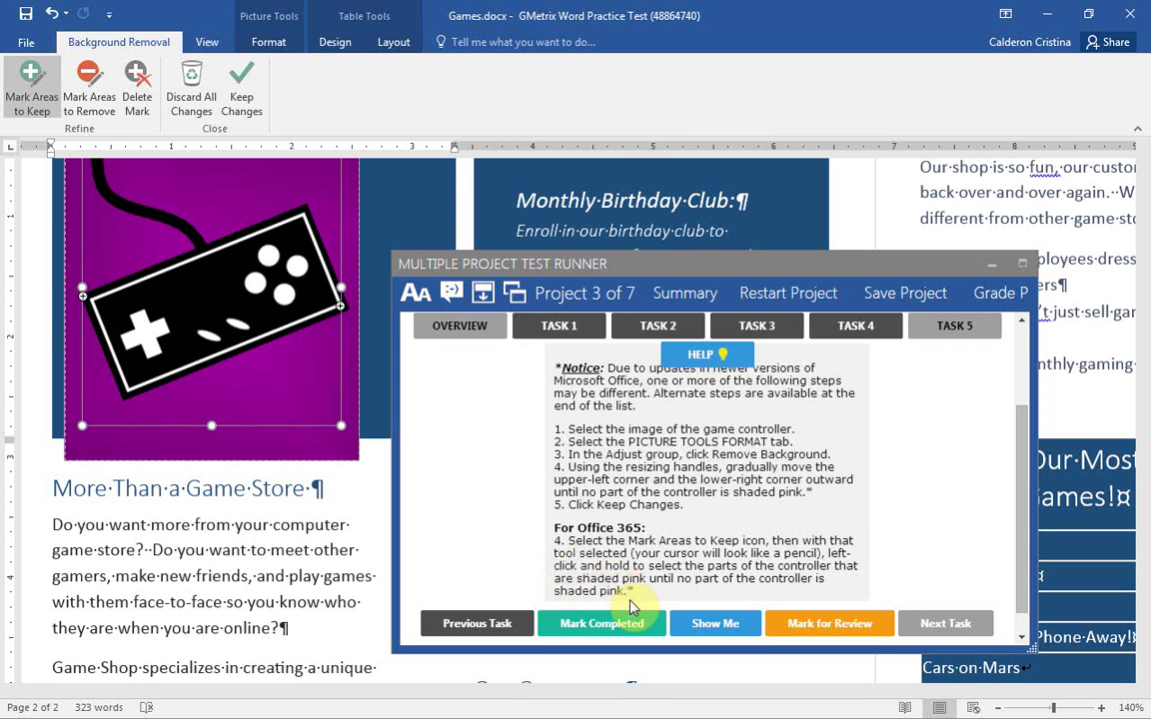
left_click(243, 90)
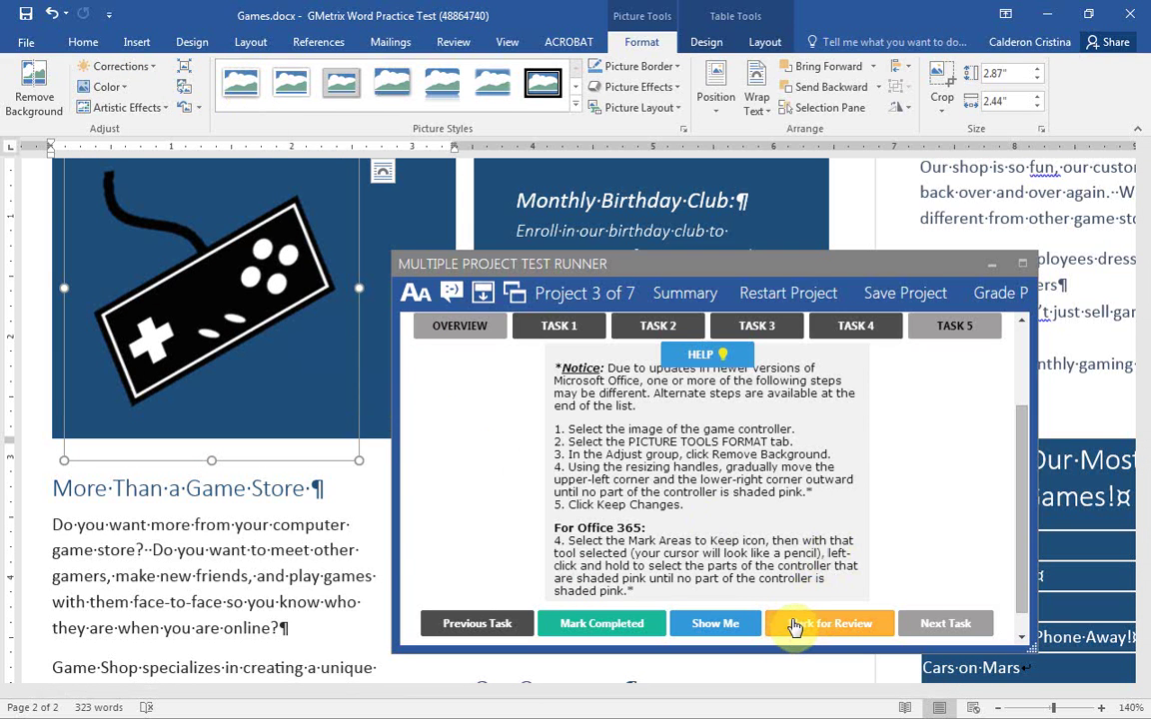
Mark Task 5 as completed and grade the Games project.
left_click(624, 623)
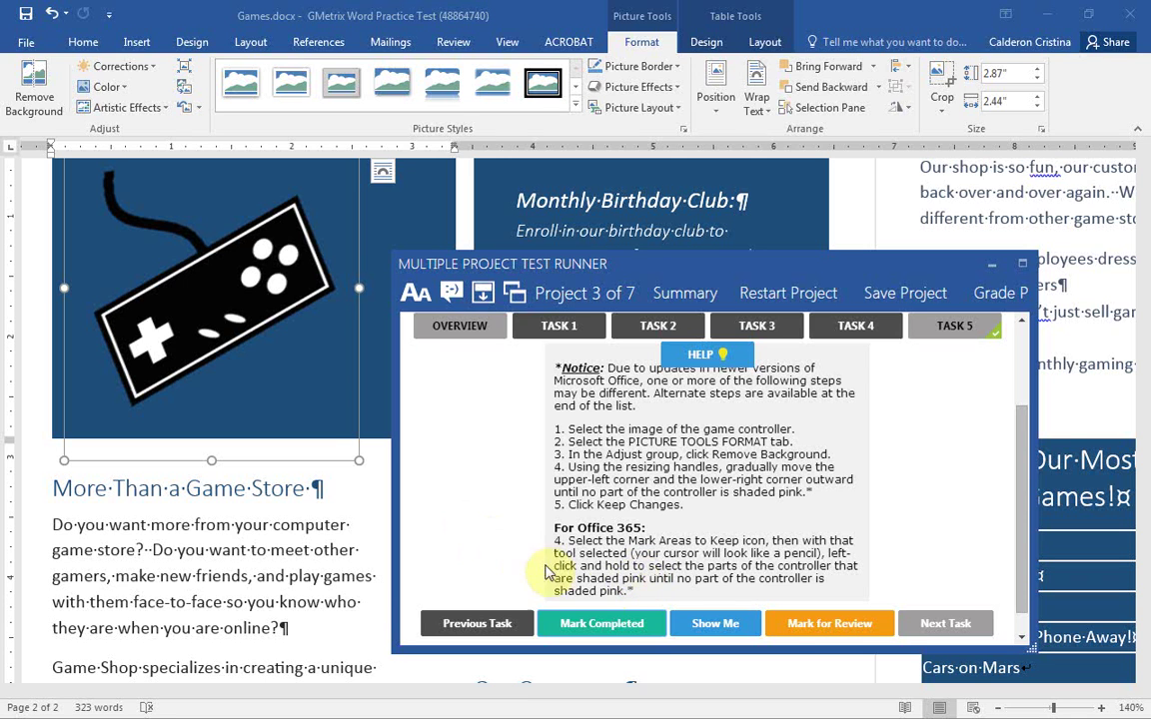
left_click(999, 295)
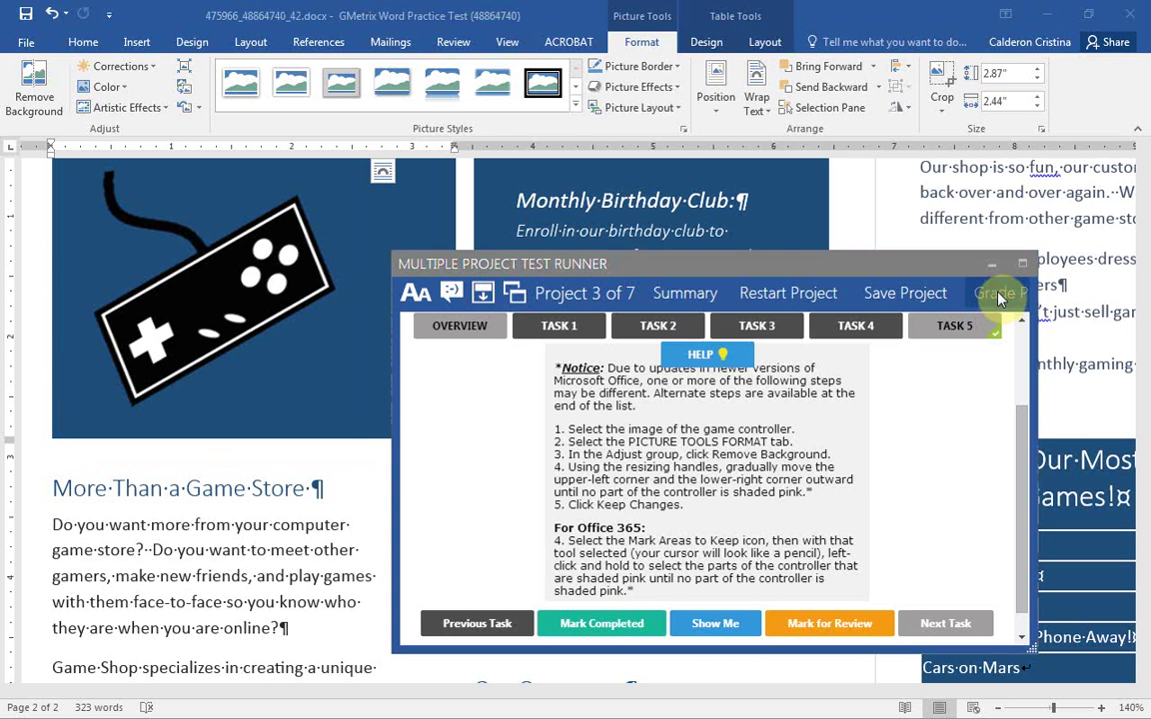